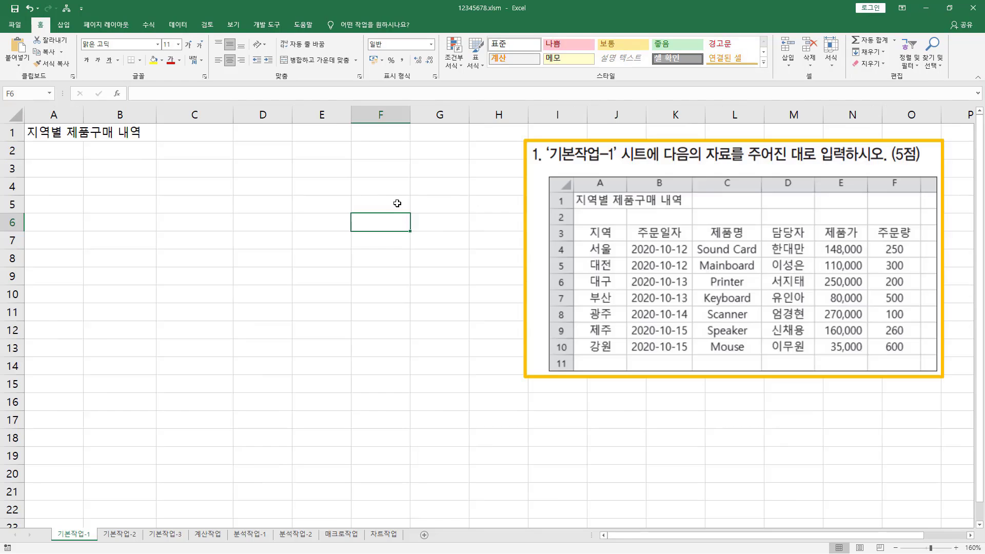
{"action": "left_click_drag", "start_coordinate": [551, 163], "coordinate": [753, 164]}
{"action": "mouse_move", "coordinate": [823, 156]}
{"action": "left_mouse_down"}
{"action": "mouse_move", "coordinate": [818, 166]}
{"action": "mouse_move", "coordinate": [891, 171]}
{"action": "left_mouse_up"}
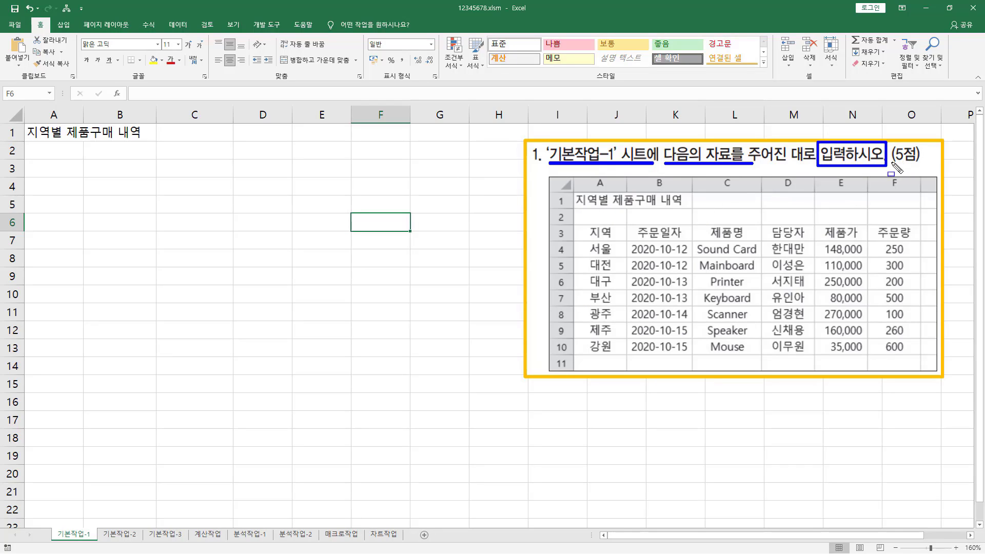
{"action": "left_click_drag", "start_coordinate": [892, 162], "coordinate": [919, 162]}
{"action": "mouse_move", "coordinate": [575, 225]}
{"action": "left_mouse_down"}
{"action": "mouse_move", "coordinate": [809, 343]}
{"action": "mouse_move", "coordinate": [920, 356]}
{"action": "left_mouse_up"}
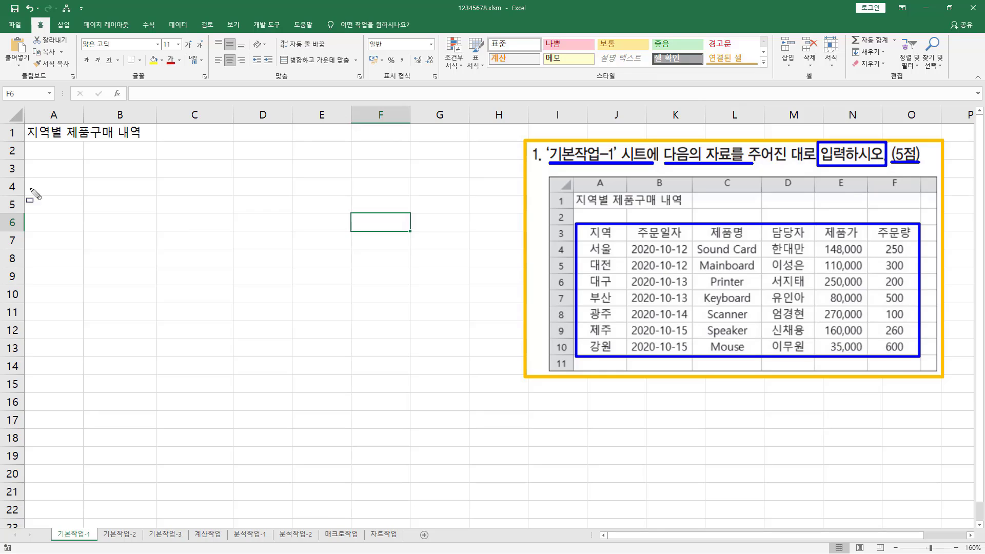
{"action": "key", "text": "Escape"}
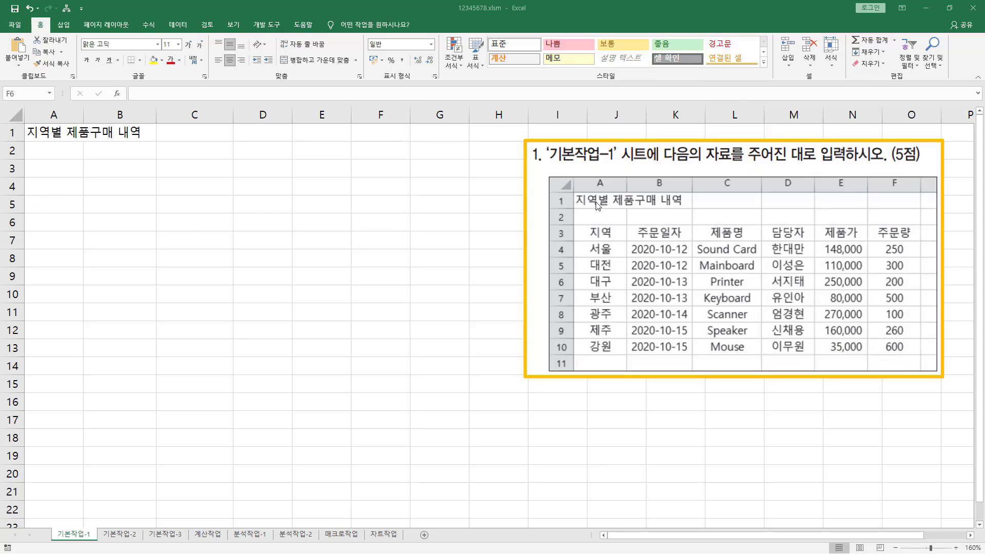
{"action": "key", "text": "ctrl+shift+d"}
{"action": "mouse_move", "coordinate": [23, 125]}
{"action": "left_mouse_down"}
{"action": "mouse_move", "coordinate": [36, 138]}
{"action": "mouse_move", "coordinate": [146, 144]}
{"action": "left_mouse_up"}
{"action": "left_click_drag", "start_coordinate": [572, 192], "coordinate": [688, 211]}
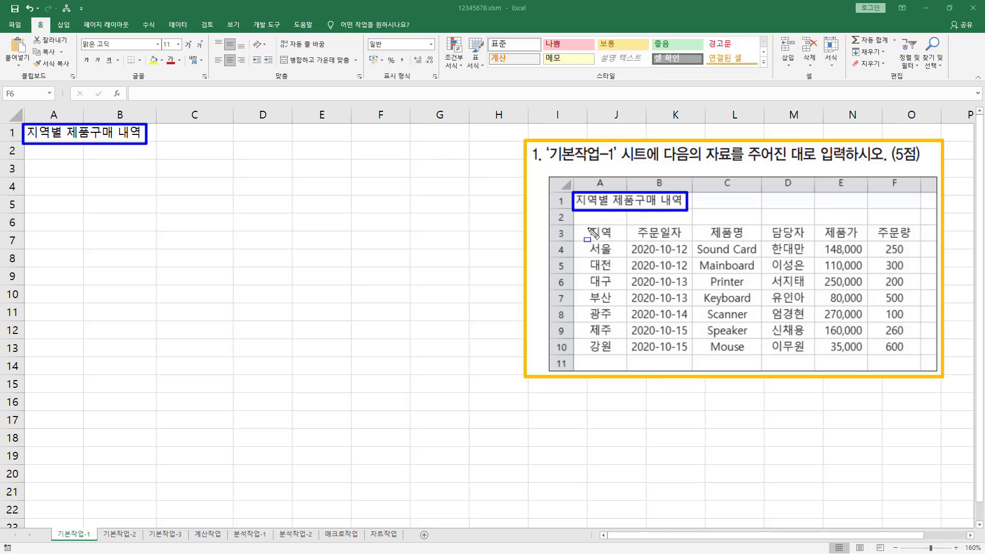
{"action": "left_click_drag", "start_coordinate": [587, 225], "coordinate": [619, 240]}
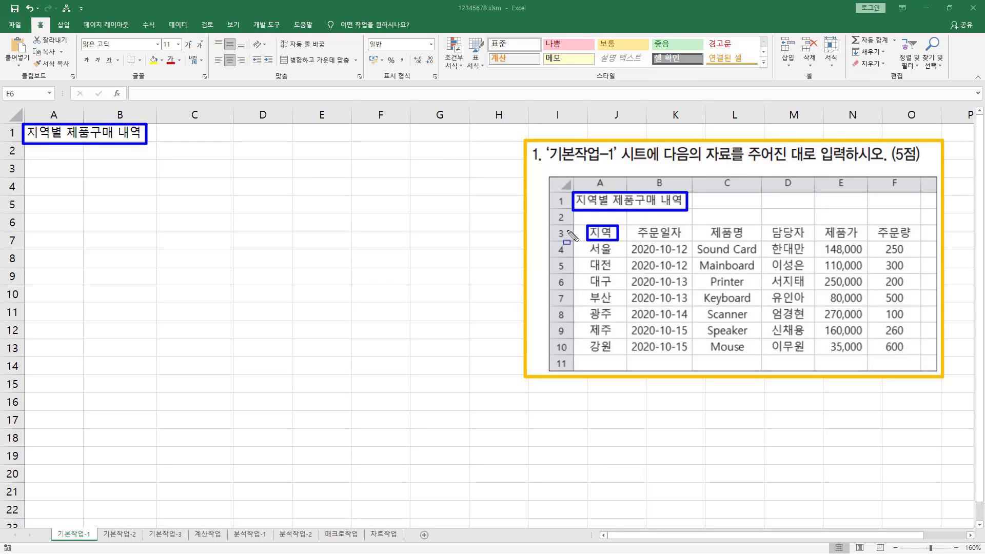
{"action": "key", "text": "Escape"}
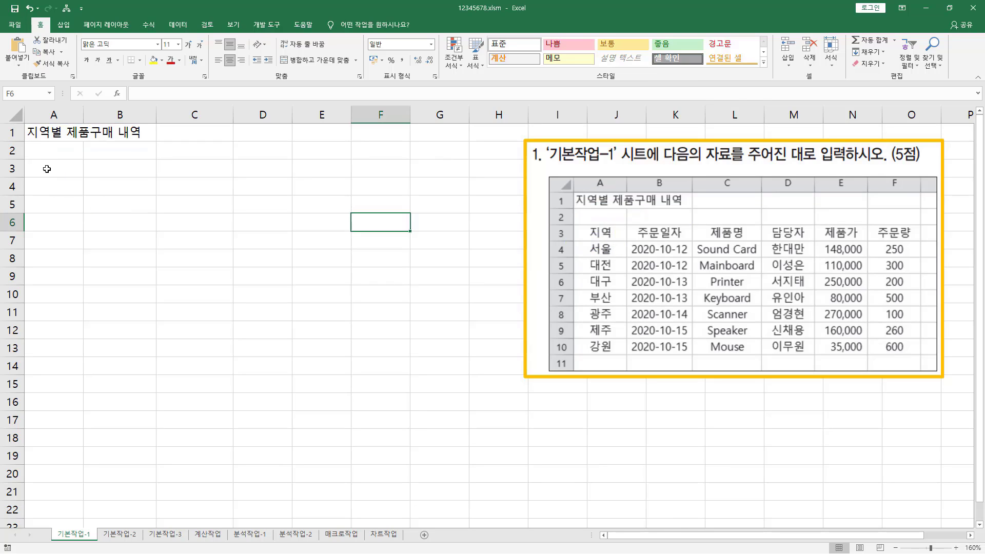
- Enter the header 지역 in A3 of the 기본작업-1 sheet, followed by 서울 and 대전 in A4:A5
{"action": "left_click", "coordinate": [49, 169]}
{"action": "type", "text": "wl"}
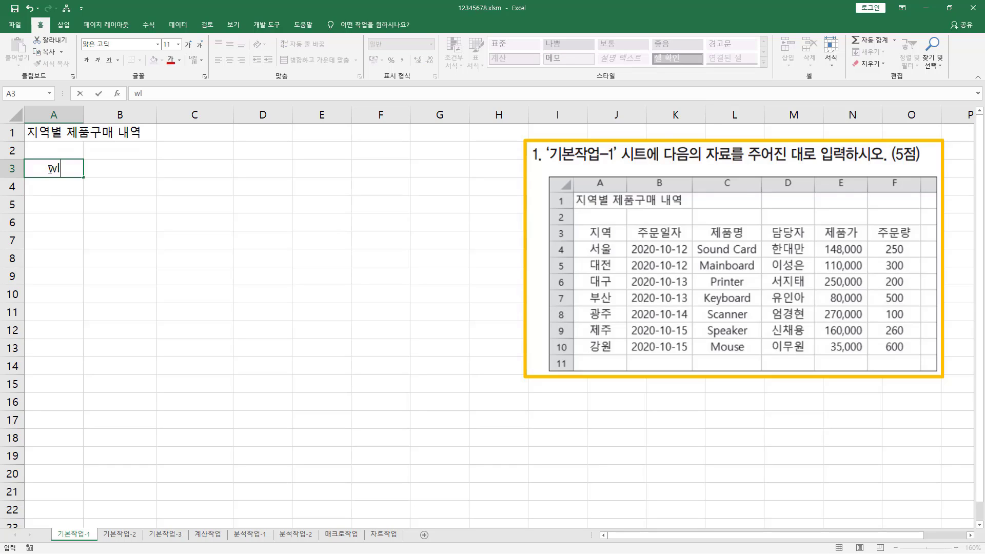
{"action": "type", "text": "지역"}
{"action": "key", "text": "Return"}
{"action": "type", "text": "성"}
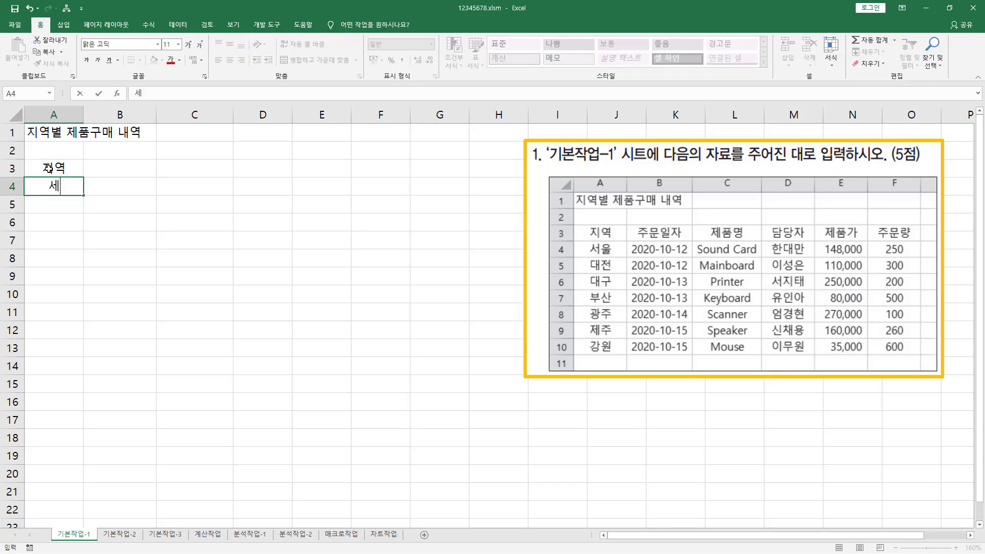
{"action": "type", "text": "울"}
{"action": "key", "text": "Return"}
{"action": "type", "text": "대전"}
{"action": "key", "text": "Return"}
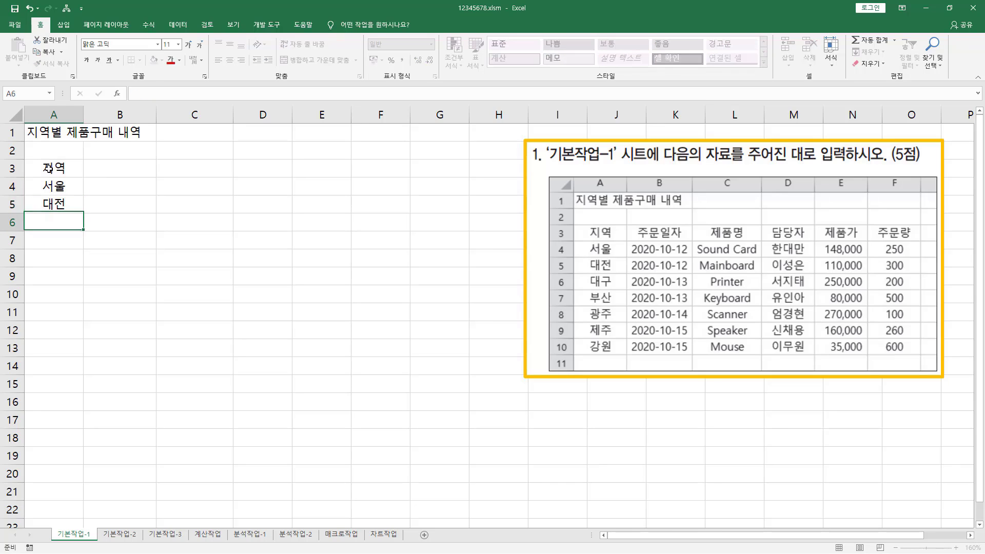
- Complete the region column by entering 대구, 부산, 광주, 제주 and 강원 in A6:A10
{"action": "type", "text": "대구"}
{"action": "key", "text": "Return"}
{"action": "type", "text": "부산"}
{"action": "key", "text": "Return"}
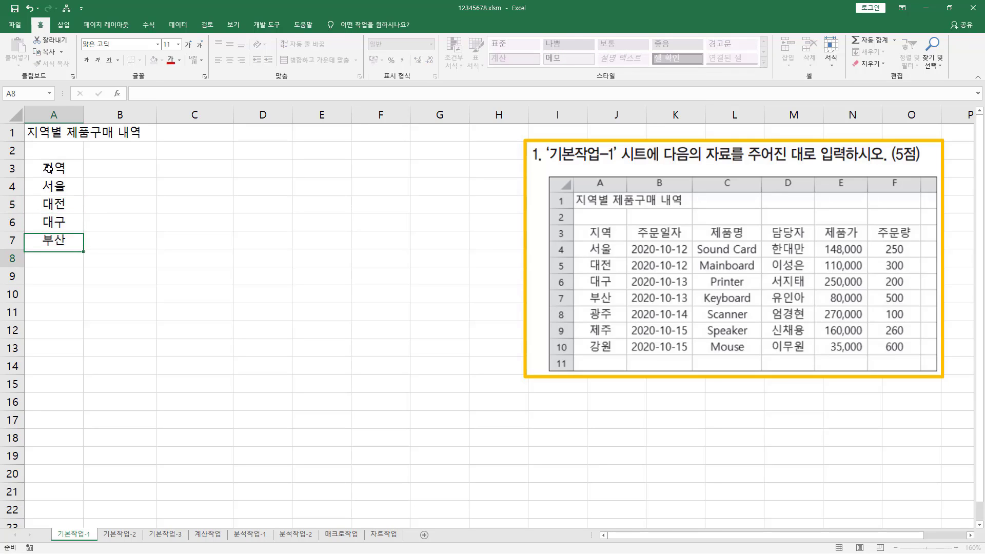
{"action": "type", "text": "광주"}
{"action": "key", "text": "Return"}
{"action": "type", "text": "제주"}
{"action": "key", "text": "Return"}
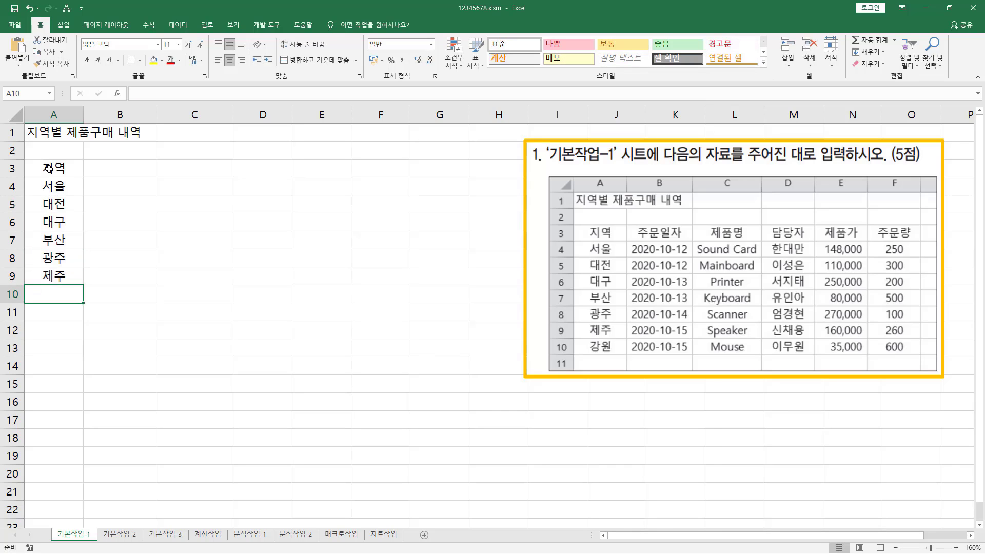
{"action": "type", "text": "가ㅇ원"}
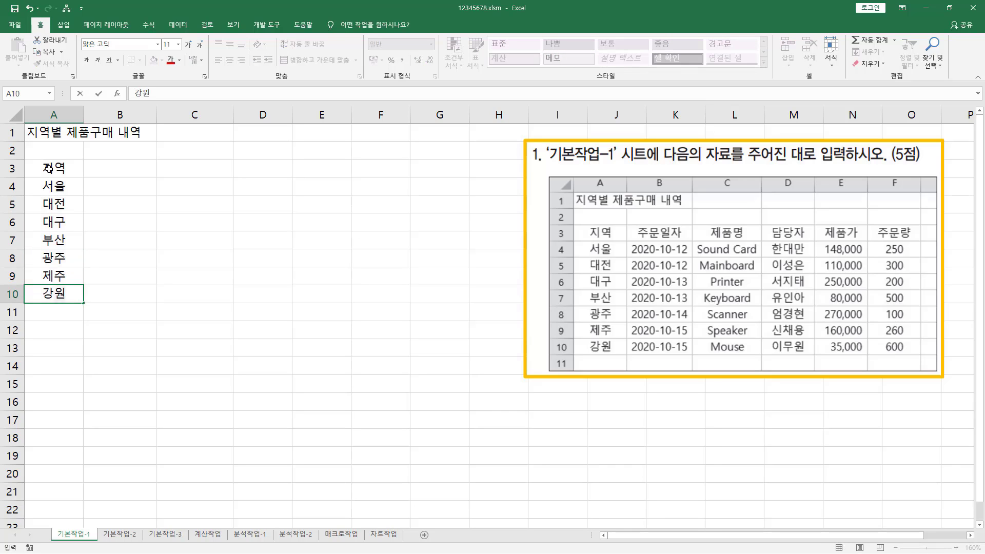
{"action": "key", "text": "Tab"}
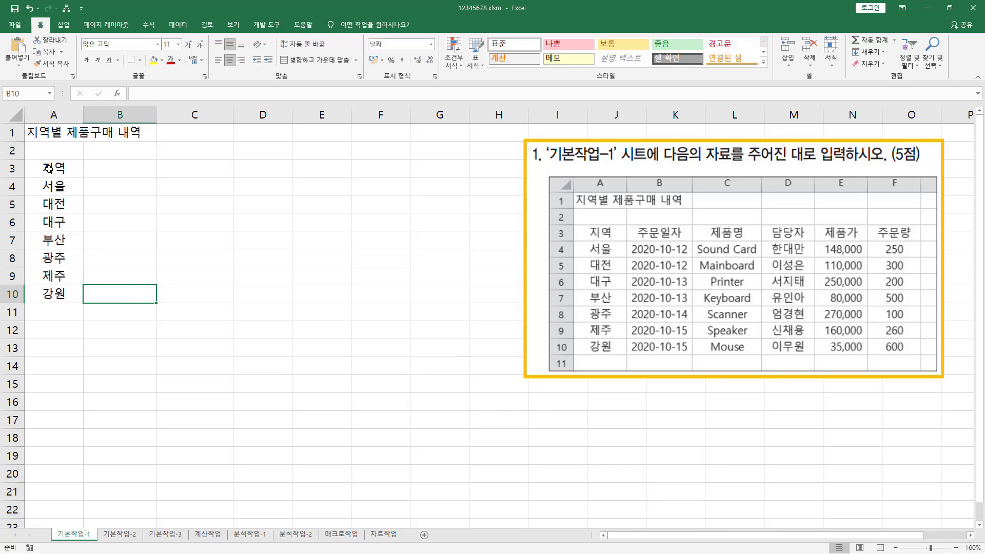
- Enter the header 주문일자 in B3 and the date 2020-10-12 in both B4 and B5
{"action": "left_click", "coordinate": [114, 167]}
{"action": "type", "text": "ㅈ"}
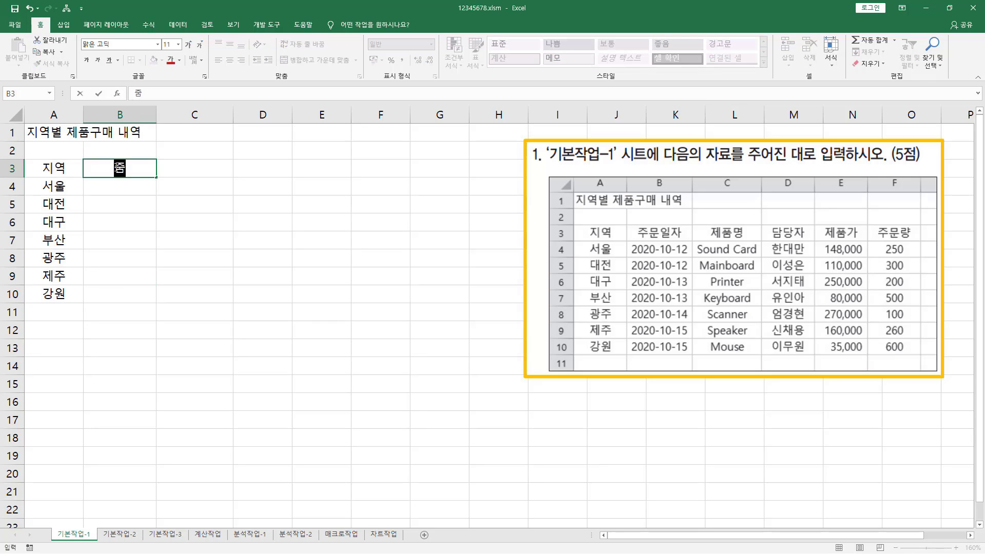
{"action": "type", "text": "문일자"}
{"action": "key", "text": "Return"}
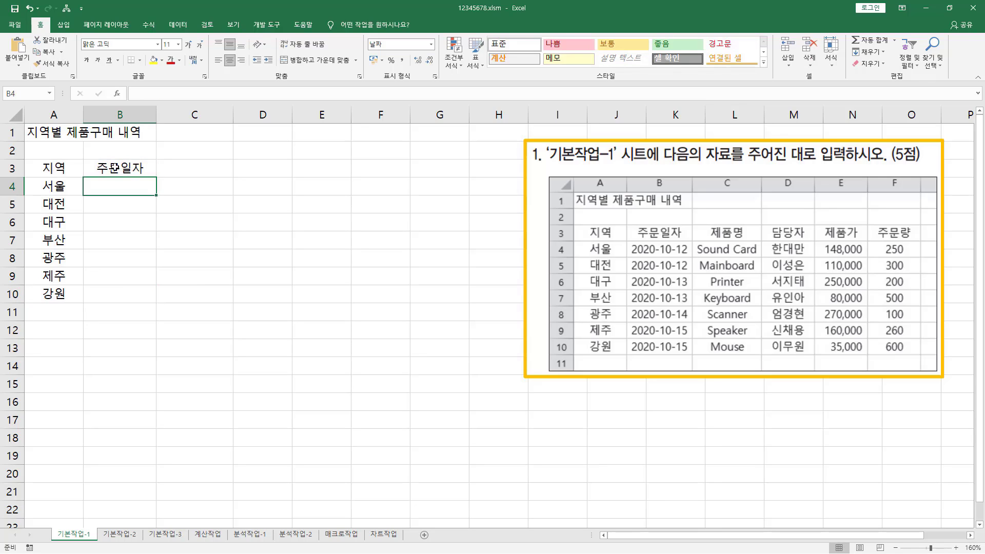
{"action": "type", "text": "2020-"}
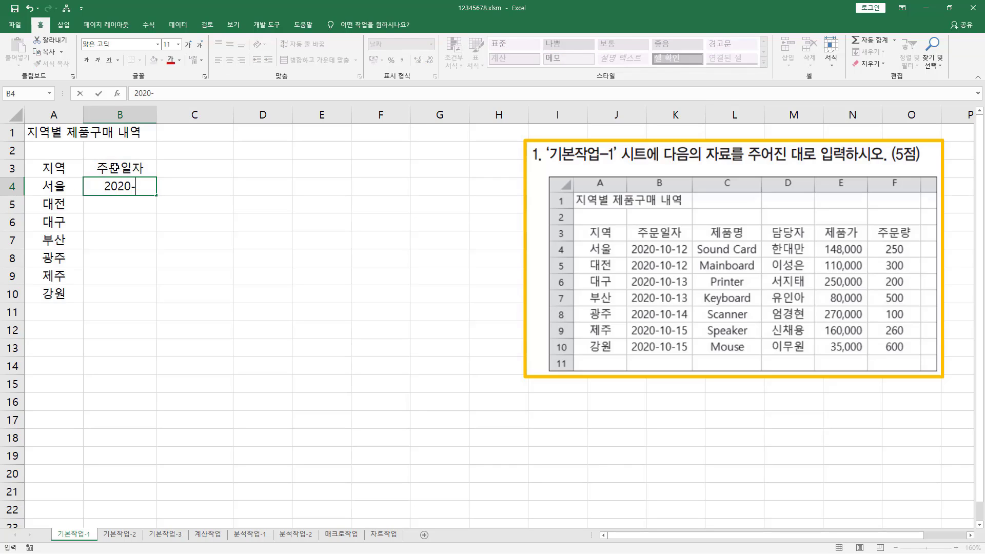
{"action": "type", "text": "10-12"}
{"action": "key", "text": "Return"}
{"action": "type", "text": "20"}
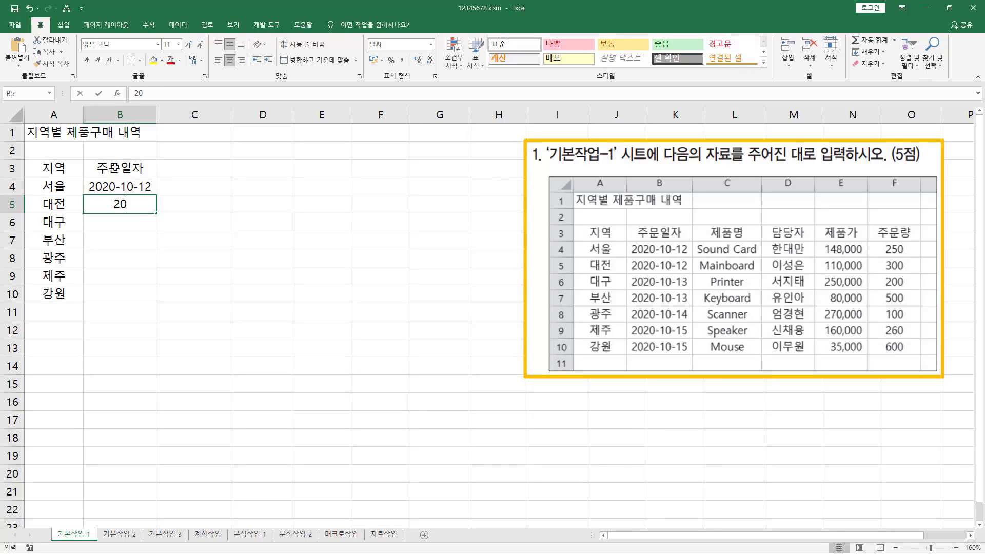
{"action": "type", "text": "20-10-12"}
{"action": "key", "text": "Return"}
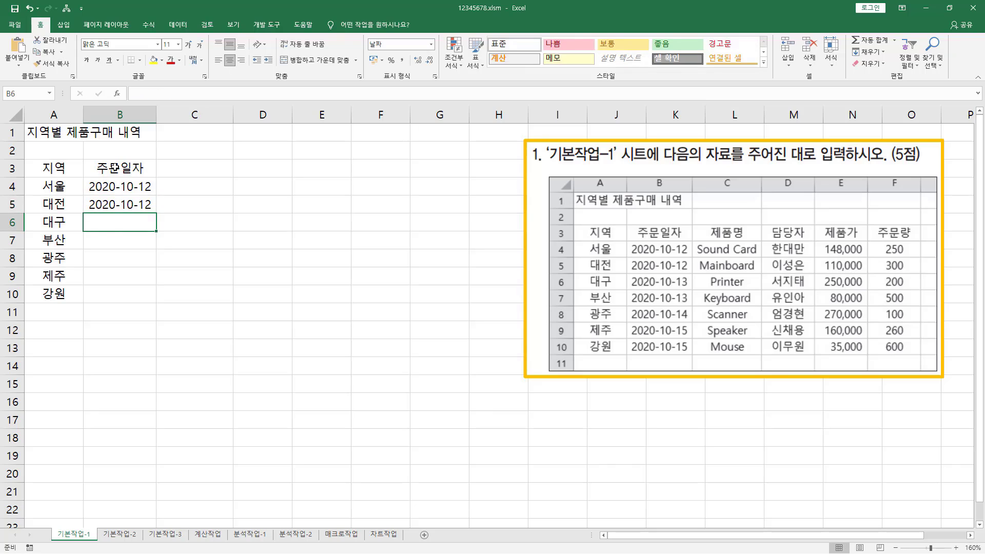
- Enter the order date 2020-10-13 in B6 and B7, and 2020-10-14 in B8
{"action": "type", "text": "2020-10-13"}
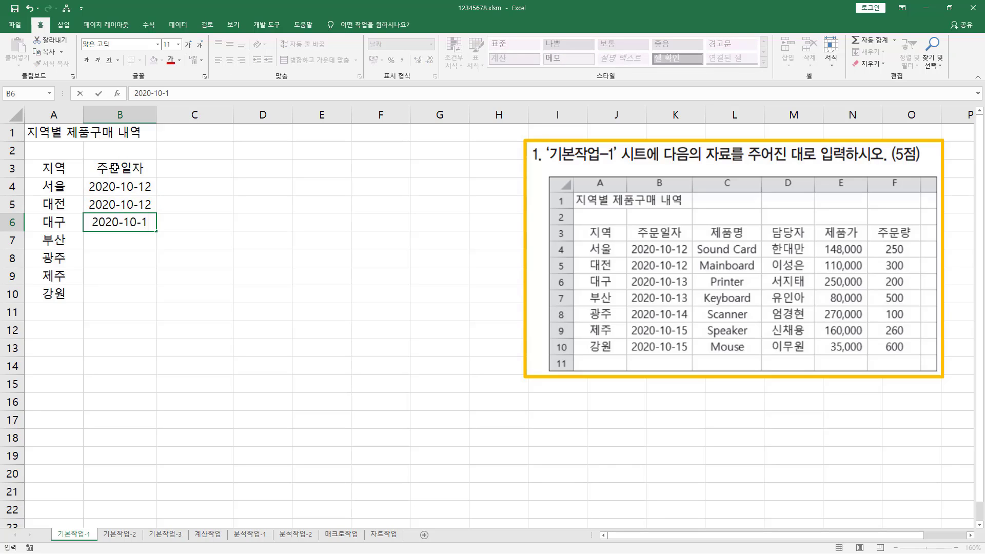
{"action": "key", "text": "Return"}
{"action": "type", "text": "2020-1"}
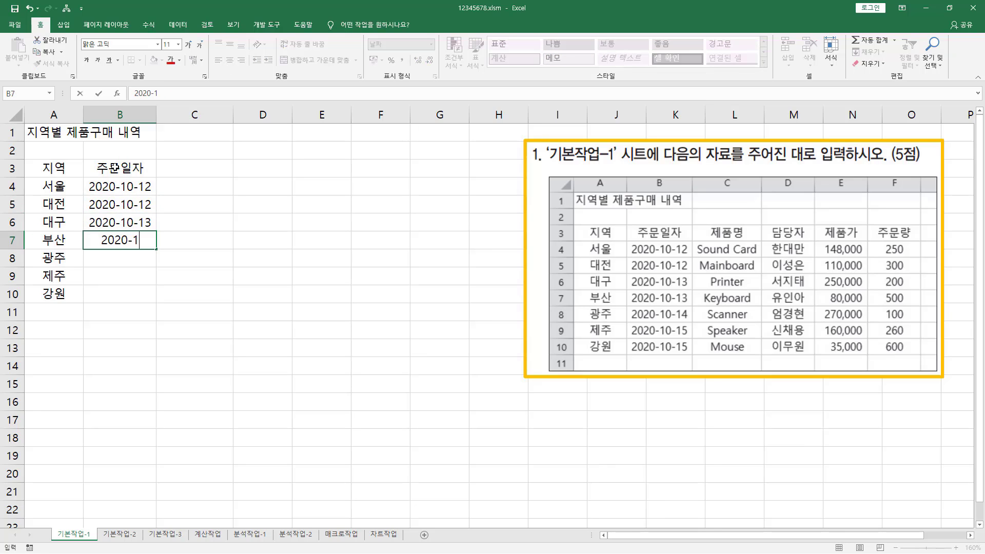
{"action": "type", "text": "0-13"}
{"action": "key", "text": "Return"}
{"action": "type", "text": "20"}
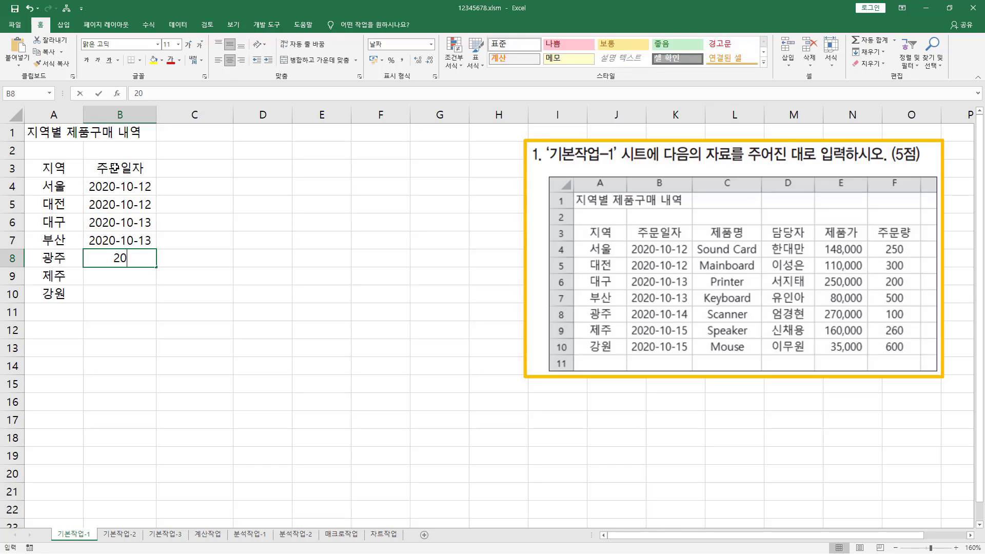
{"action": "type", "text": "20-10-14"}
{"action": "key", "text": "Return"}
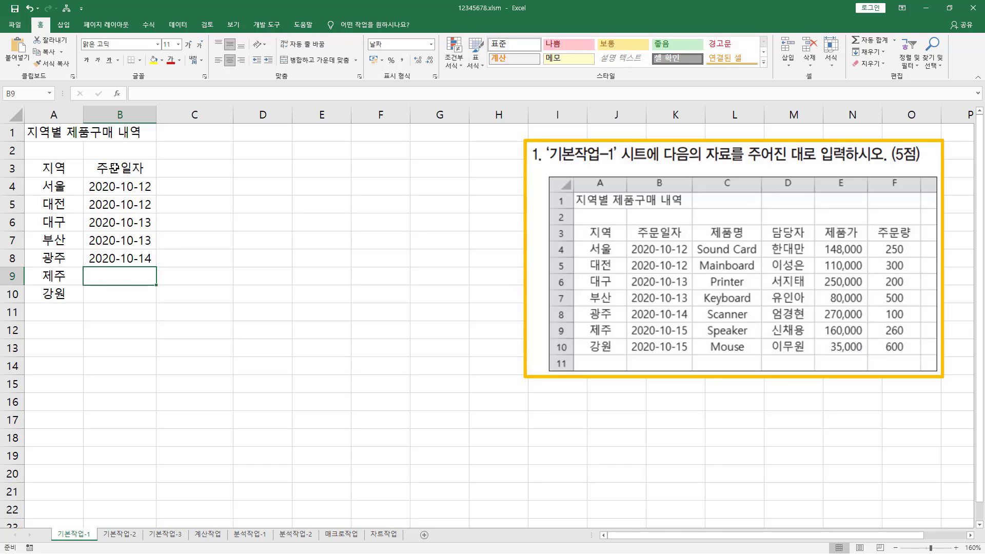
- Enter the order date 2020-10-15 in both B9 and B10
{"action": "type", "text": "2020-10-15"}
{"action": "key", "text": "Return"}
{"action": "type", "text": "2020"}
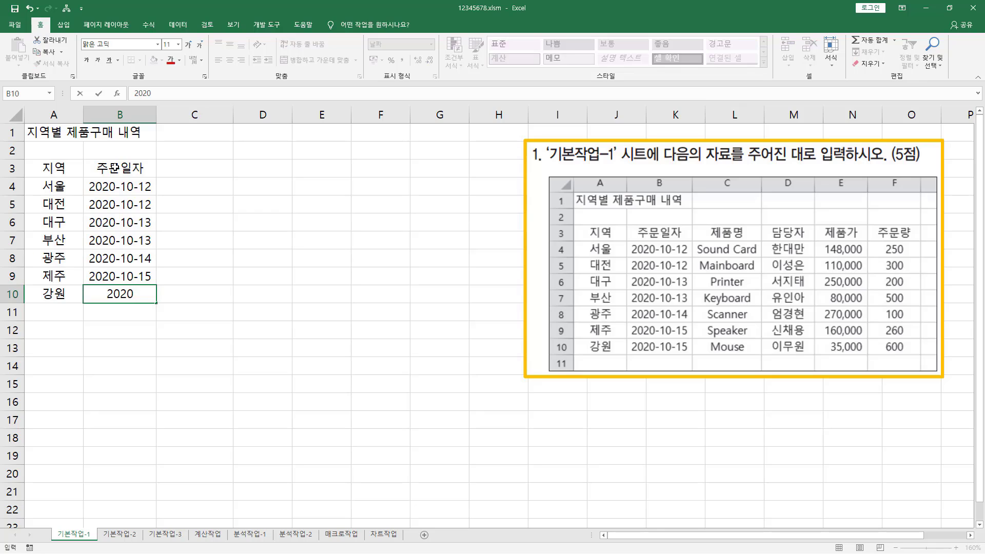
{"action": "type", "text": "-10-15"}
{"action": "key", "text": "Return"}
- Enter the header 제품명 in C3, beside the order date header
{"action": "key", "text": "Up"}
{"action": "key", "text": "Right"}
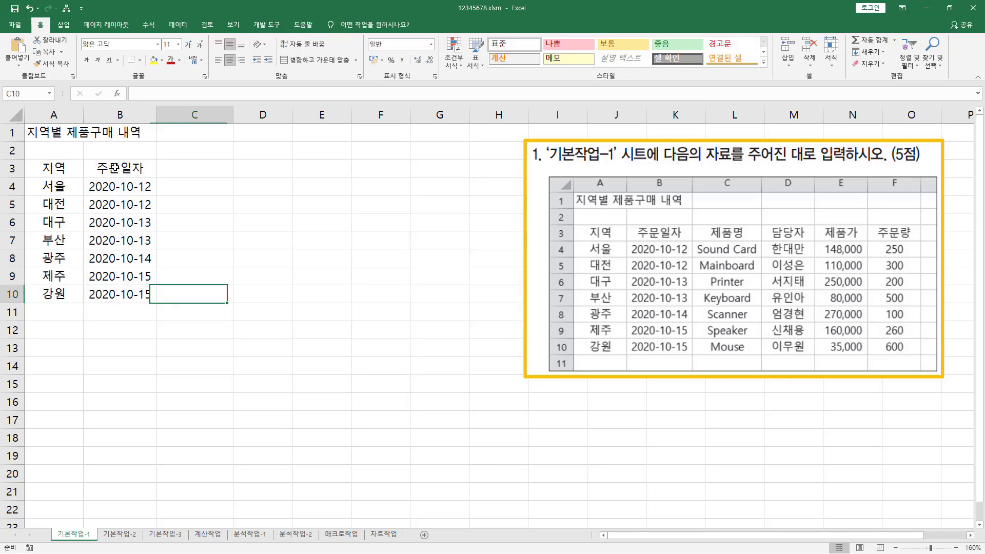
{"action": "key", "text": "Up"}
{"action": "key", "text": "Up"}
{"action": "key", "text": "Up"}
{"action": "key", "text": "Up"}
{"action": "key", "text": "Up"}
{"action": "key", "text": "Up"}
{"action": "key", "text": "Up"}
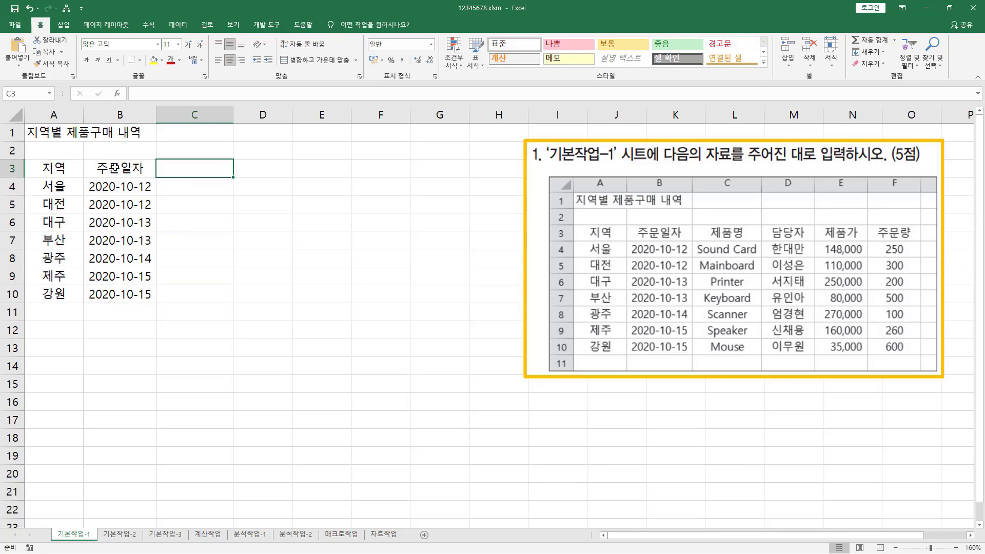
{"action": "type", "text": "제"}
{"action": "type", "text": "품ㅁ"}
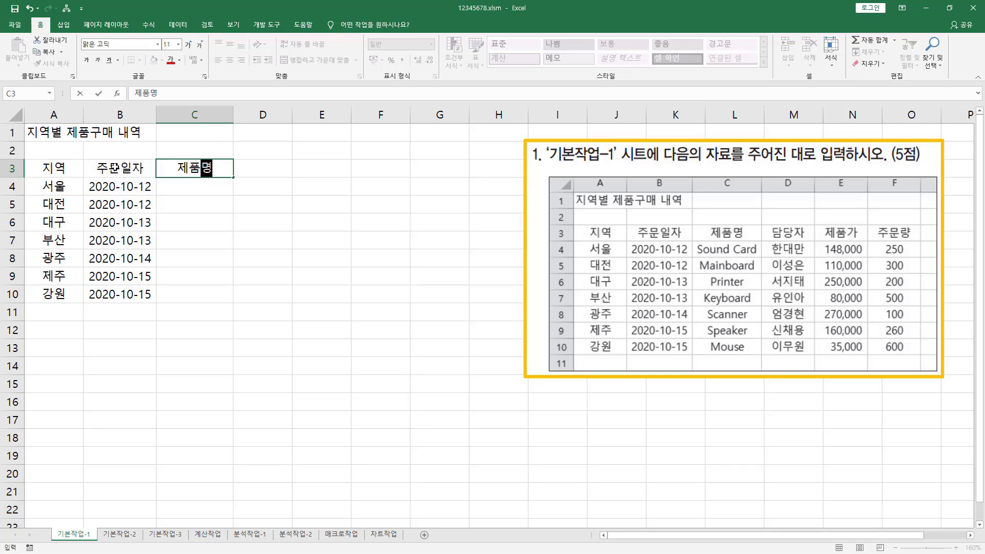
{"action": "key", "text": "Return"}
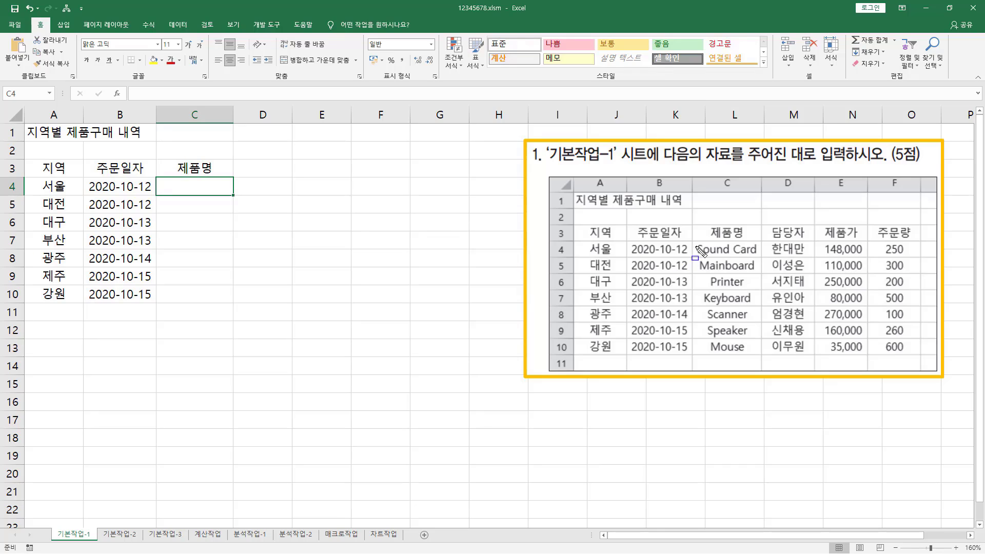
{"action": "mouse_move", "coordinate": [695, 240]}
{"action": "left_mouse_down"}
{"action": "mouse_move", "coordinate": [753, 357]}
{"action": "mouse_move", "coordinate": [764, 357]}
{"action": "left_mouse_up"}
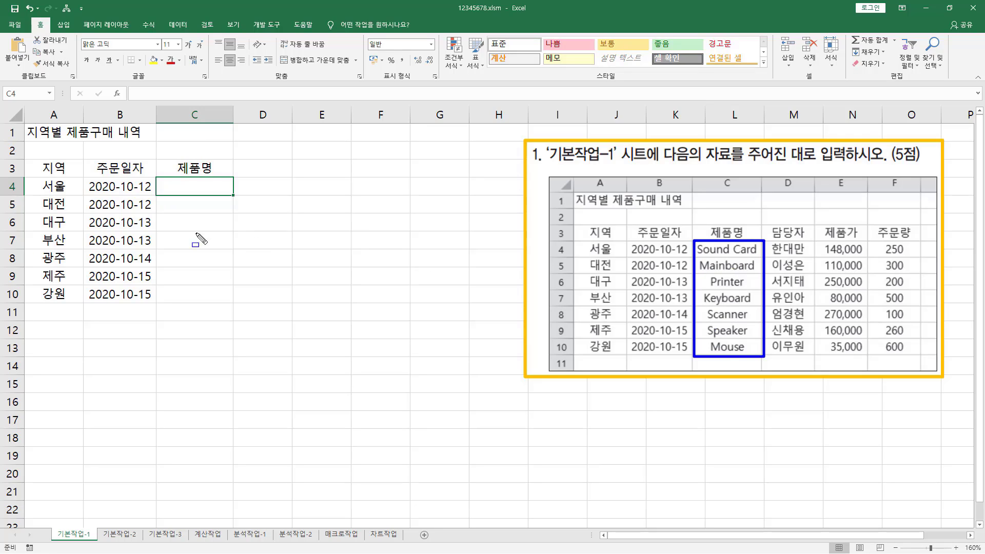
{"action": "key", "text": "Escape"}
- Enter the product names Sound Card, Mainboard and Printer in C4:C6, keeping the capitalization of the given table
{"action": "left_click", "coordinate": [187, 187]}
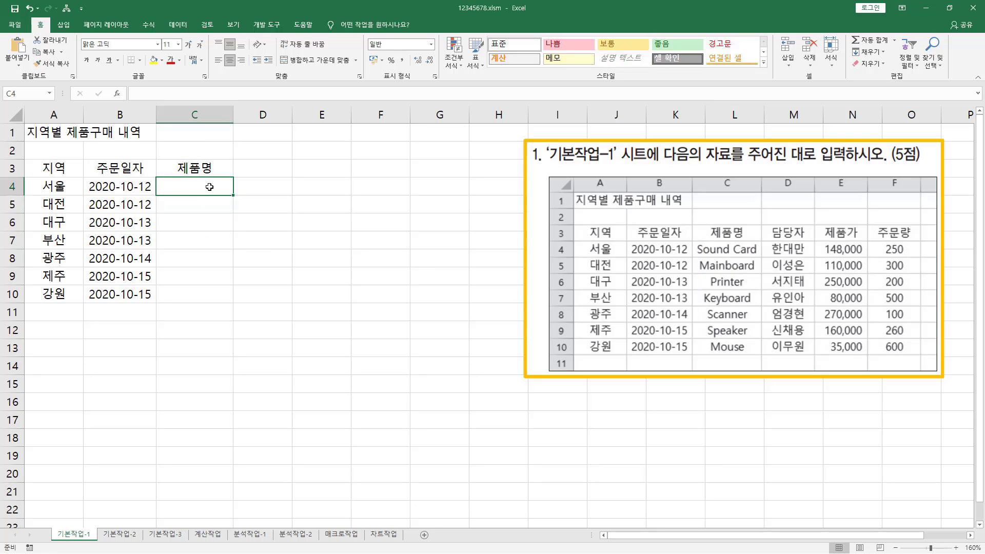
{"action": "double_click", "coordinate": [209, 187]}
{"action": "type", "text": "Sou"}
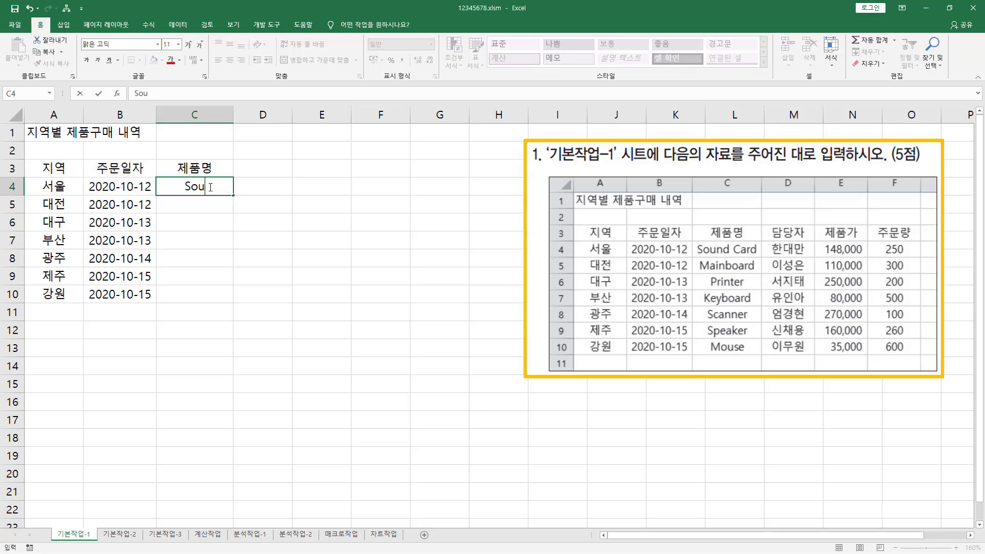
{"action": "type", "text": "nd Card"}
{"action": "key", "text": "Return"}
{"action": "type", "text": "M"}
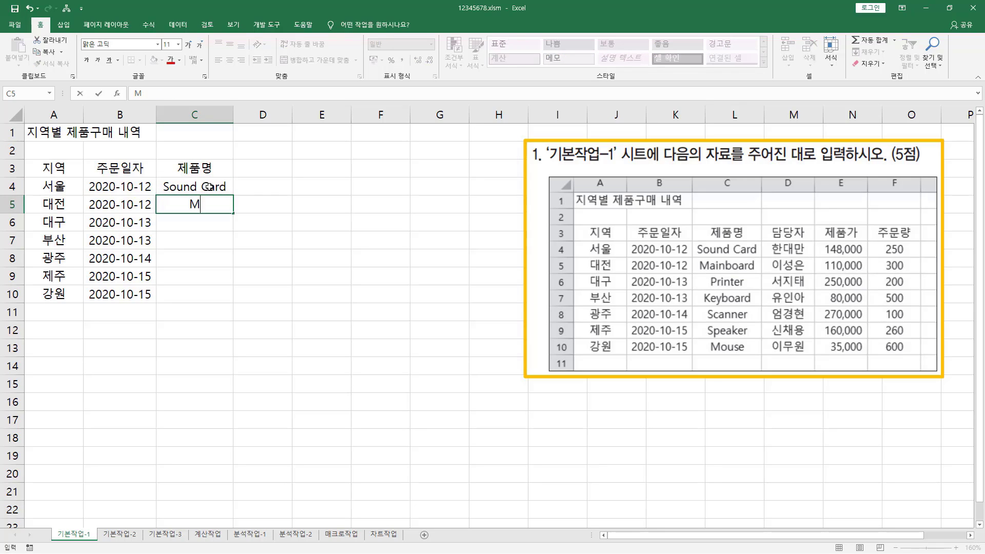
{"action": "type", "text": "ainboard"}
{"action": "key", "text": "Return"}
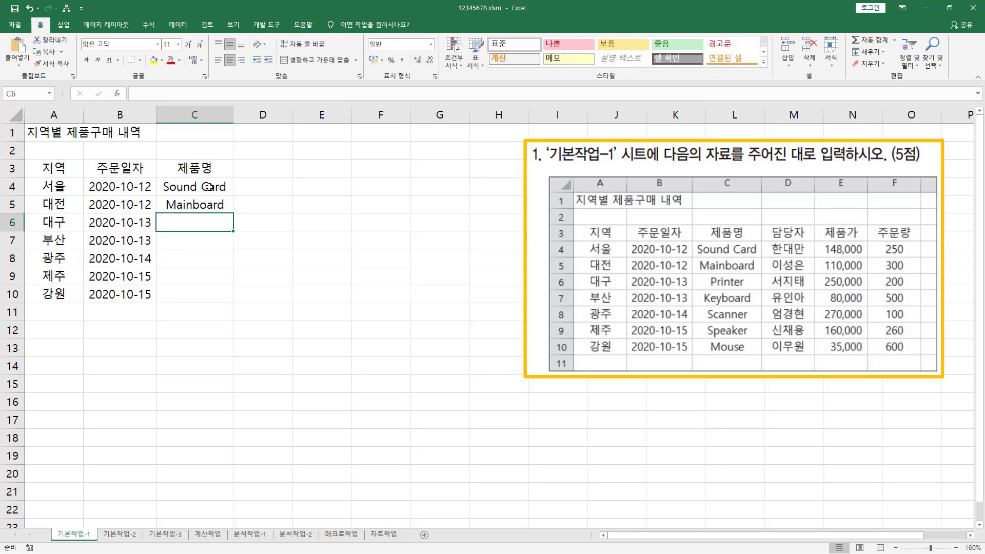
{"action": "type", "text": "P"}
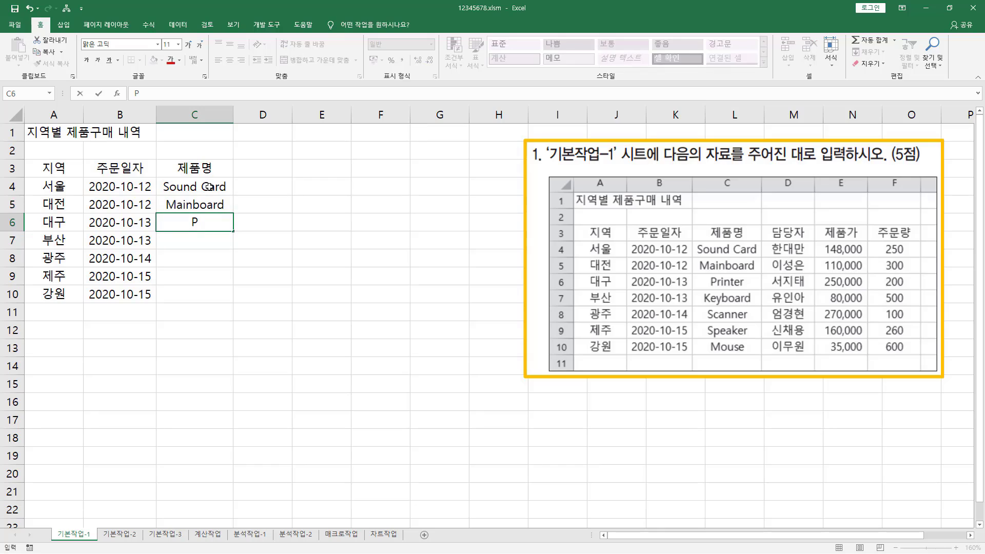
{"action": "type", "text": "rinter"}
{"action": "key", "text": "Return"}
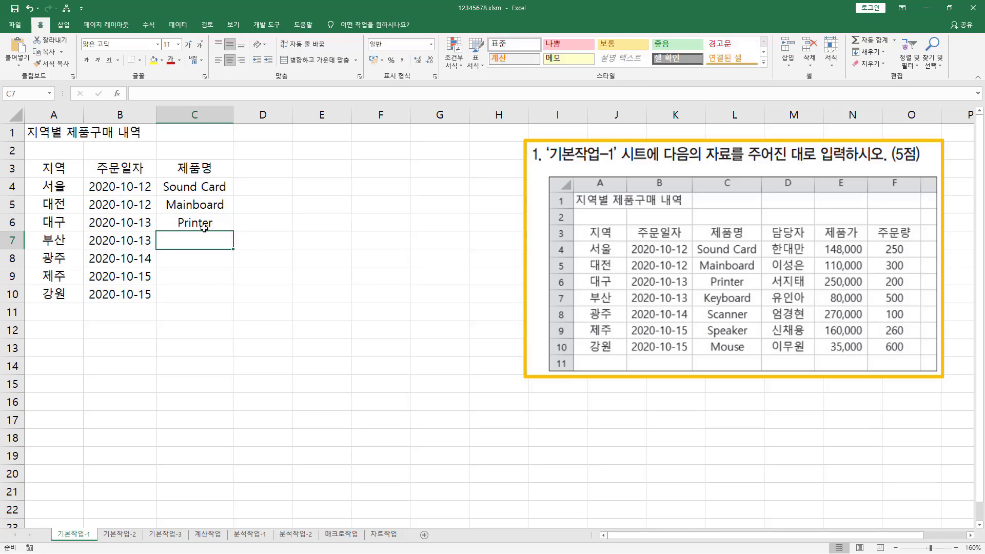
- Enter the header 담당자 in D3 and the first two contact persons' names from the given table in D4:D5
{"action": "left_click", "coordinate": [256, 168]}
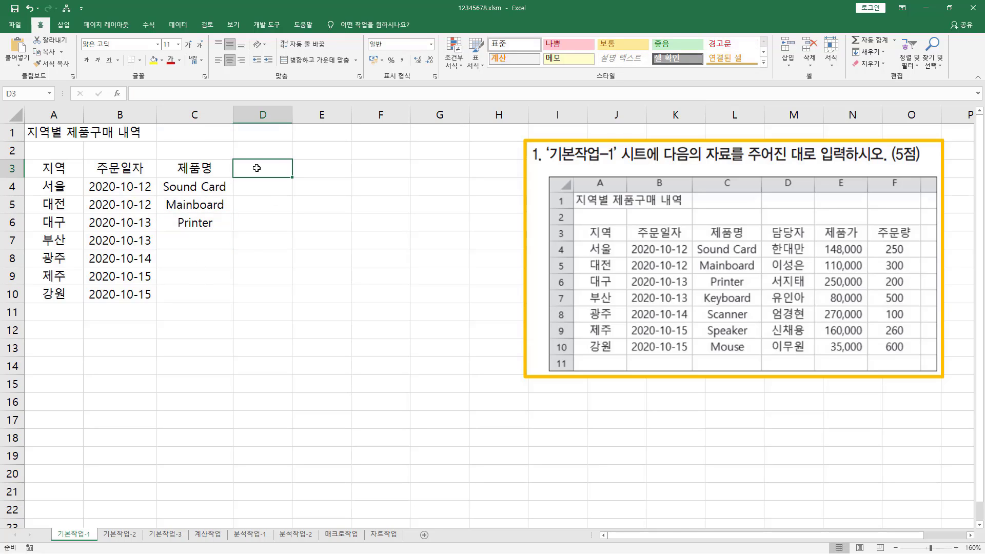
{"action": "type", "text": "담당자"}
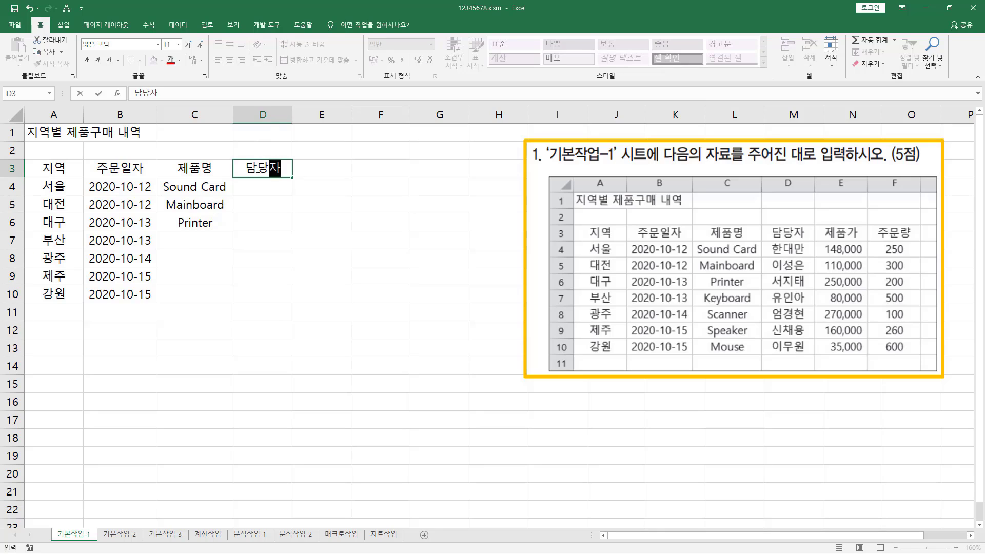
{"action": "key", "text": "Return"}
{"action": "type", "text": "한대만"}
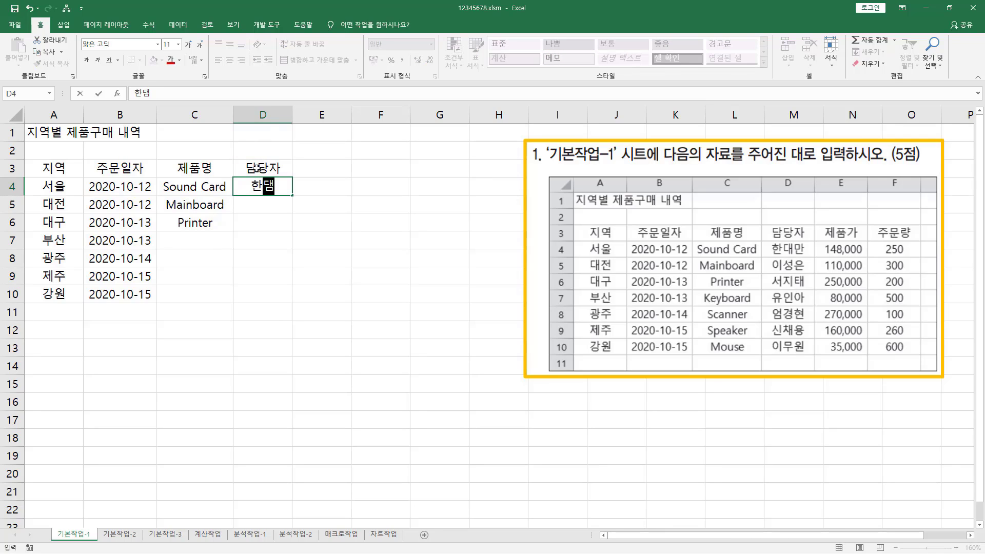
{"action": "key", "text": "Return"}
{"action": "type", "text": "ㅇㅣ성은"}
{"action": "key", "text": "Return"}
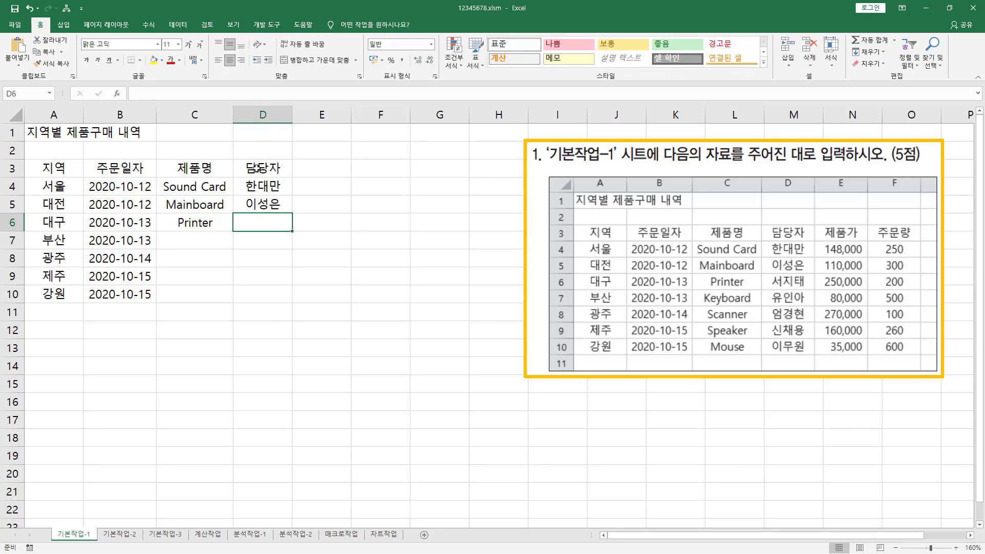
- Enter the header 제품가 in E3 and the prices 148000 and 110,000 in E4:E5
{"action": "key", "text": "Right"}
{"action": "key", "text": "Up"}
{"action": "key", "text": "Up"}
{"action": "key", "text": "Up"}
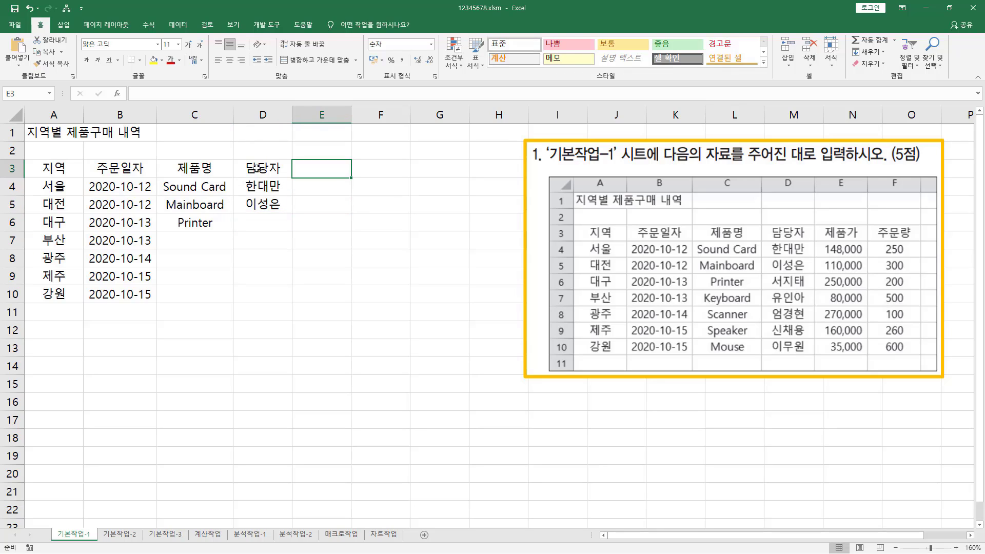
{"action": "type", "text": "제품가"}
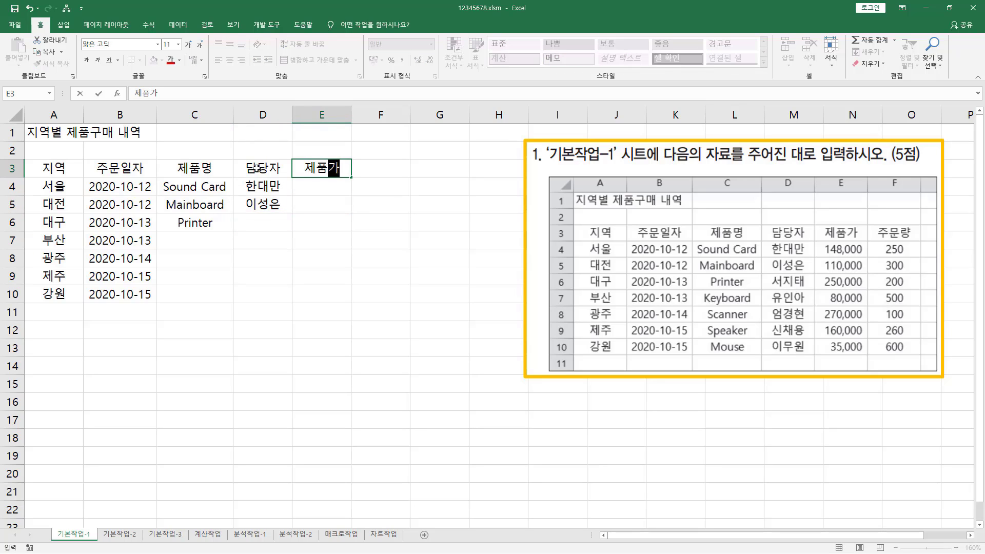
{"action": "key", "text": "Return"}
{"action": "type", "text": "148000"}
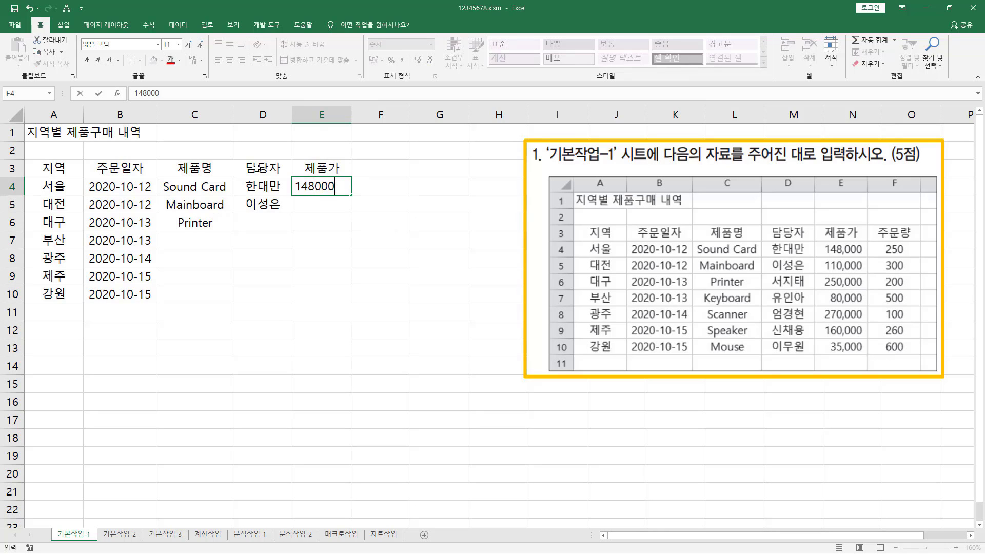
{"action": "key", "text": "Return"}
{"action": "type", "text": "1"}
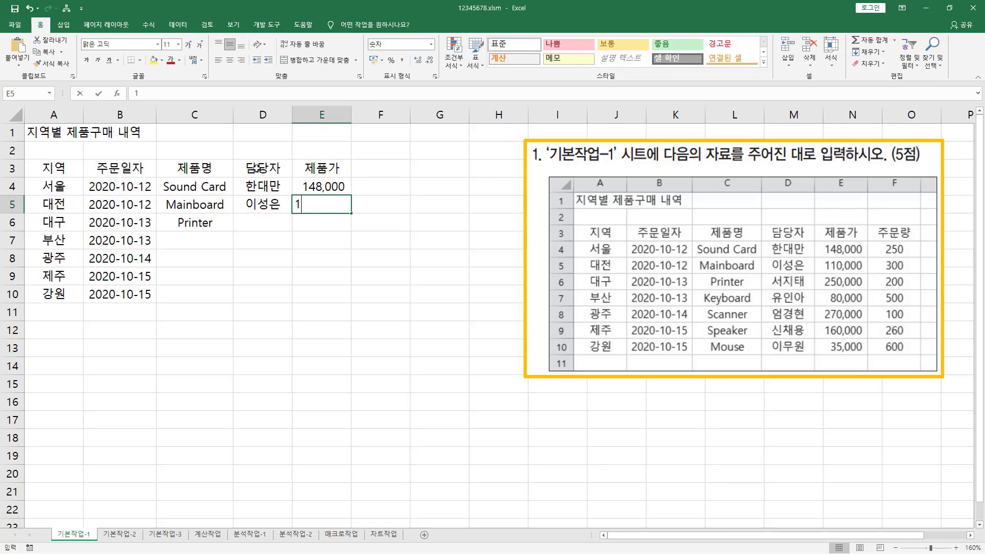
{"action": "type", "text": "10,000"}
{"action": "key", "text": "Return"}
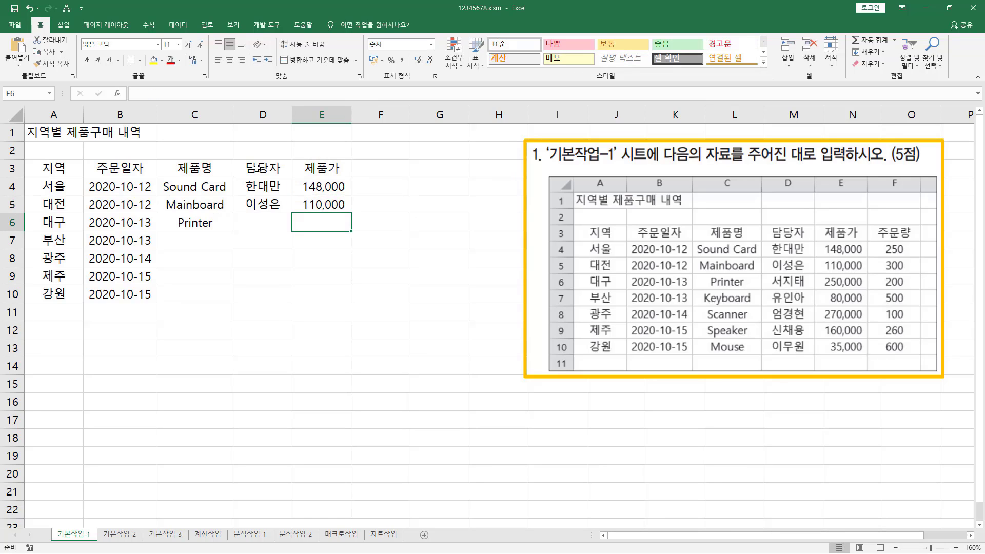
- Enter the header 주문량 in F3 and the order quantities 250 and 300 in F4:F5
{"action": "key", "text": "Right"}
{"action": "key", "text": "Up"}
{"action": "key", "text": "Up"}
{"action": "key", "text": "Up"}
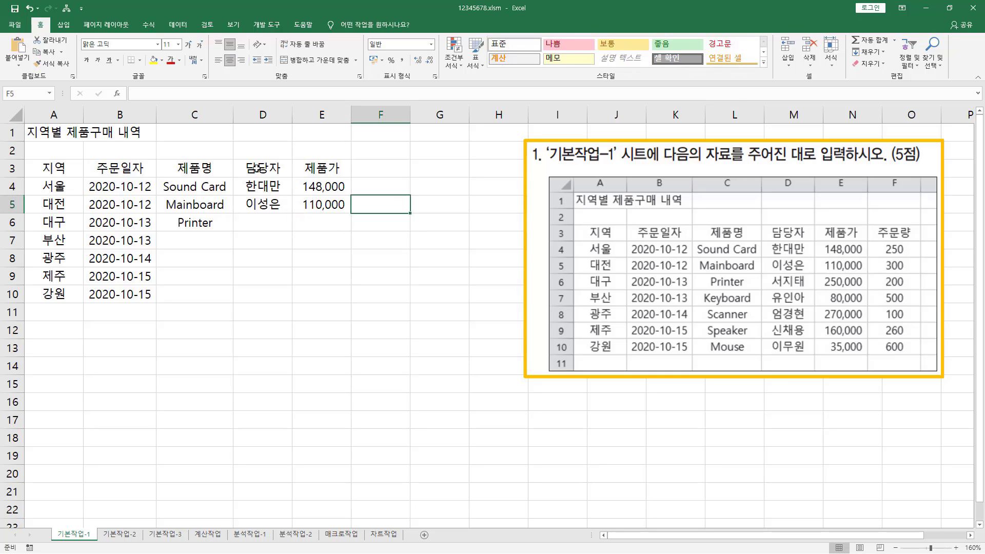
{"action": "type", "text": "주문량"}
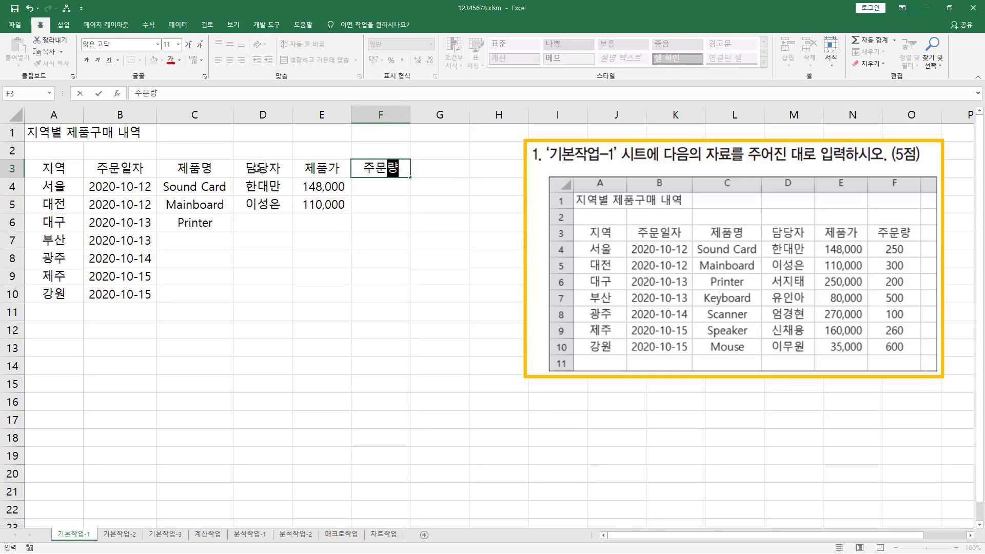
{"action": "key", "text": "Return"}
{"action": "type", "text": "250"}
{"action": "key", "text": "Return"}
{"action": "type", "text": "300"}
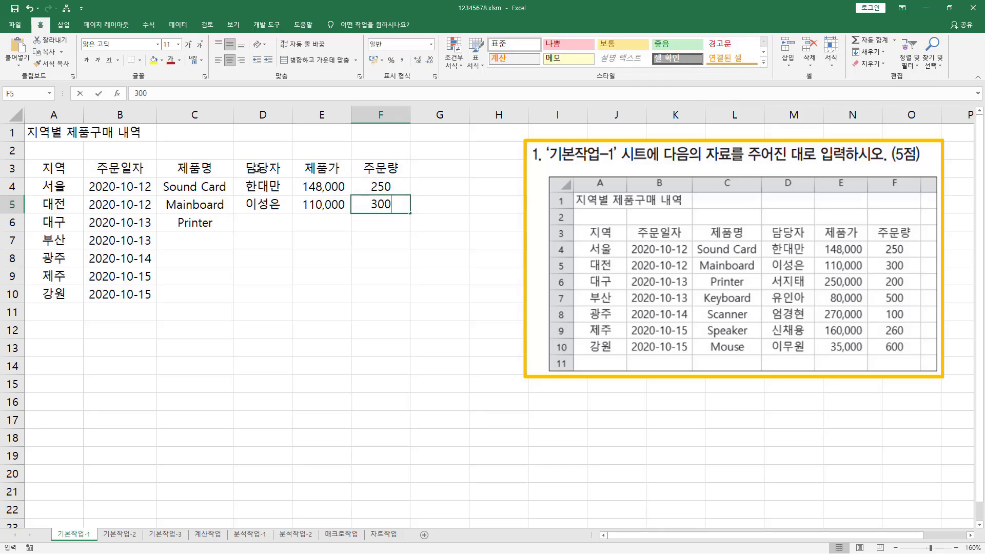
{"action": "key", "text": "Return"}
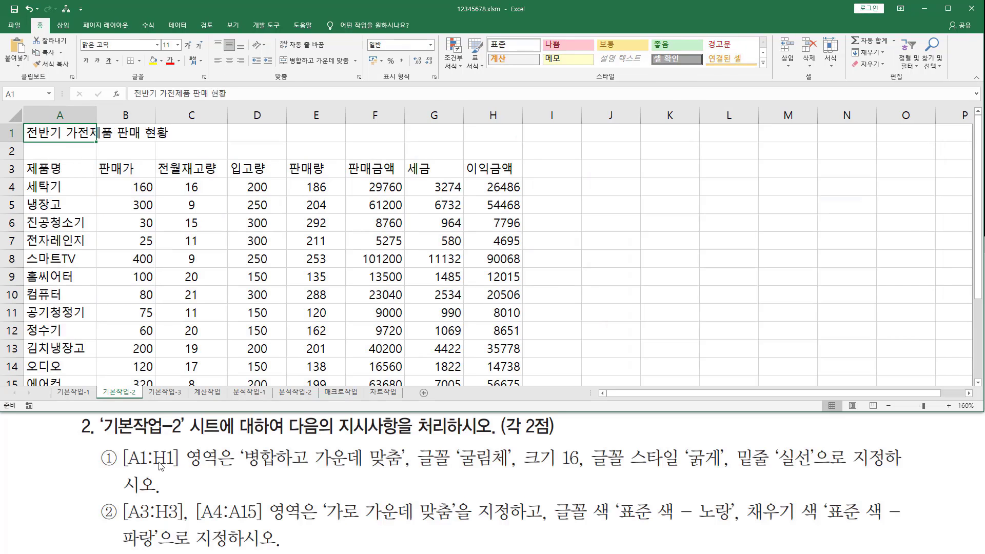
{"action": "left_click_drag", "start_coordinate": [100, 437], "coordinate": [183, 436]}
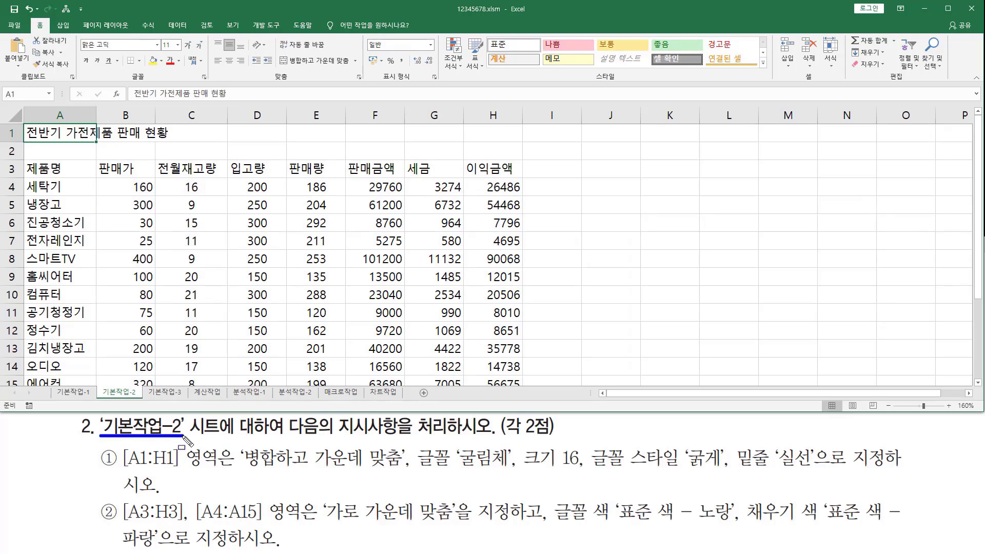
{"action": "mouse_move", "coordinate": [286, 437]}
{"action": "left_mouse_down"}
{"action": "mouse_move", "coordinate": [556, 437]}
{"action": "mouse_move", "coordinate": [498, 418]}
{"action": "mouse_move", "coordinate": [560, 418]}
{"action": "mouse_move", "coordinate": [560, 429]}
{"action": "left_mouse_up"}
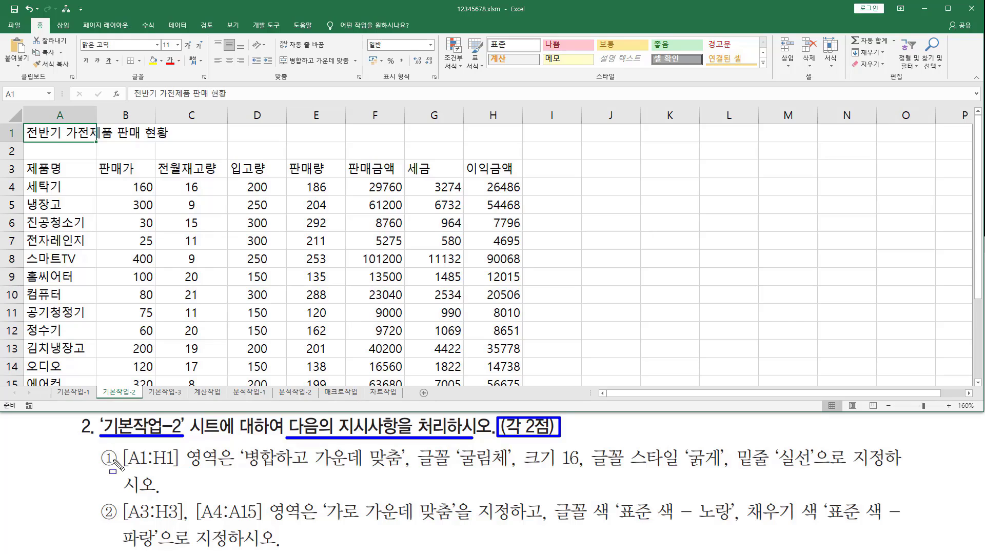
{"action": "key", "text": "Escape"}
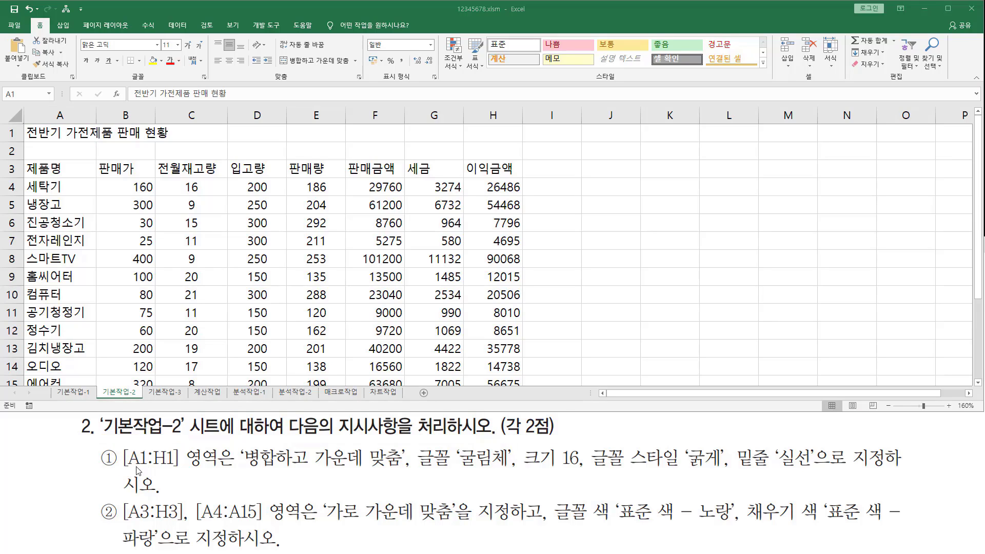
{"action": "left_click_drag", "start_coordinate": [123, 468], "coordinate": [810, 468]}
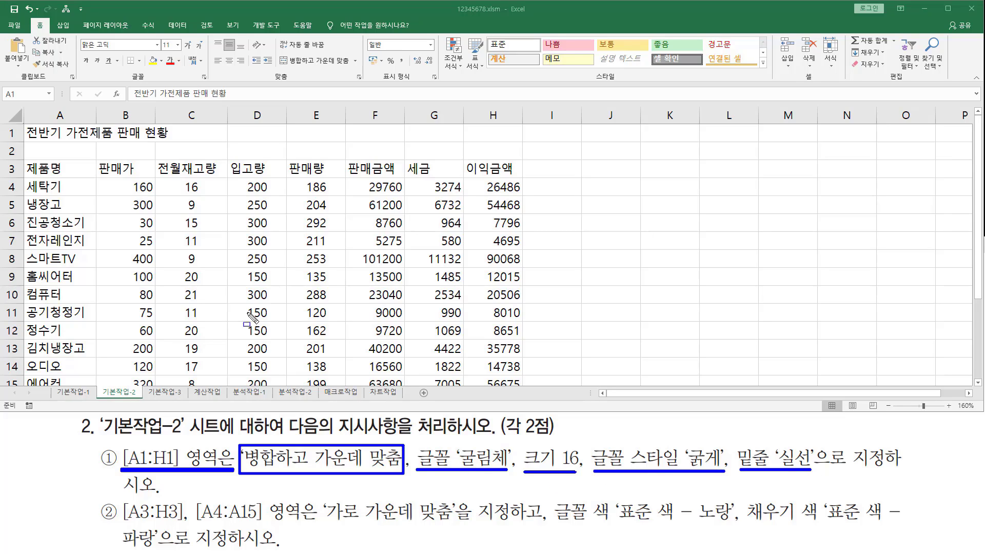
{"action": "key", "text": "Escape"}
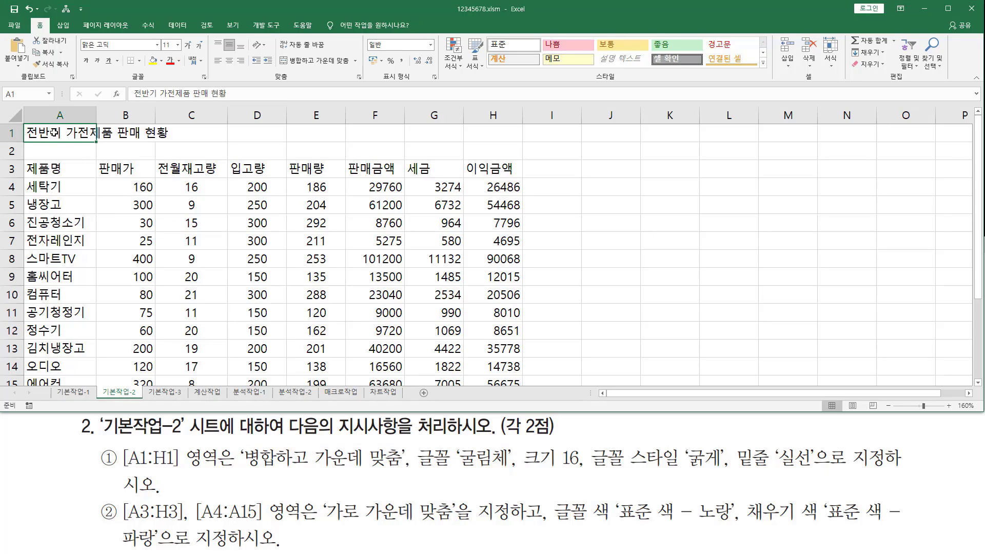
- Merge and center the title across A1:H1 on the 기본작업-2 sheet
{"action": "left_click_drag", "start_coordinate": [39, 135], "coordinate": [491, 135]}
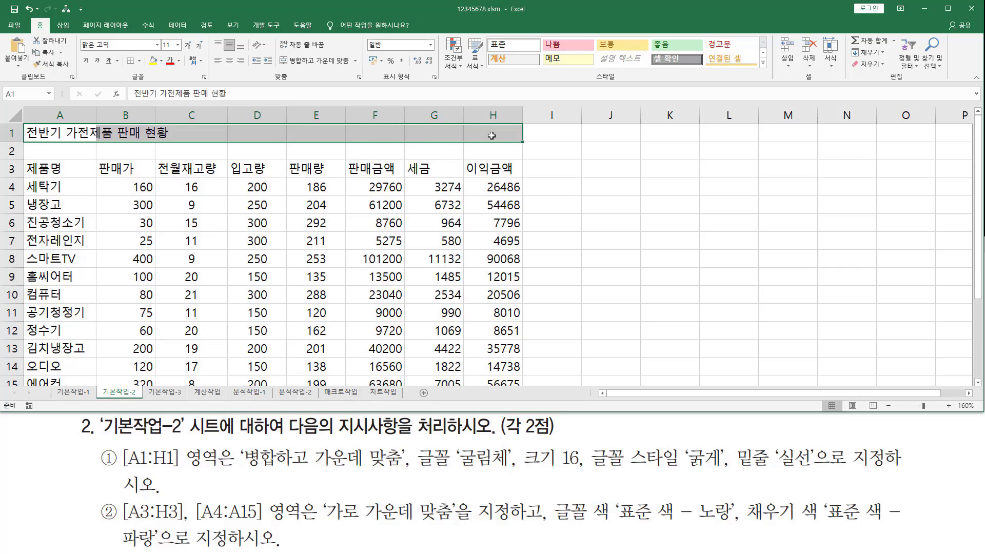
{"action": "key", "text": "ctrl+2"}
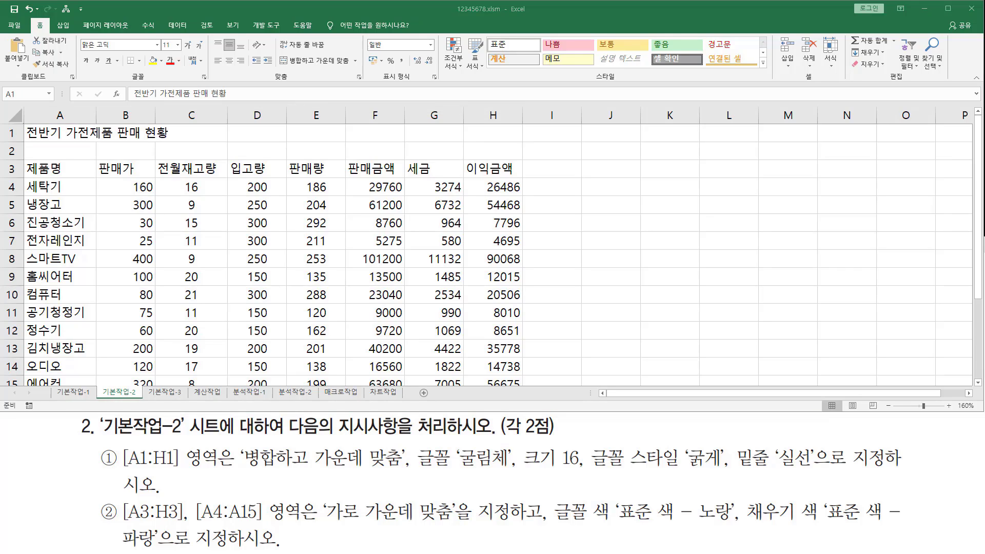
{"action": "key", "text": "Escape"}
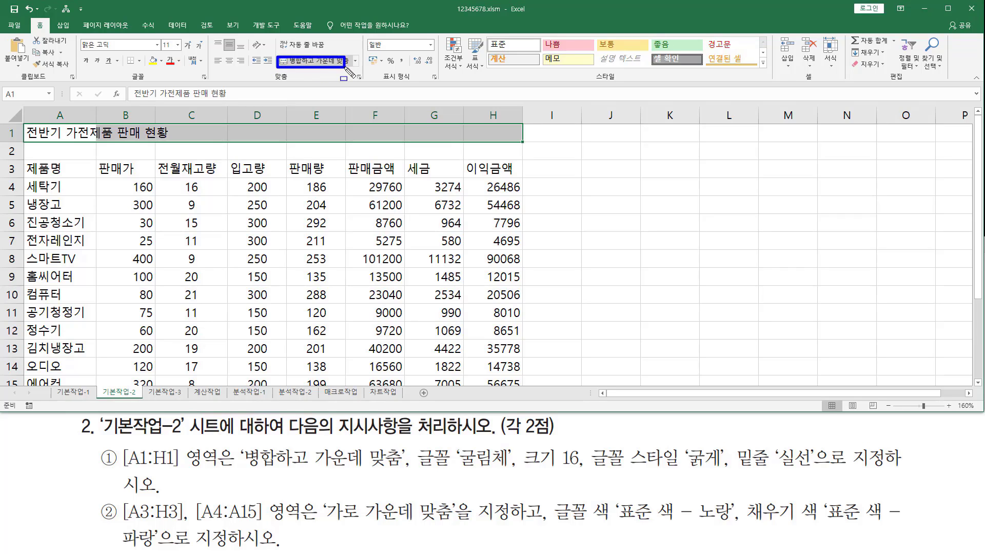
{"action": "left_click", "coordinate": [301, 60]}
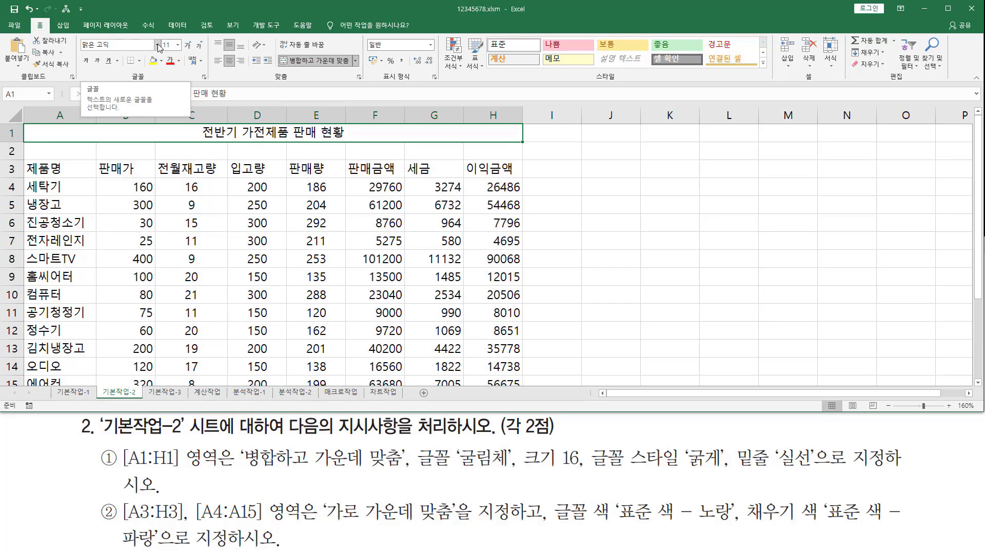
{"action": "mouse_move", "coordinate": [79, 38]}
{"action": "left_mouse_down"}
{"action": "mouse_move", "coordinate": [94, 50]}
{"action": "mouse_move", "coordinate": [186, 51]}
{"action": "left_mouse_up"}
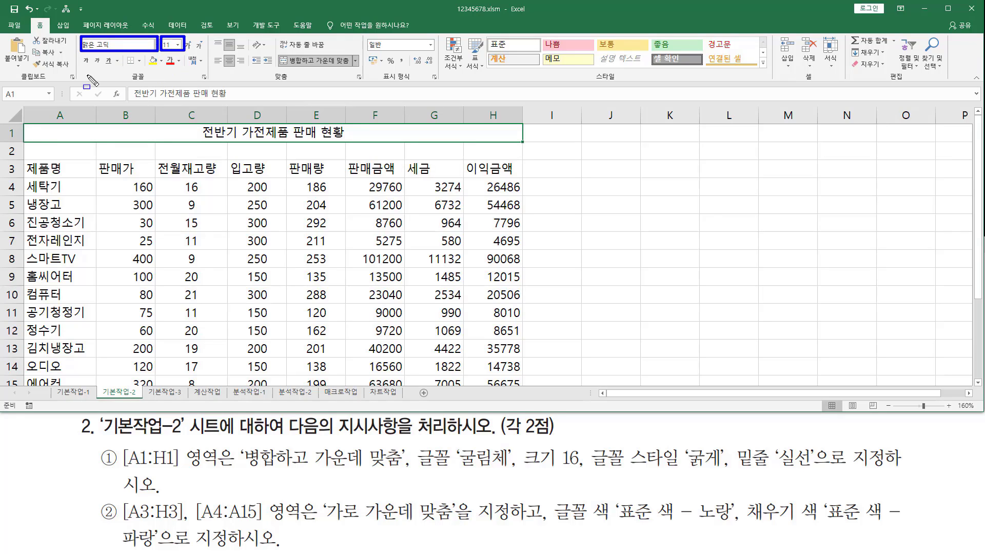
{"action": "left_click_drag", "start_coordinate": [77, 64], "coordinate": [119, 71]}
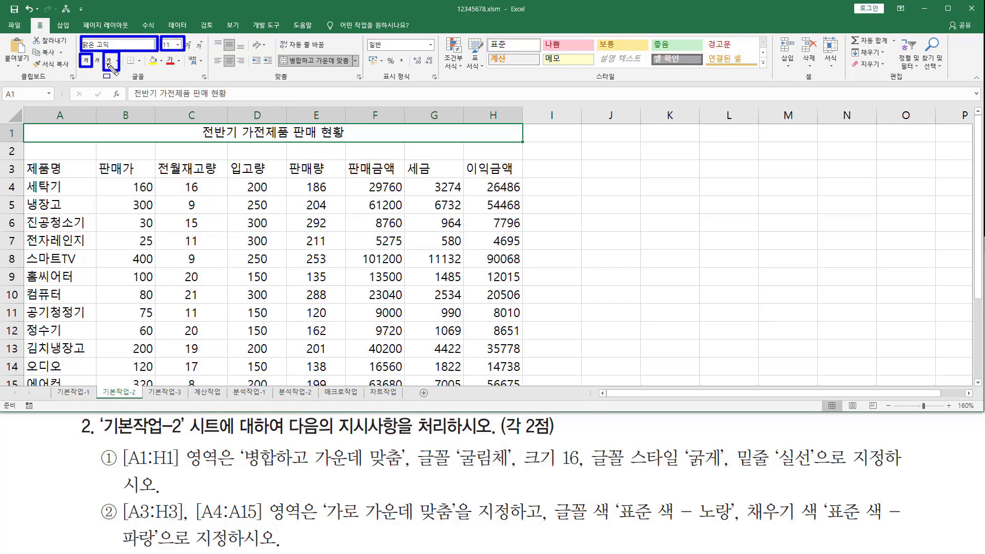
{"action": "key", "text": "Escape"}
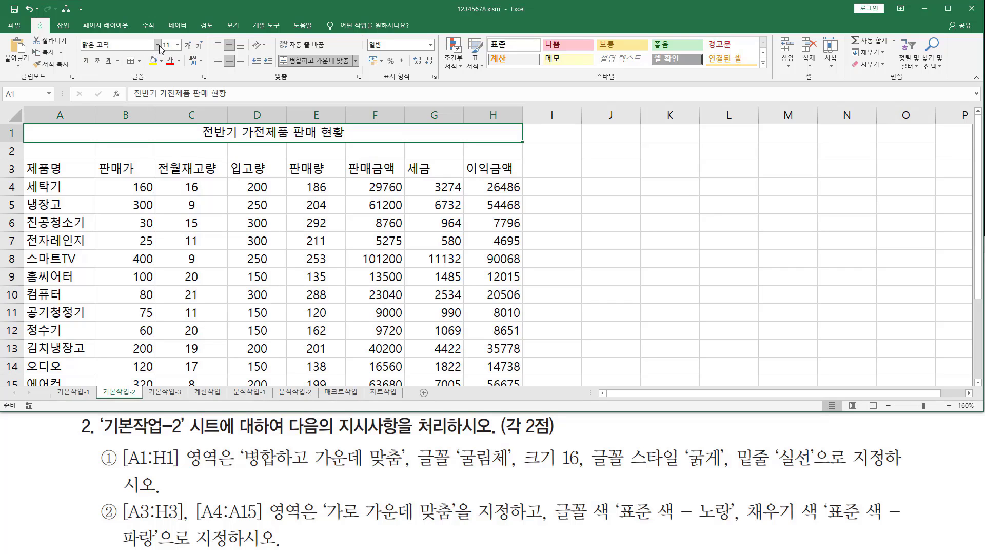
- Set the merged title in A1:H1 to the font 굴림체 at size 16
{"action": "left_click", "coordinate": [158, 45]}
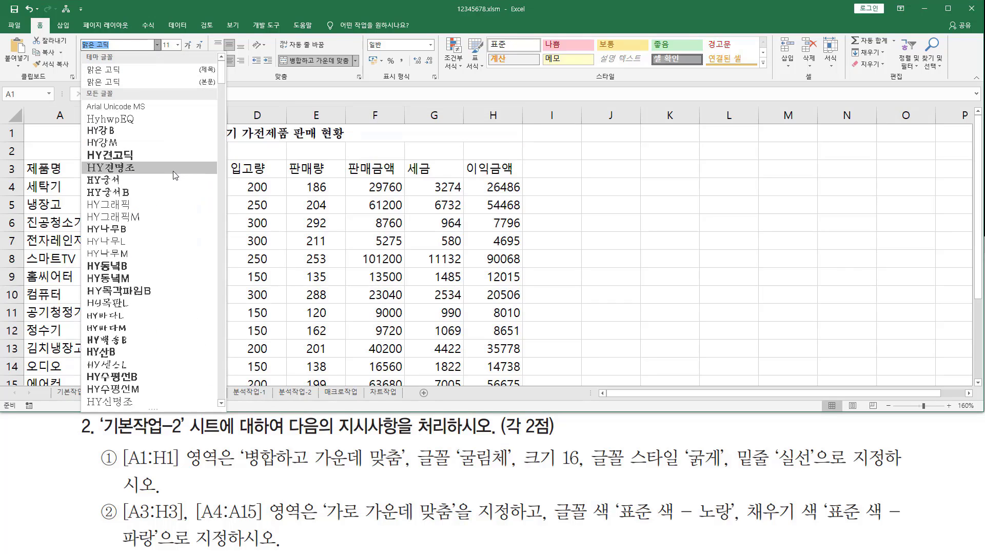
{"action": "scroll", "coordinate": [172, 176], "scroll_direction": "down", "scroll_amount": 15}
{"action": "scroll", "coordinate": [166, 205], "scroll_direction": "down", "scroll_amount": 15}
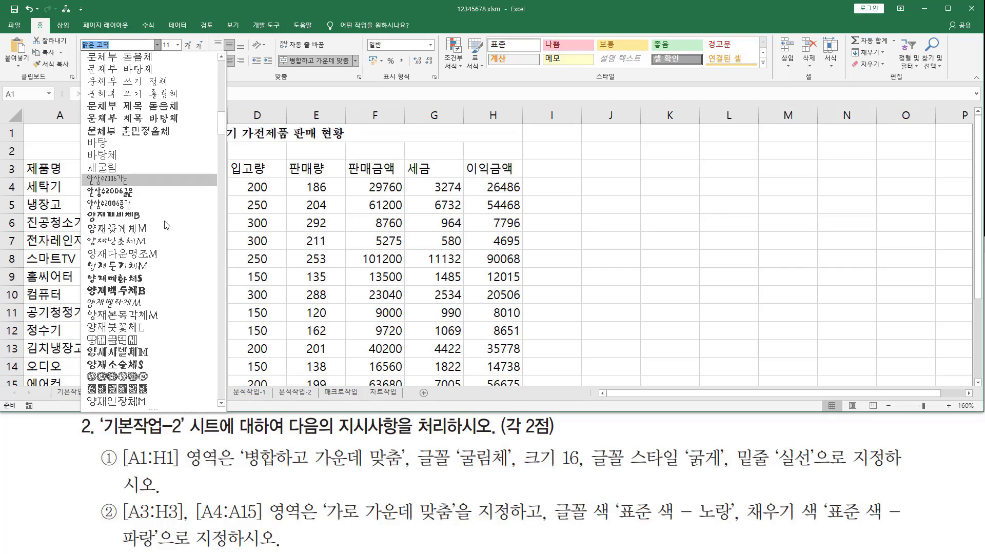
{"action": "scroll", "coordinate": [161, 192], "scroll_direction": "up", "scroll_amount": 15}
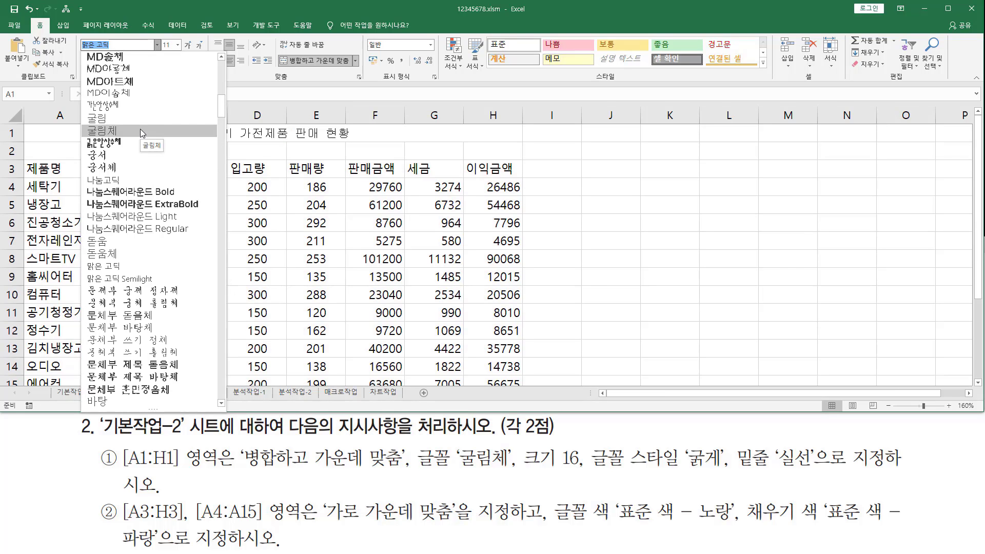
{"action": "left_click", "coordinate": [140, 128]}
{"action": "left_click", "coordinate": [178, 46]}
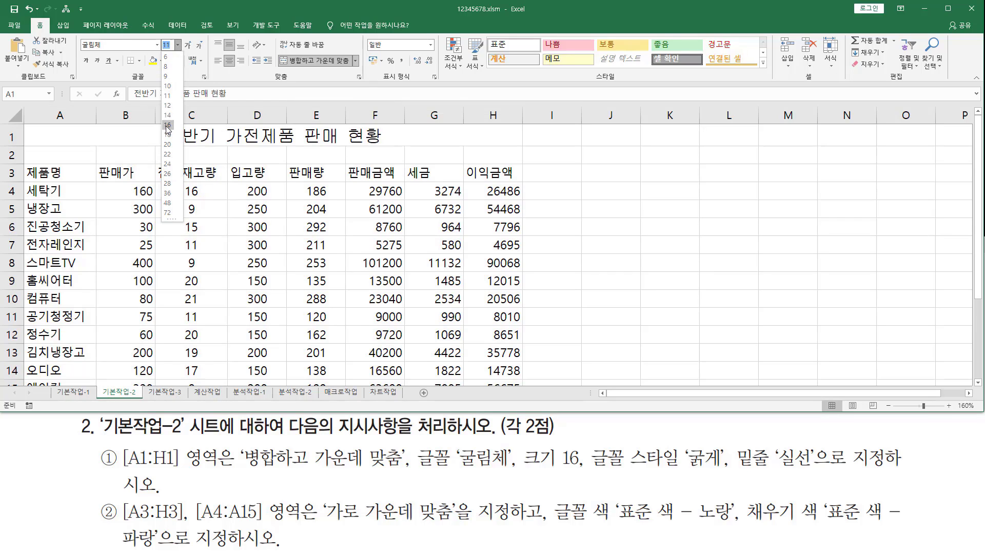
{"action": "left_click", "coordinate": [166, 125]}
- Make the title in A1:H1 bold and give it a single underline
{"action": "left_click", "coordinate": [86, 60]}
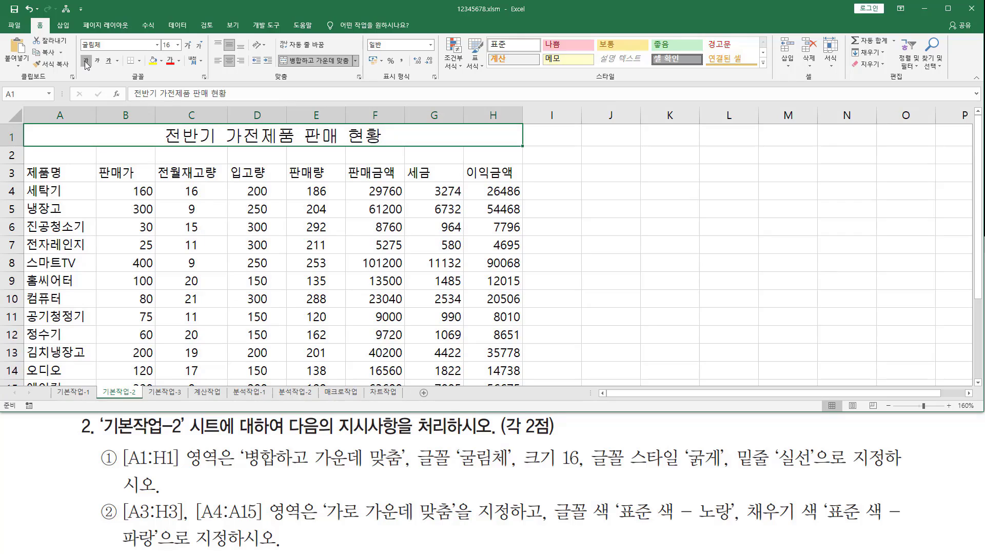
{"action": "left_click", "coordinate": [118, 61]}
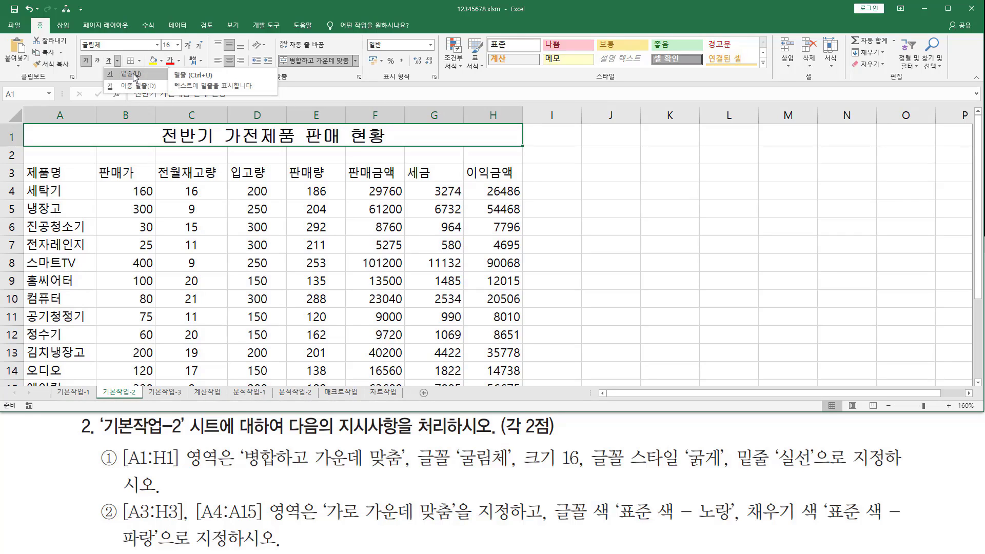
{"action": "left_click", "coordinate": [132, 75]}
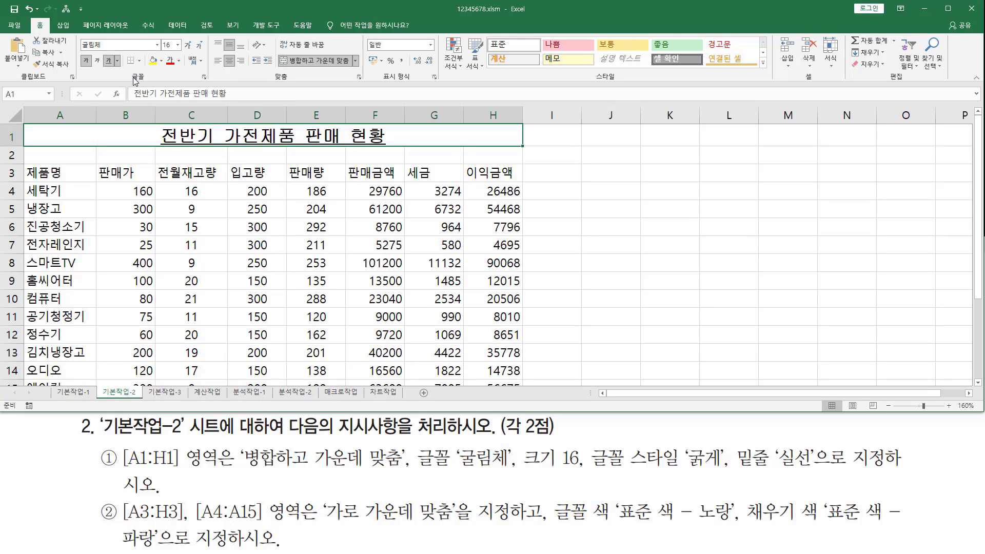
- Select the header row A3:H3 together with the product names in A4:A15
{"action": "left_click", "coordinate": [196, 177]}
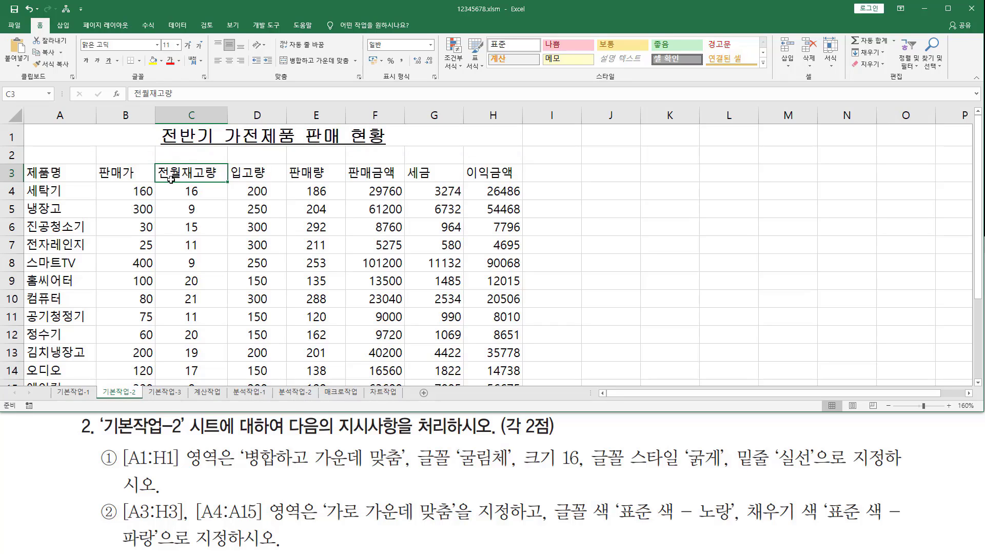
{"action": "left_click", "coordinate": [61, 174]}
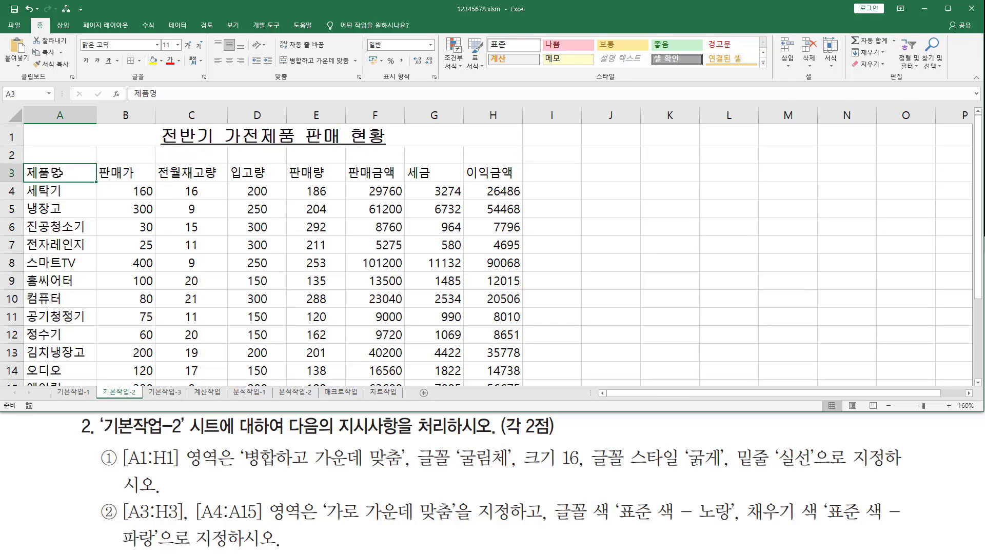
{"action": "left_click_drag", "start_coordinate": [54, 171], "coordinate": [494, 171]}
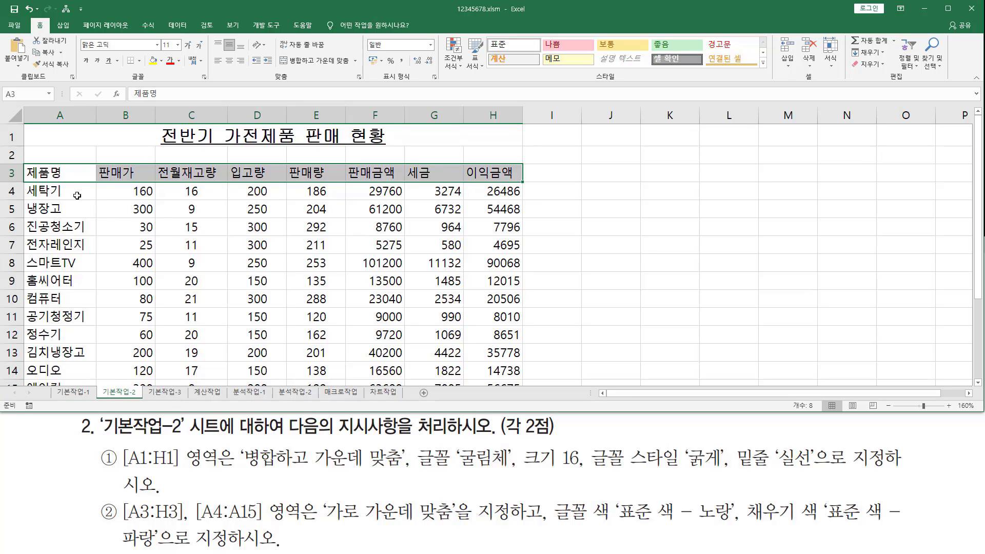
{"action": "scroll", "coordinate": [76, 196], "scroll_direction": "down", "scroll_amount": 2}
{"action": "scroll", "coordinate": [77, 195], "scroll_direction": "up", "scroll_amount": 2}
{"action": "left_click", "coordinate": [61, 192], "text": "ctrl"}
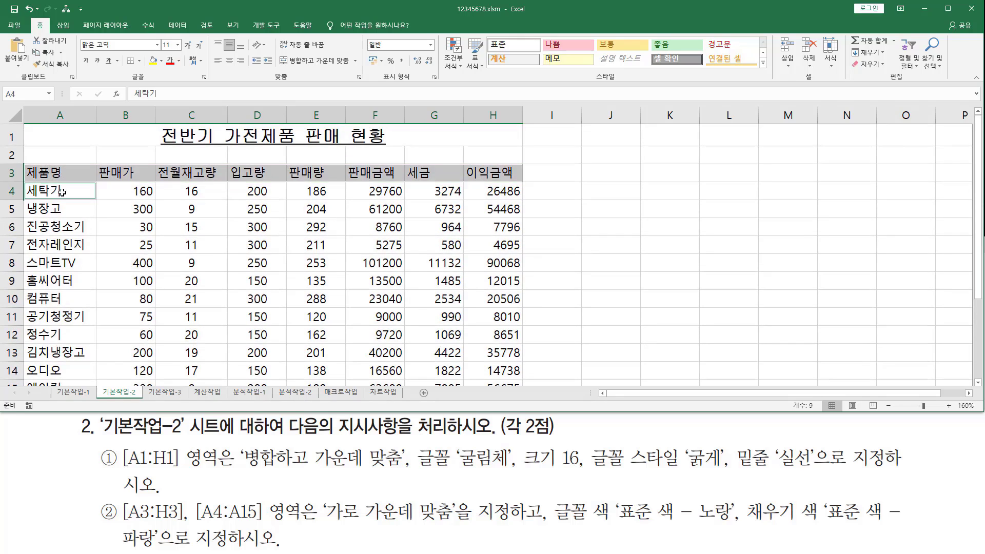
{"action": "left_click_drag", "start_coordinate": [61, 192], "coordinate": [96, 352]}
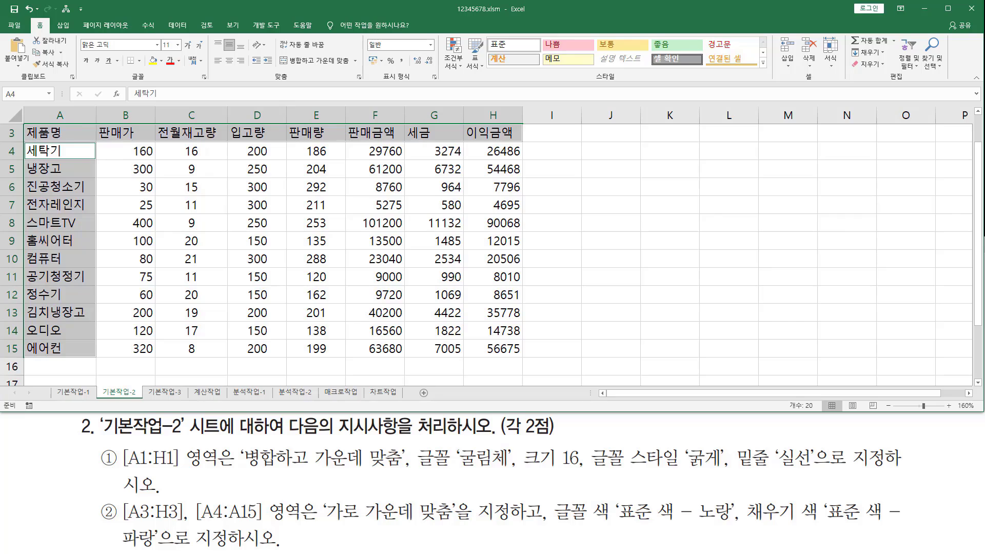
{"action": "key", "text": "ctrl+1"}
{"action": "key", "text": "Escape"}
{"action": "left_click_drag", "start_coordinate": [326, 525], "coordinate": [454, 524]}
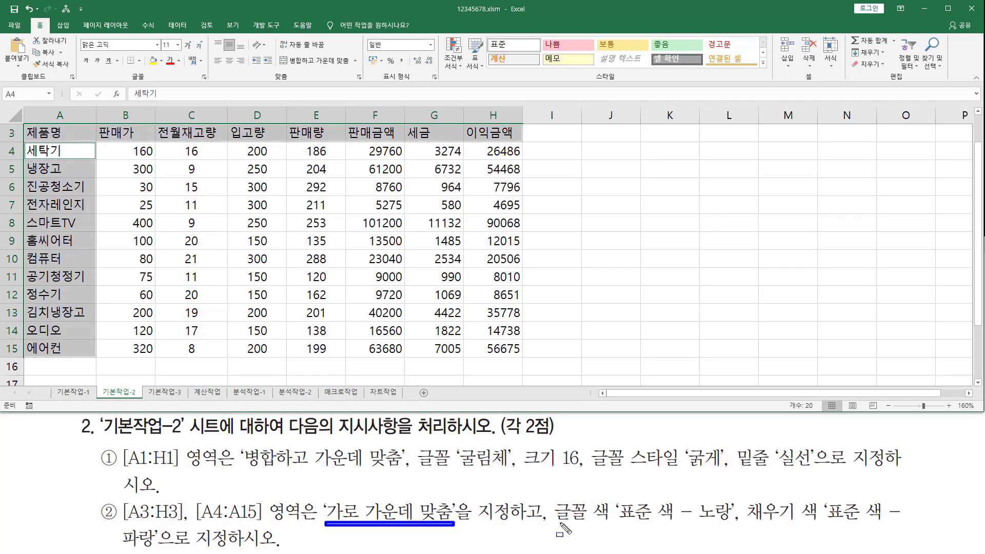
{"action": "left_click_drag", "start_coordinate": [556, 524], "coordinate": [898, 524]}
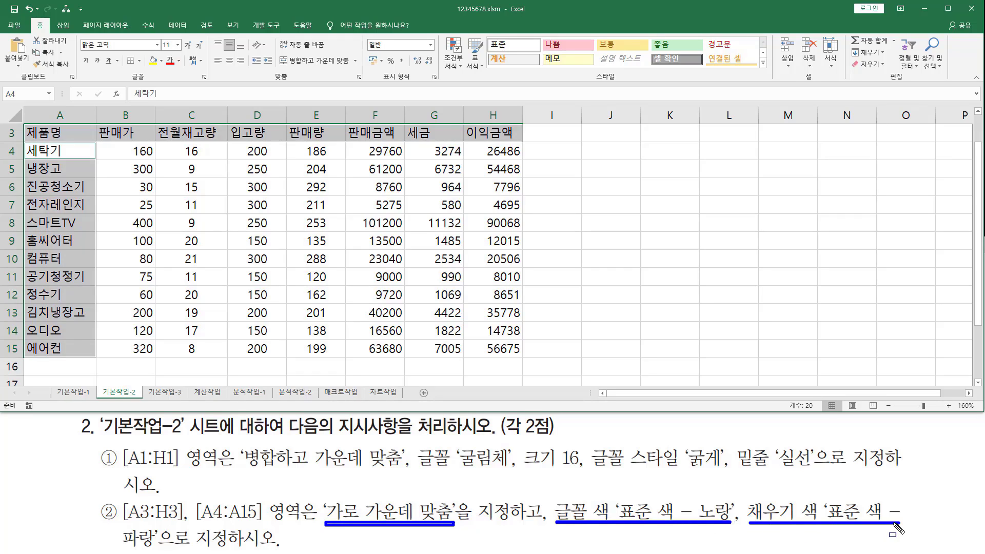
{"action": "left_click_drag", "start_coordinate": [119, 545], "coordinate": [152, 546]}
{"action": "mouse_move", "coordinate": [209, 54]}
{"action": "left_mouse_down"}
{"action": "mouse_move", "coordinate": [214, 67]}
{"action": "mouse_move", "coordinate": [259, 71]}
{"action": "mouse_move", "coordinate": [236, 67]}
{"action": "left_mouse_up"}
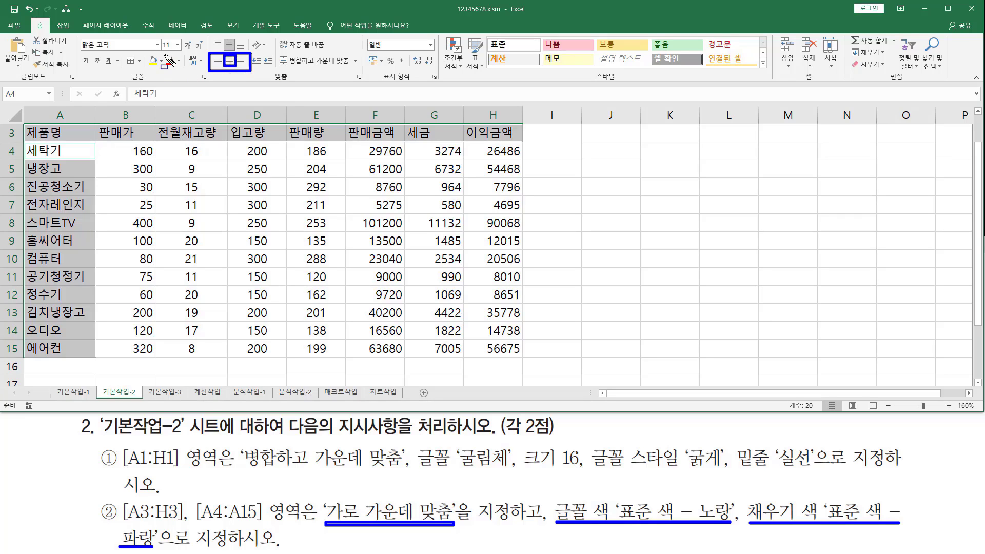
{"action": "mouse_move", "coordinate": [164, 52]}
{"action": "left_mouse_down"}
{"action": "mouse_move", "coordinate": [181, 70]}
{"action": "mouse_move", "coordinate": [151, 58]}
{"action": "mouse_move", "coordinate": [162, 69]}
{"action": "left_mouse_up"}
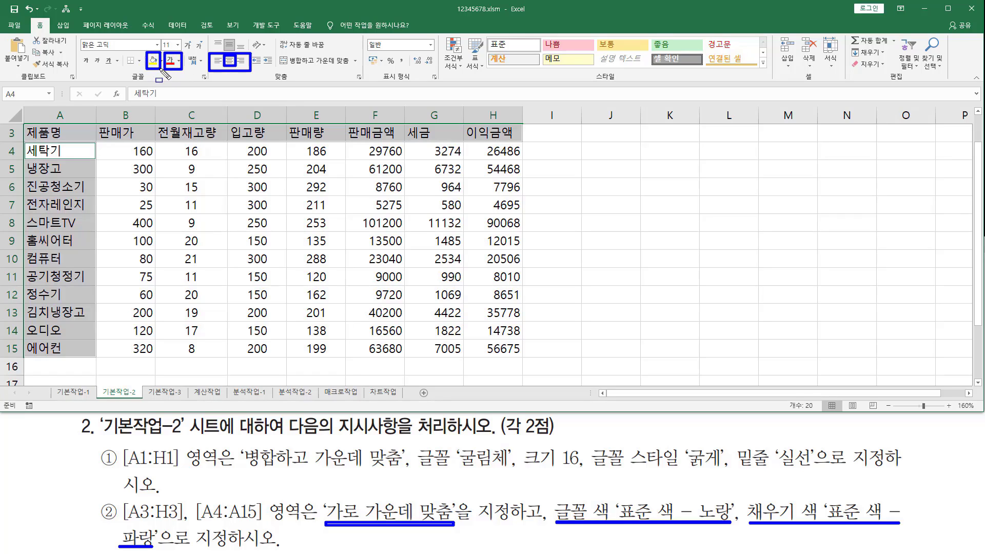
{"action": "key", "text": "Escape"}
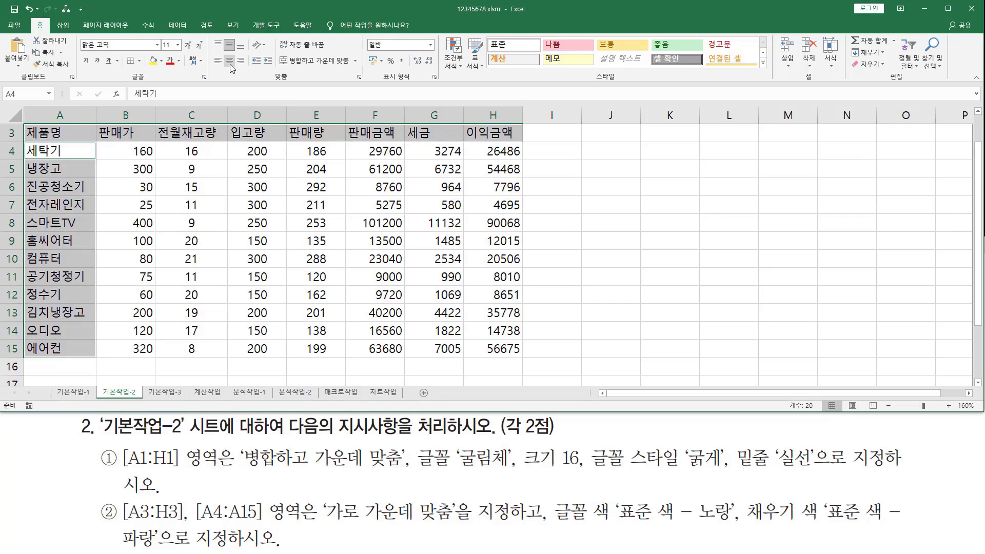
- Center the contents of A3:H3 and A4:A15 horizontally and set their font colour to standard yellow
{"action": "left_click", "coordinate": [230, 62]}
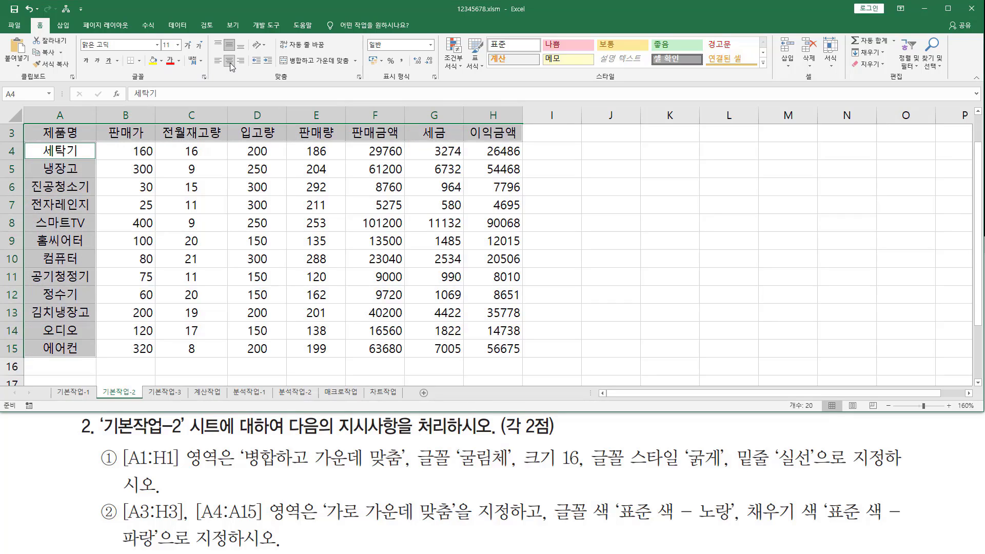
{"action": "left_click", "coordinate": [179, 62]}
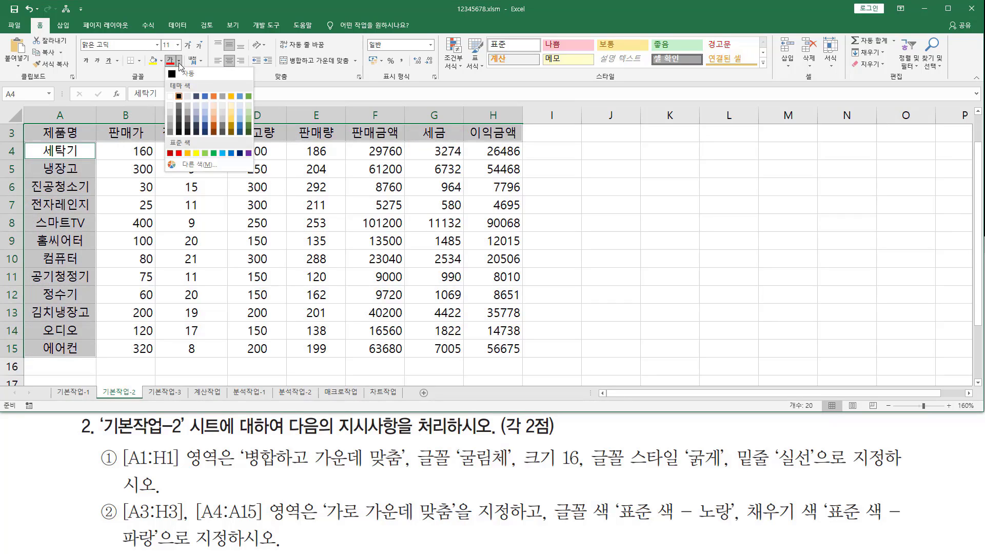
{"action": "left_click", "coordinate": [196, 154]}
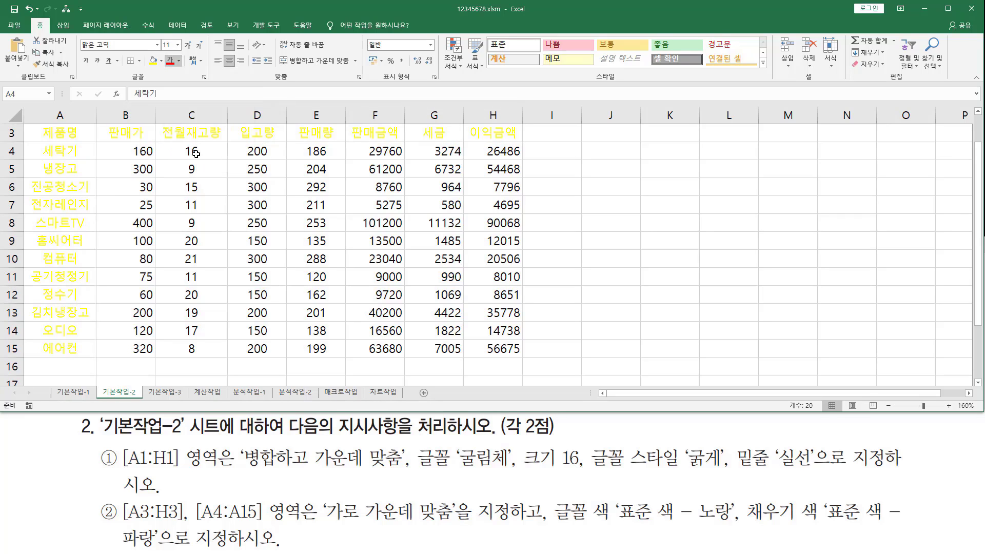
- Fill the headers in A3:H3 and the product names in A4:A15 with standard blue
{"action": "left_click", "coordinate": [162, 63]}
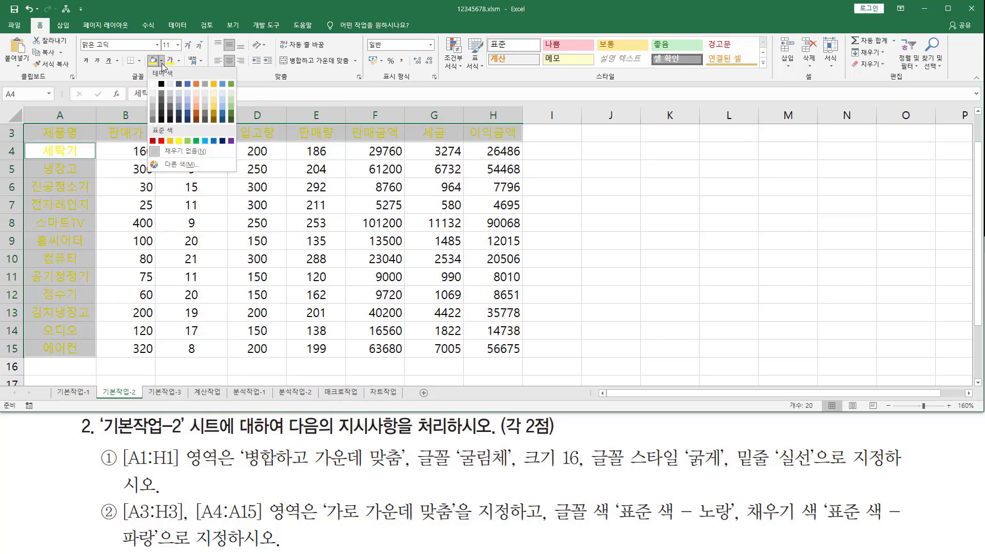
{"action": "left_click", "coordinate": [214, 141]}
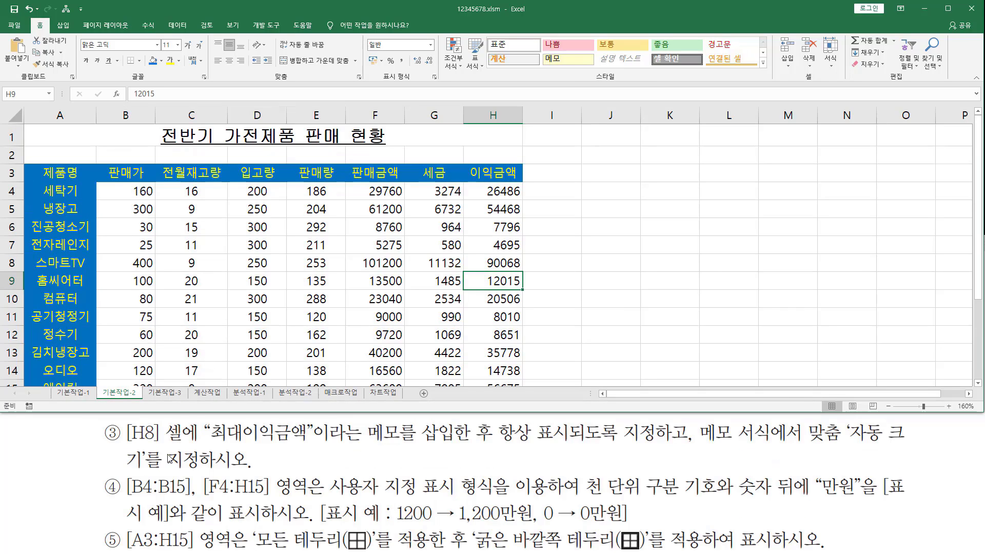
{"action": "mouse_move", "coordinate": [125, 442]}
{"action": "left_mouse_down"}
{"action": "mouse_move", "coordinate": [841, 448]}
{"action": "mouse_move", "coordinate": [904, 439]}
{"action": "left_mouse_up"}
{"action": "left_click_drag", "start_coordinate": [127, 467], "coordinate": [139, 468]}
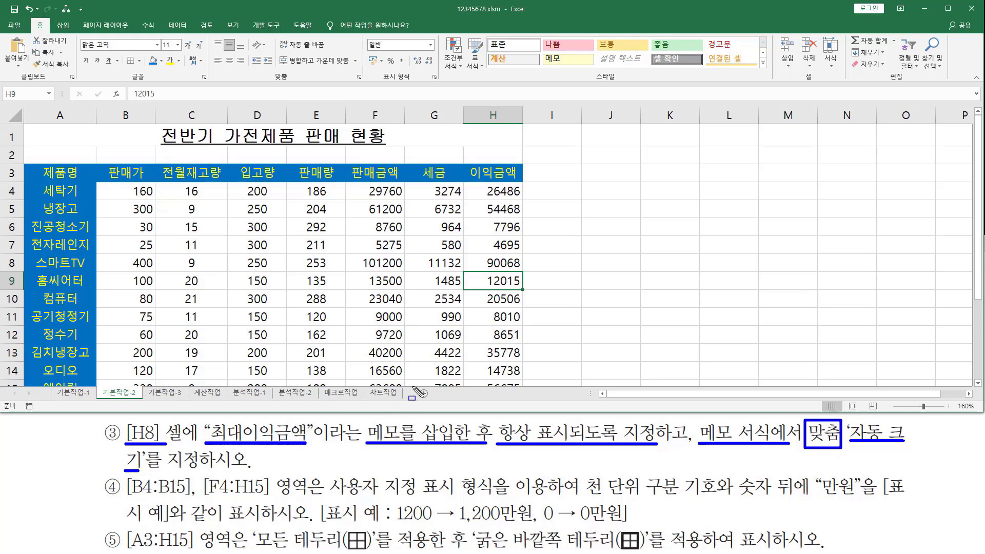
{"action": "key", "text": "Escape"}
- Insert a memo on cell H8 and replace its default author text with 최대이익금액
{"action": "left_click", "coordinate": [515, 267]}
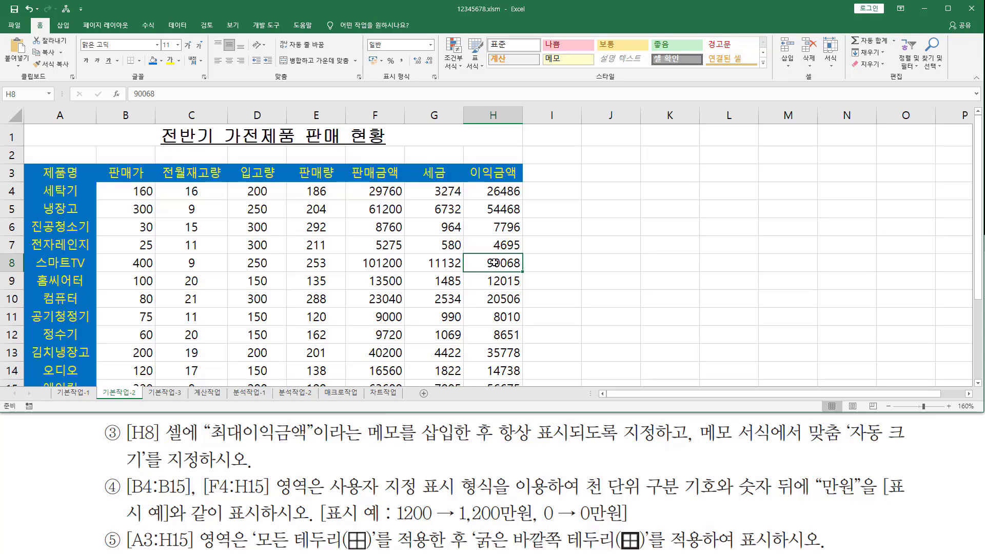
{"action": "key", "text": "ctrl+2"}
{"action": "left_click_drag", "start_coordinate": [473, 255], "coordinate": [520, 270]}
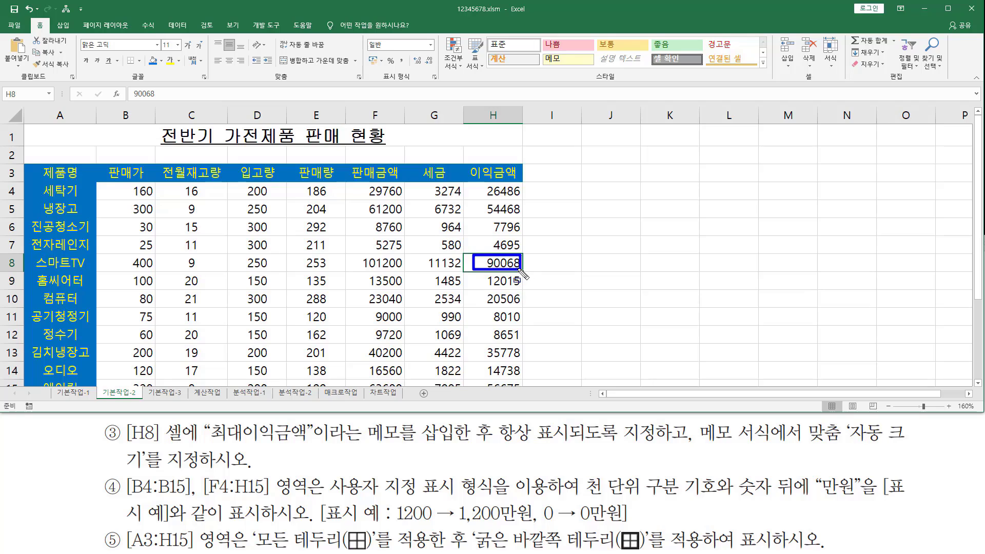
{"action": "key", "text": "Escape"}
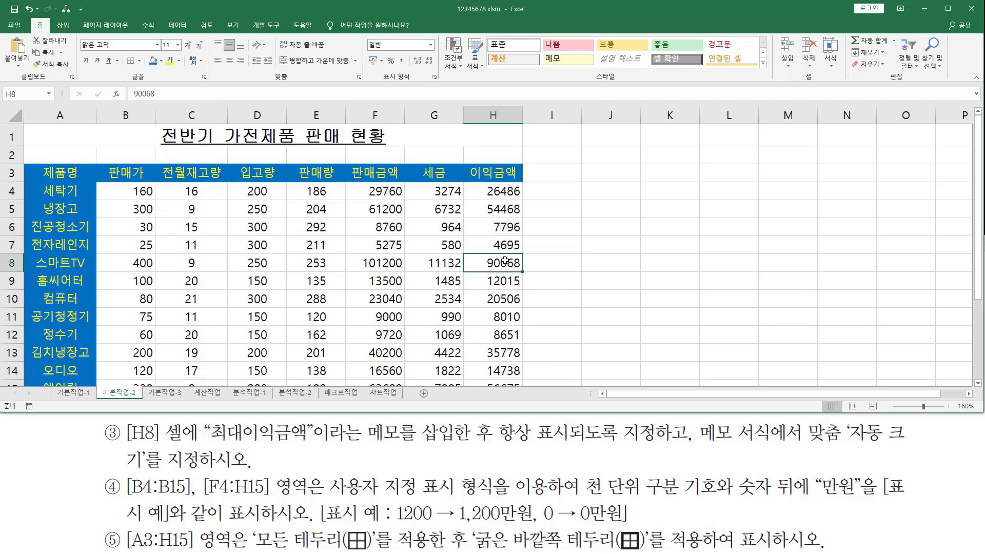
{"action": "right_click", "coordinate": [504, 260]}
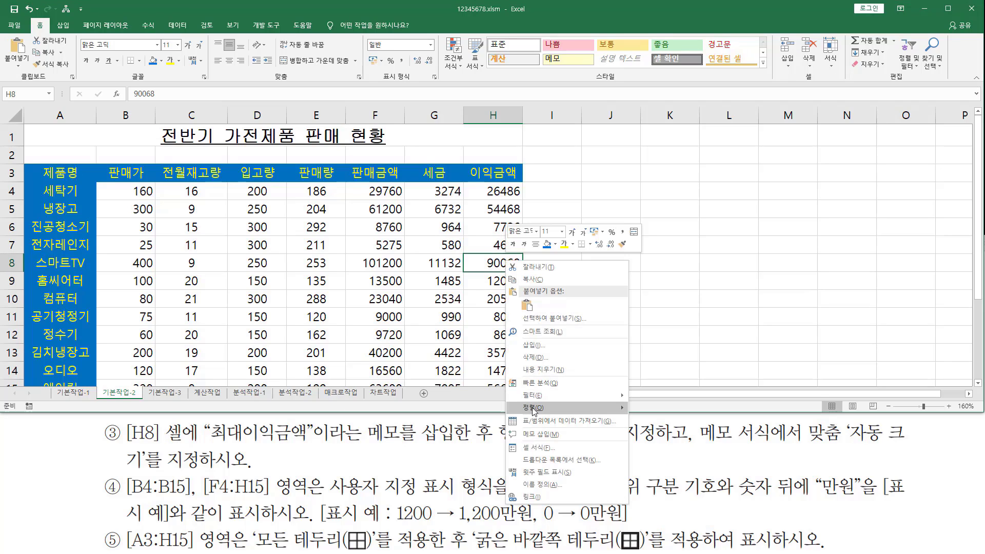
{"action": "left_click", "coordinate": [537, 434]}
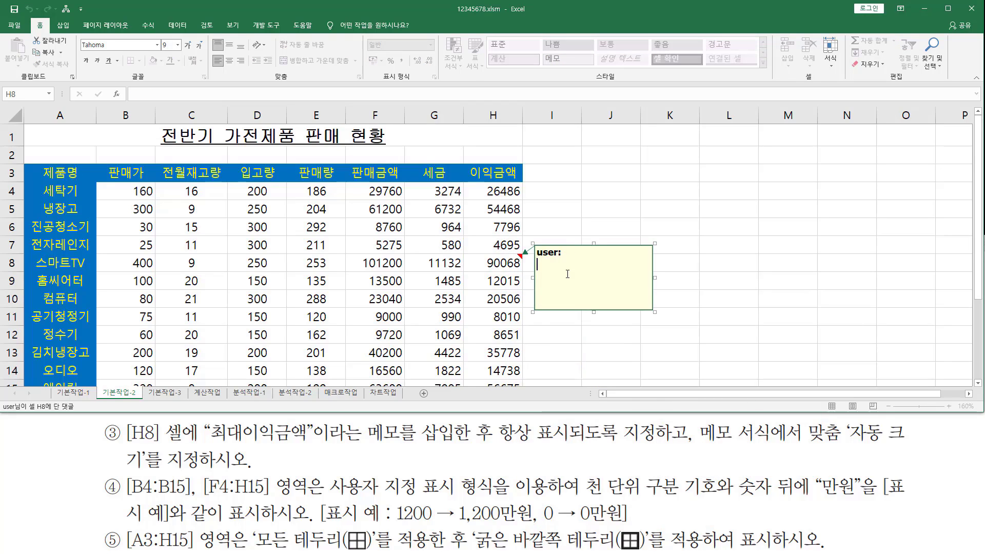
{"action": "key", "text": "BackSpace"}
{"action": "key", "text": "BackSpace"}
{"action": "key", "text": "BackSpace"}
{"action": "key", "text": "BackSpace"}
{"action": "key", "text": "BackSpace"}
{"action": "key", "text": "BackSpace"}
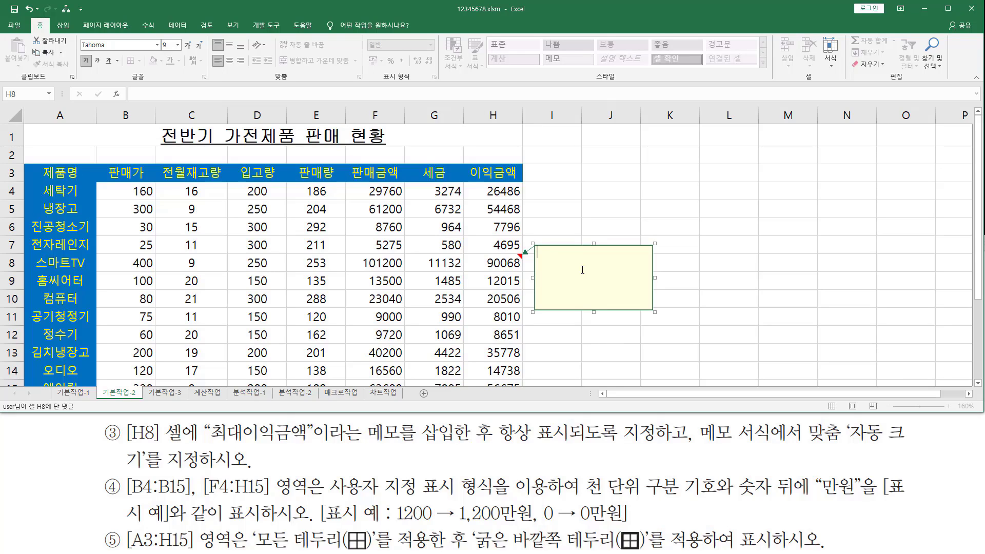
{"action": "type", "text": "최대이익금액"}
{"action": "left_click_drag", "start_coordinate": [707, 231], "coordinate": [812, 315]}
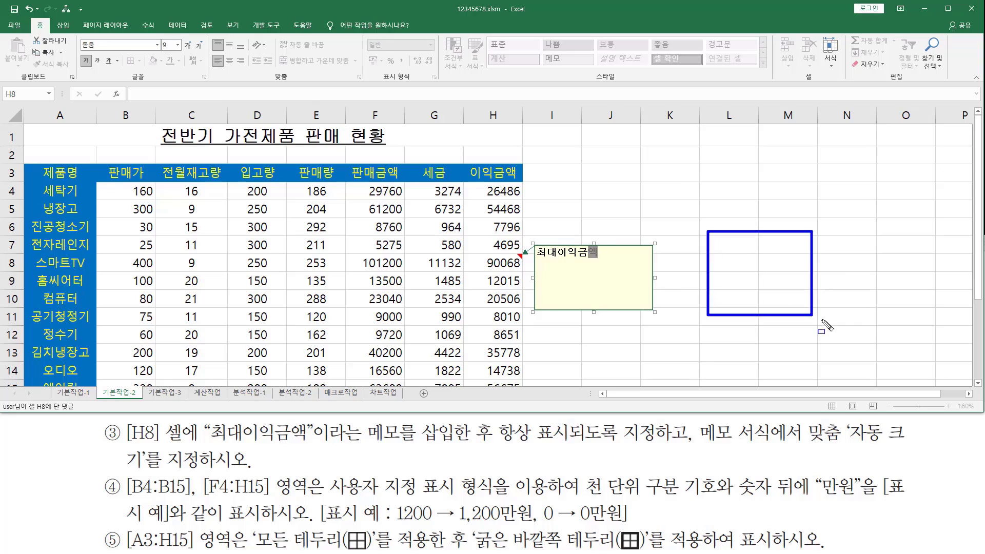
{"action": "left_click", "coordinate": [726, 281]}
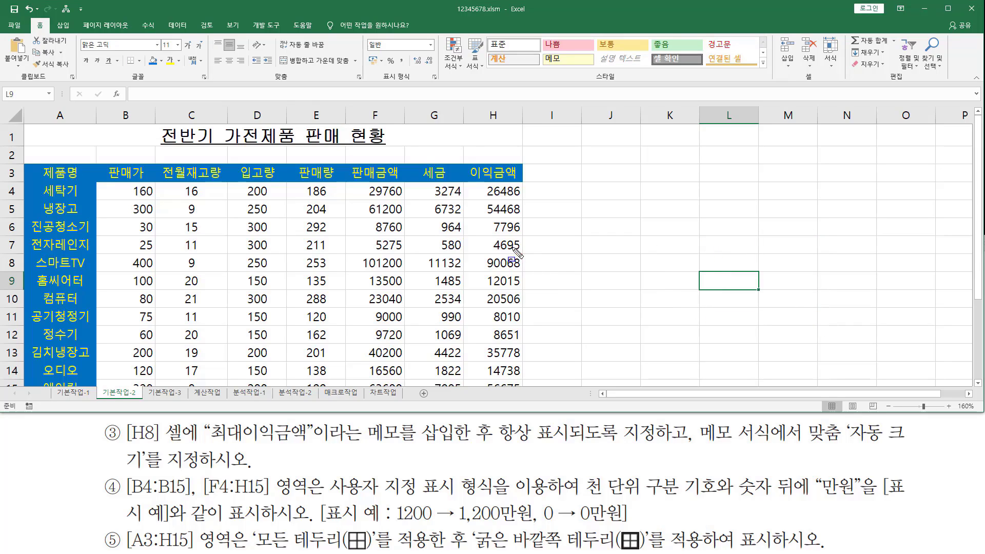
- Set the memo on cell H8 to be displayed at all times
{"action": "left_click_drag", "start_coordinate": [511, 247], "coordinate": [526, 261]}
{"action": "key", "text": "Escape"}
{"action": "left_click", "coordinate": [500, 261]}
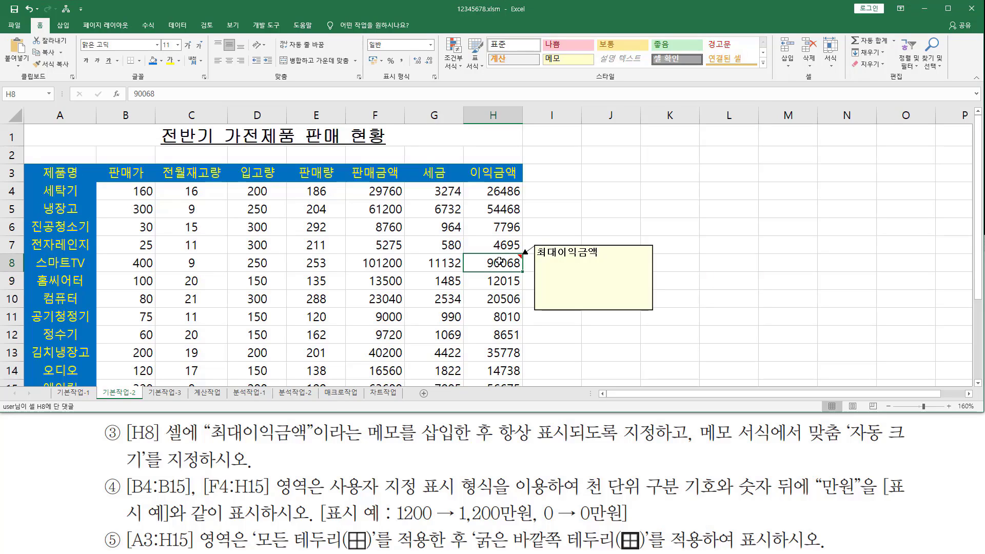
{"action": "right_click", "coordinate": [499, 261]}
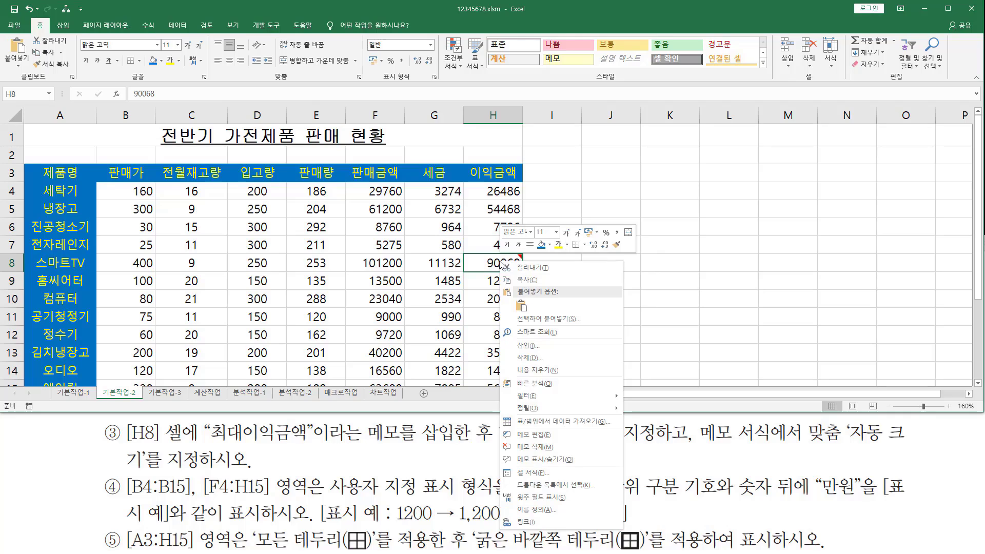
{"action": "left_click", "coordinate": [543, 460]}
{"action": "left_click", "coordinate": [653, 346]}
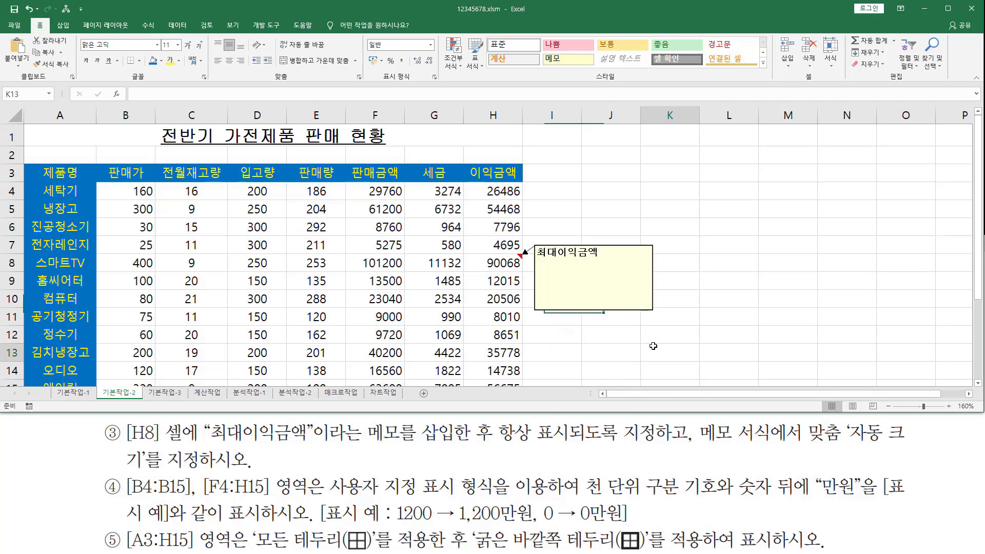
{"action": "left_click", "coordinate": [763, 269]}
{"action": "left_click", "coordinate": [754, 194]}
{"action": "left_click", "coordinate": [626, 170]}
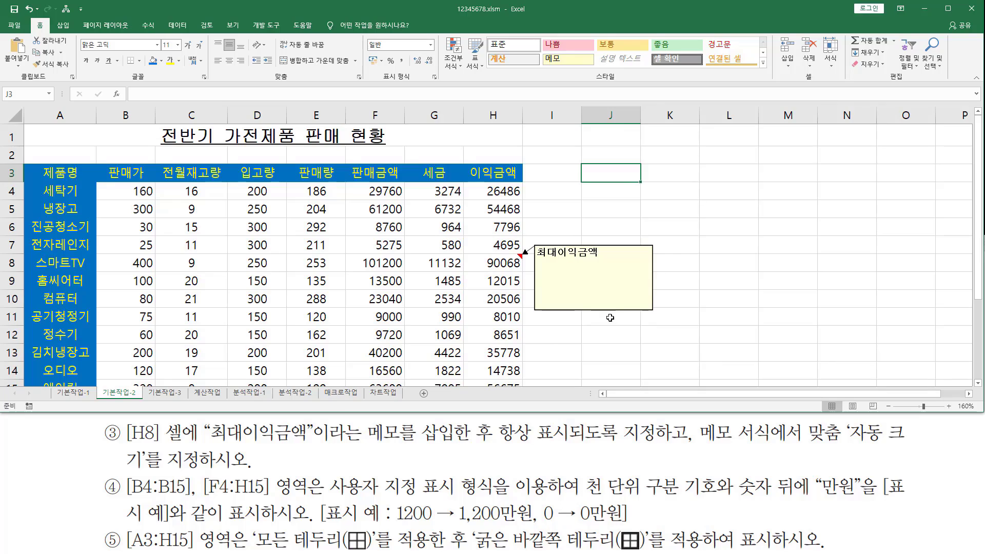
- Open the alignment (맞춤) settings in the format dialog of the memo attached to H8
{"action": "left_click", "coordinate": [600, 246]}
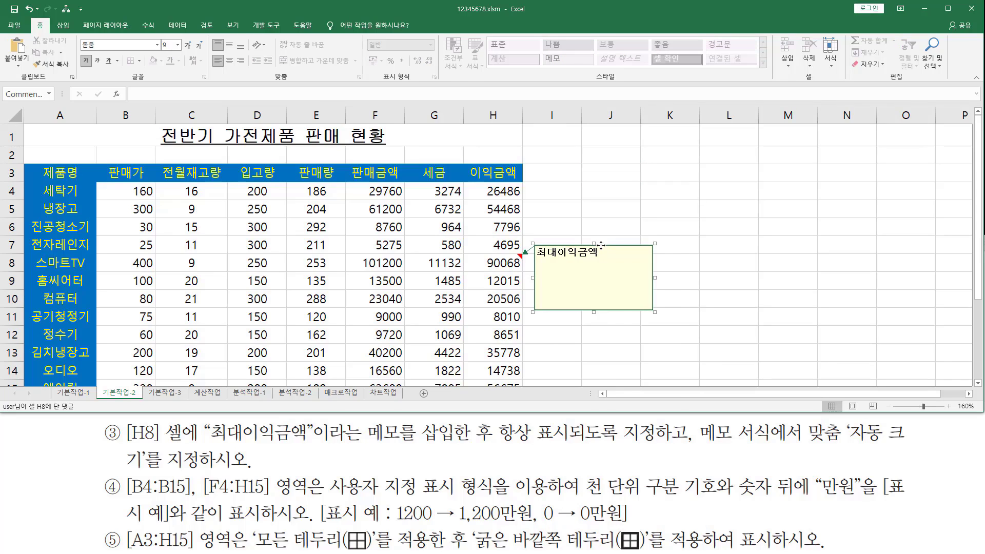
{"action": "right_click", "coordinate": [601, 247]}
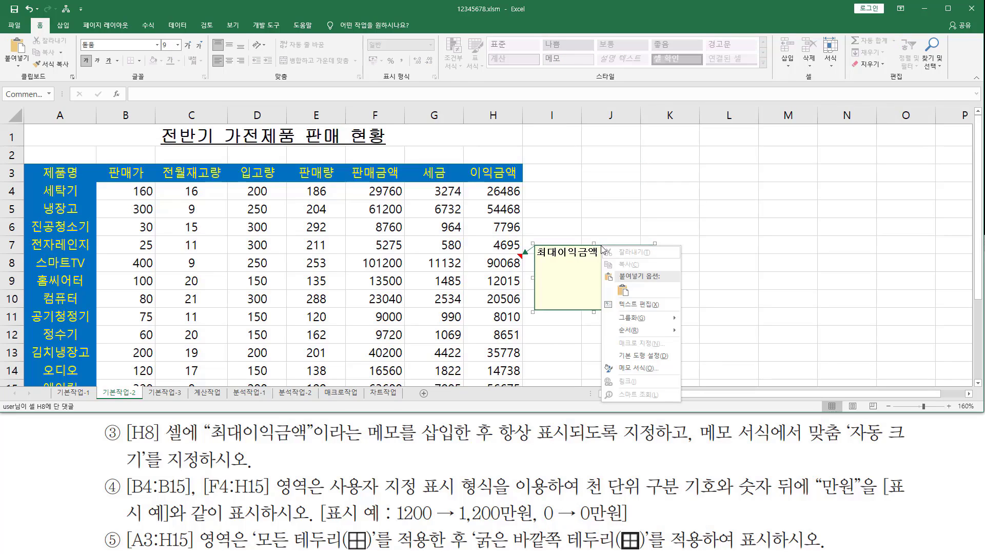
{"action": "left_click", "coordinate": [640, 369]}
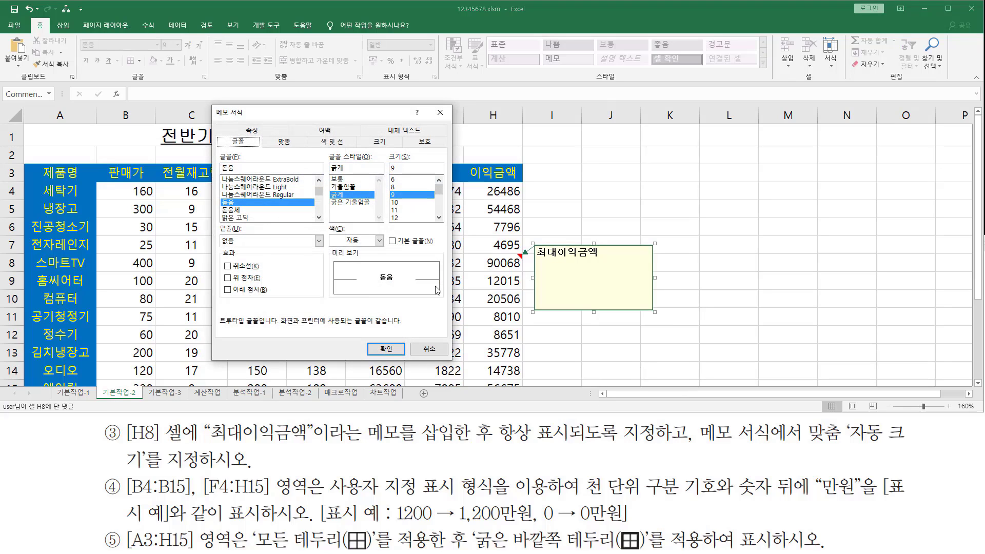
{"action": "left_click_drag", "start_coordinate": [270, 118], "coordinate": [305, 116]}
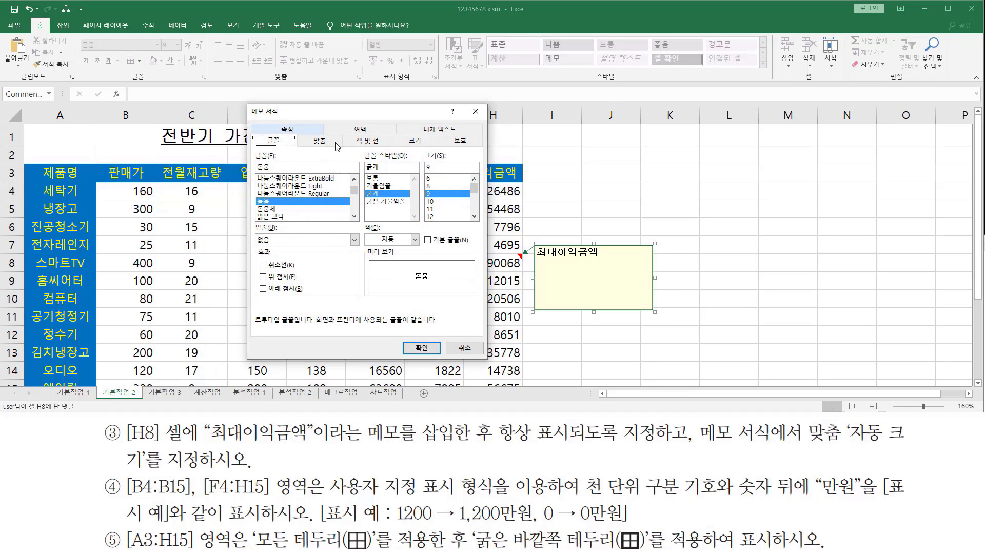
{"action": "left_click", "coordinate": [318, 142]}
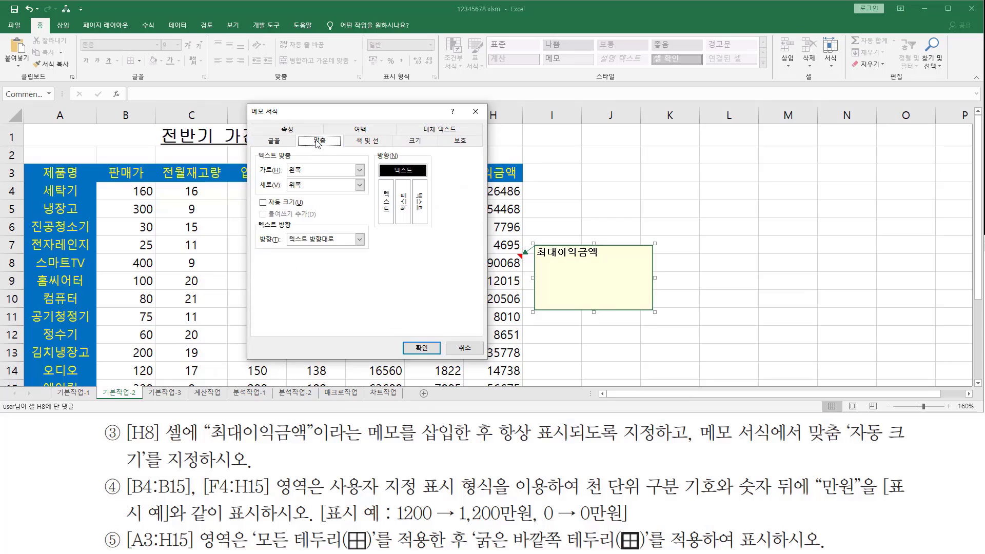
{"action": "left_click_drag", "start_coordinate": [699, 443], "coordinate": [894, 445]}
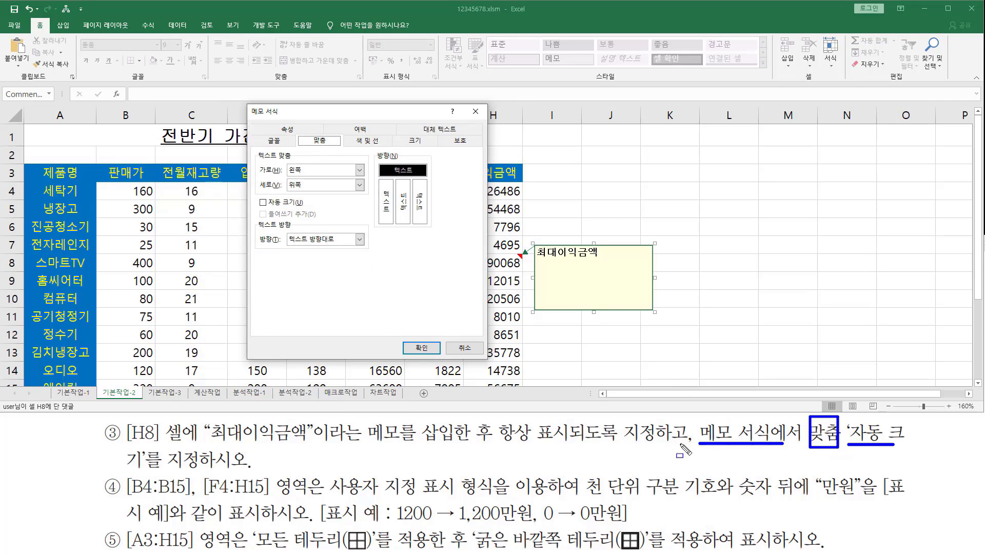
{"action": "left_click_drag", "start_coordinate": [121, 469], "coordinate": [138, 468]}
{"action": "mouse_move", "coordinate": [251, 118]}
{"action": "left_mouse_down"}
{"action": "mouse_move", "coordinate": [289, 117]}
{"action": "mouse_move", "coordinate": [336, 146]}
{"action": "left_mouse_up"}
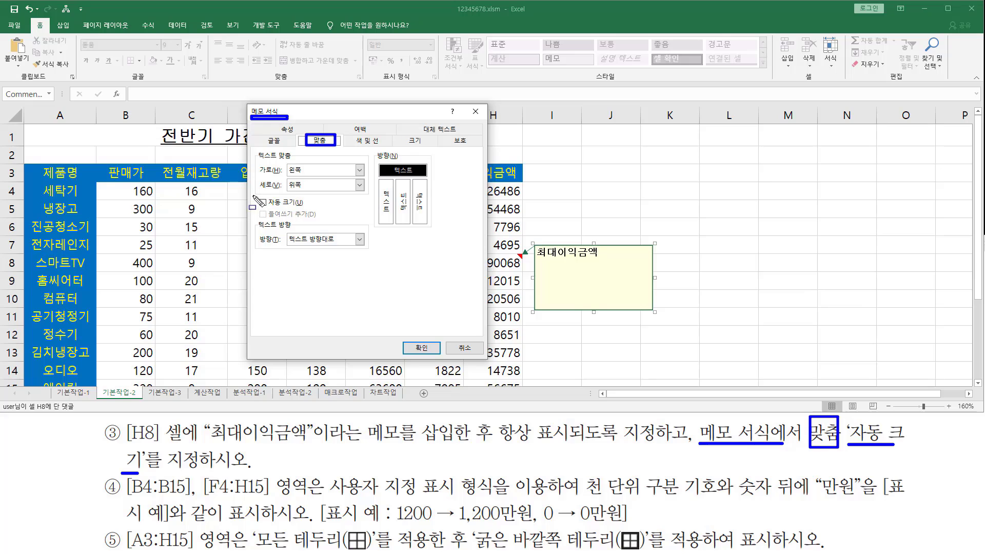
- Turn on automatic sizing (자동 크기) for the memo attached to H8 and apply the setting
{"action": "left_click_drag", "start_coordinate": [256, 195], "coordinate": [306, 207]}
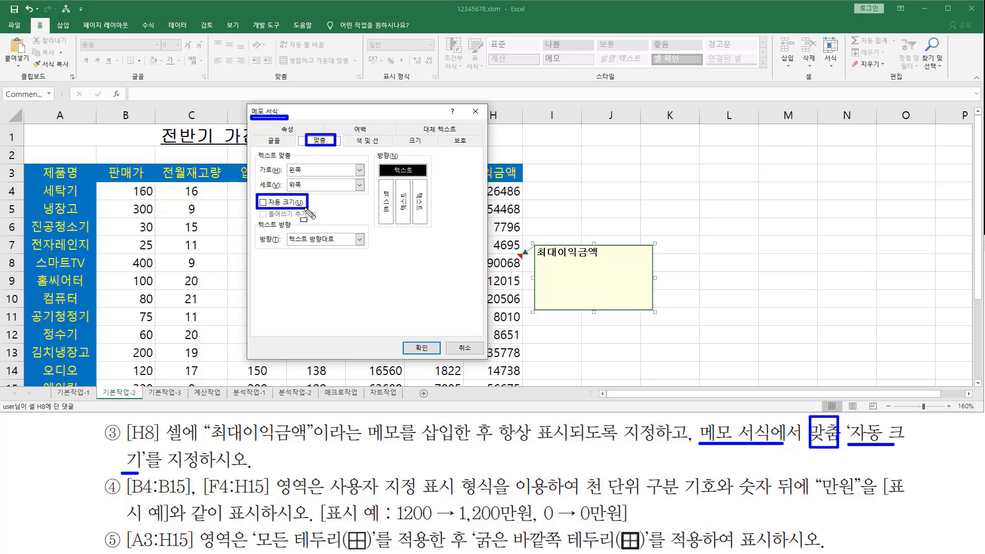
{"action": "key", "text": "Escape"}
{"action": "left_click", "coordinate": [264, 207]}
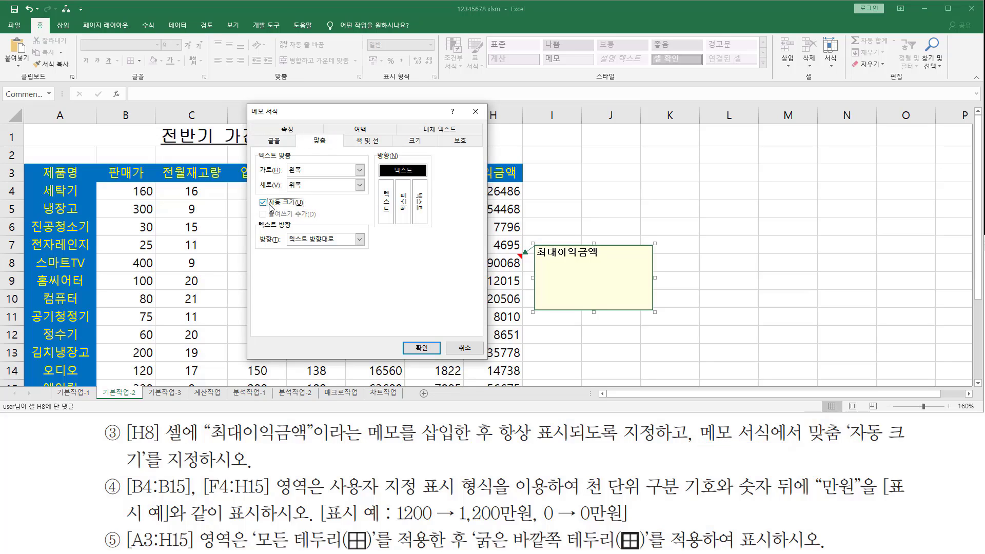
{"action": "left_click", "coordinate": [421, 349]}
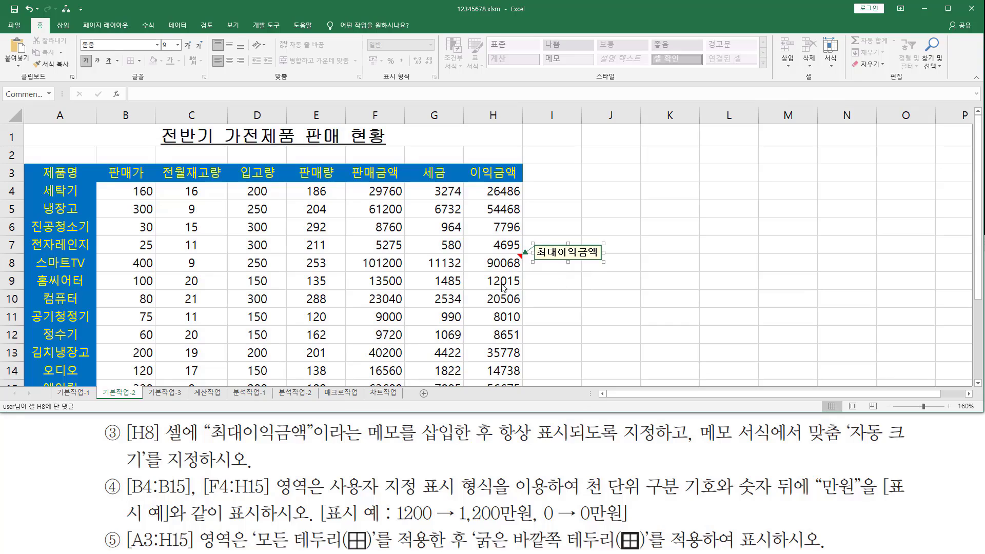
{"action": "left_click", "coordinate": [670, 334]}
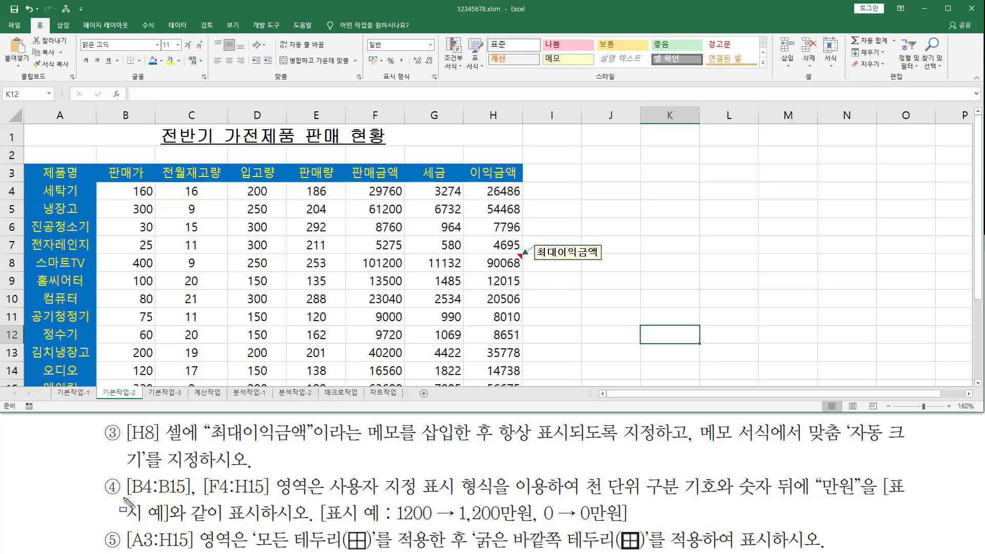
- Examine the instructions for the custom number format required in B4:B15 and F4:H15, including the display examples
{"action": "left_click_drag", "start_coordinate": [123, 497], "coordinate": [190, 497]}
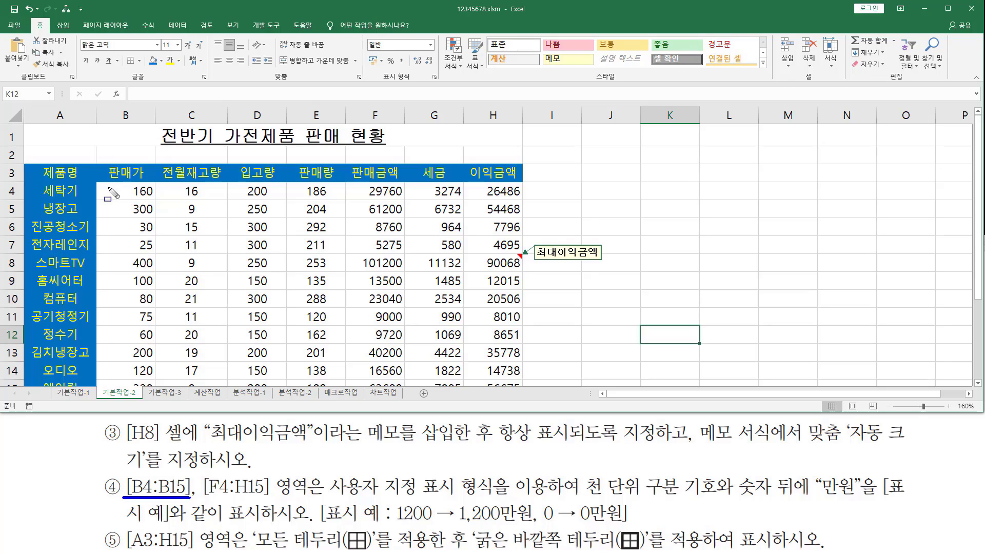
{"action": "left_click_drag", "start_coordinate": [126, 185], "coordinate": [150, 395]}
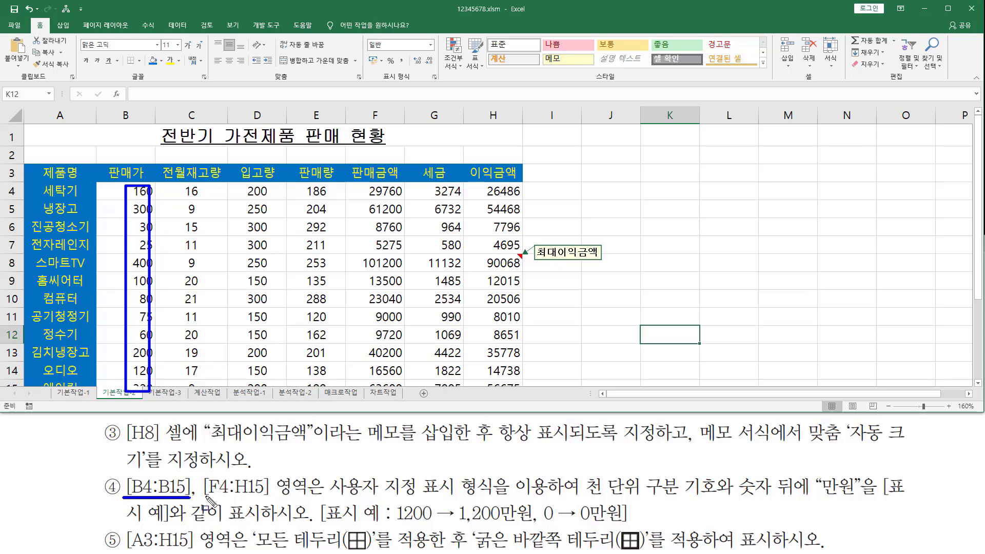
{"action": "left_click_drag", "start_coordinate": [203, 498], "coordinate": [271, 496]}
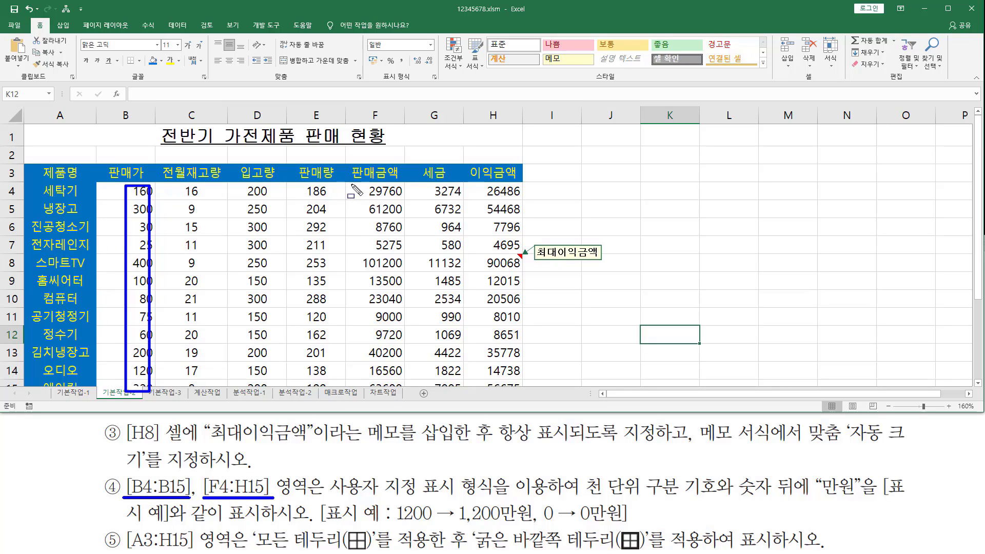
{"action": "mouse_move", "coordinate": [352, 185]}
{"action": "left_mouse_down"}
{"action": "mouse_move", "coordinate": [454, 353]}
{"action": "mouse_move", "coordinate": [518, 389]}
{"action": "left_mouse_up"}
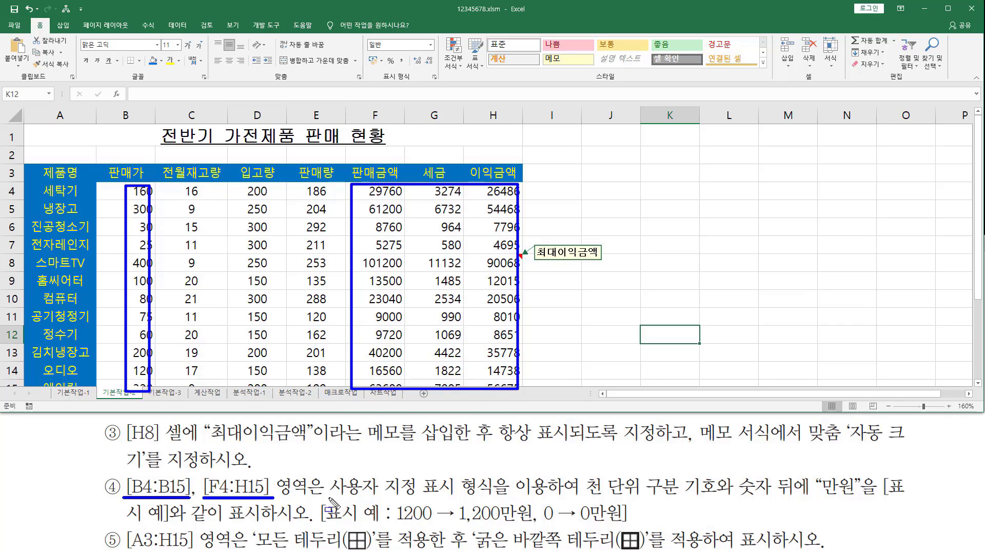
{"action": "mouse_move", "coordinate": [331, 497]}
{"action": "left_mouse_down"}
{"action": "mouse_move", "coordinate": [504, 498]}
{"action": "mouse_move", "coordinate": [496, 471]}
{"action": "left_mouse_up"}
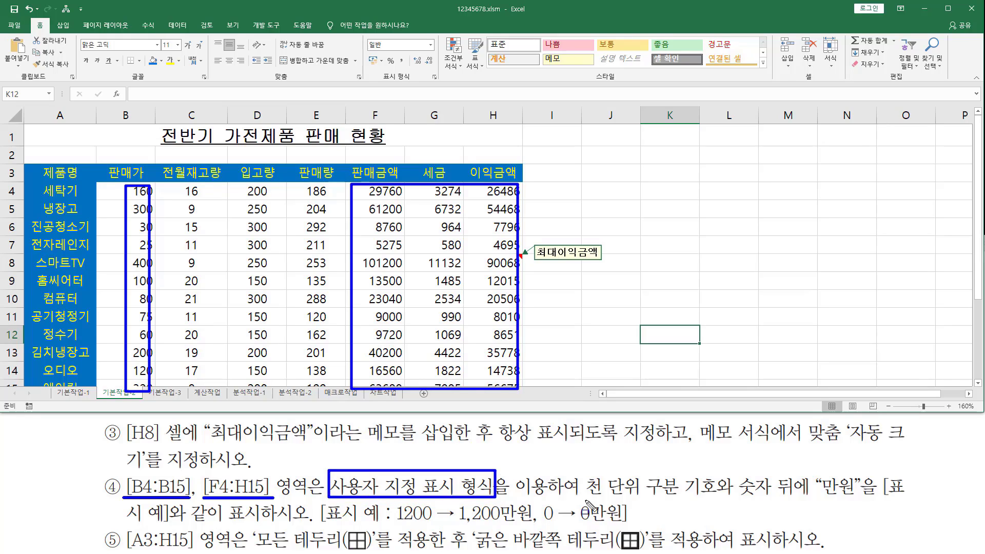
{"action": "left_click_drag", "start_coordinate": [578, 500], "coordinate": [721, 501]}
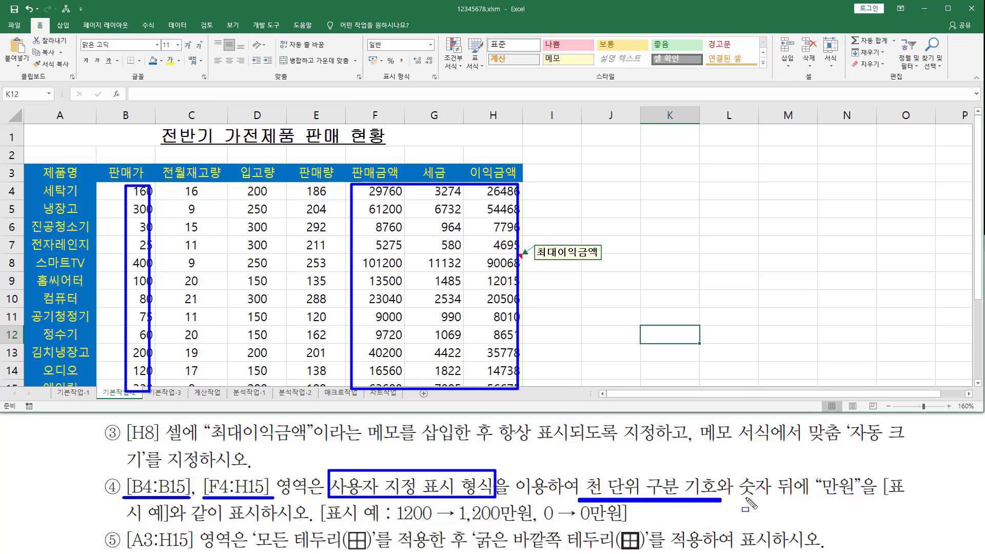
{"action": "left_click_drag", "start_coordinate": [816, 499], "coordinate": [860, 497]}
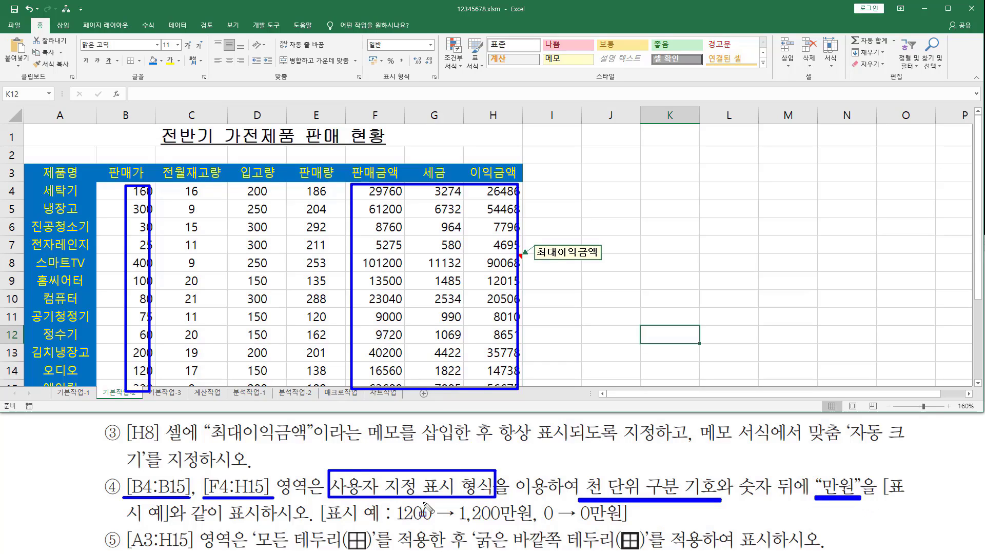
{"action": "left_click_drag", "start_coordinate": [398, 523], "coordinate": [531, 522]}
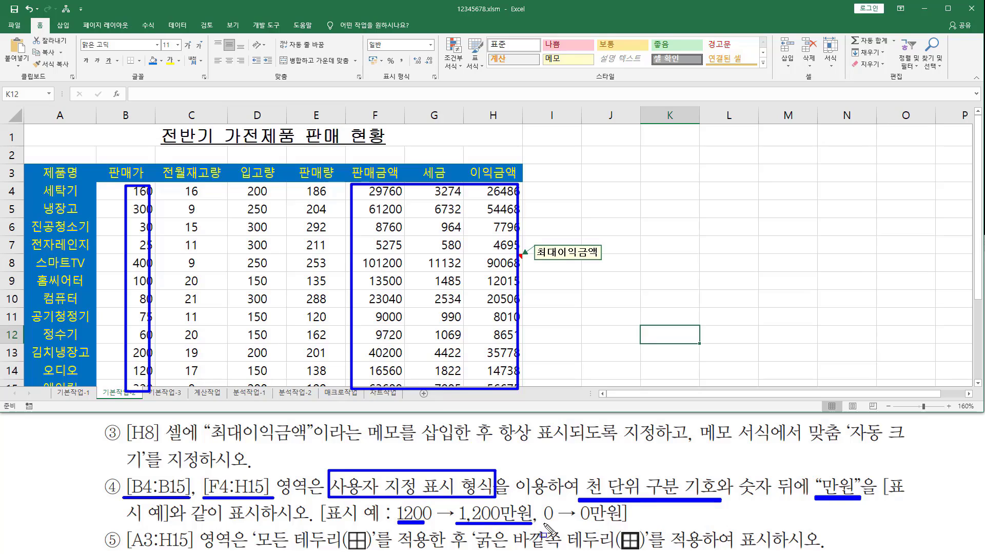
{"action": "left_click_drag", "start_coordinate": [542, 522], "coordinate": [627, 522]}
{"action": "key", "text": "Escape"}
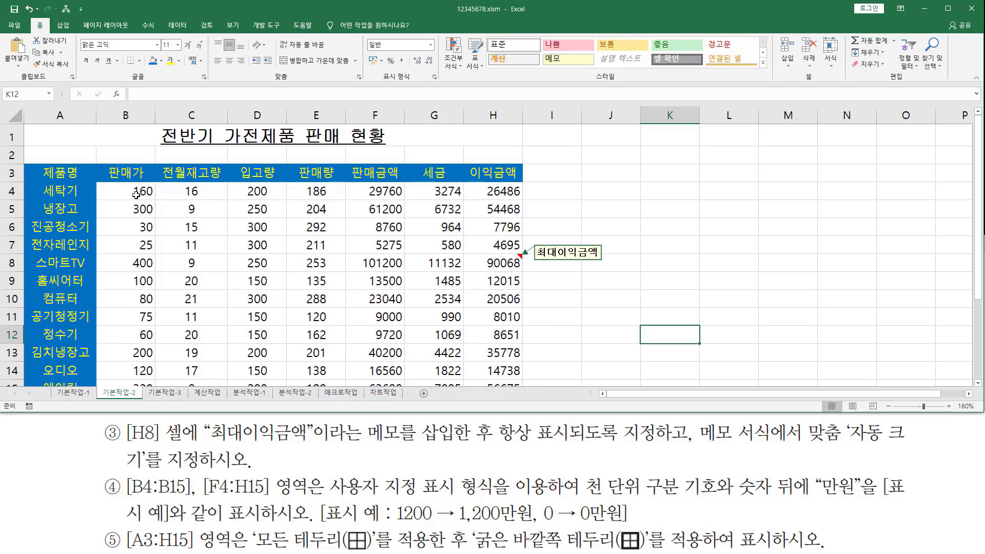
- Select B4:B15 and F4:H15 together and open the custom (사용자 지정) number format settings for them
{"action": "left_click_drag", "start_coordinate": [136, 192], "coordinate": [138, 379]}
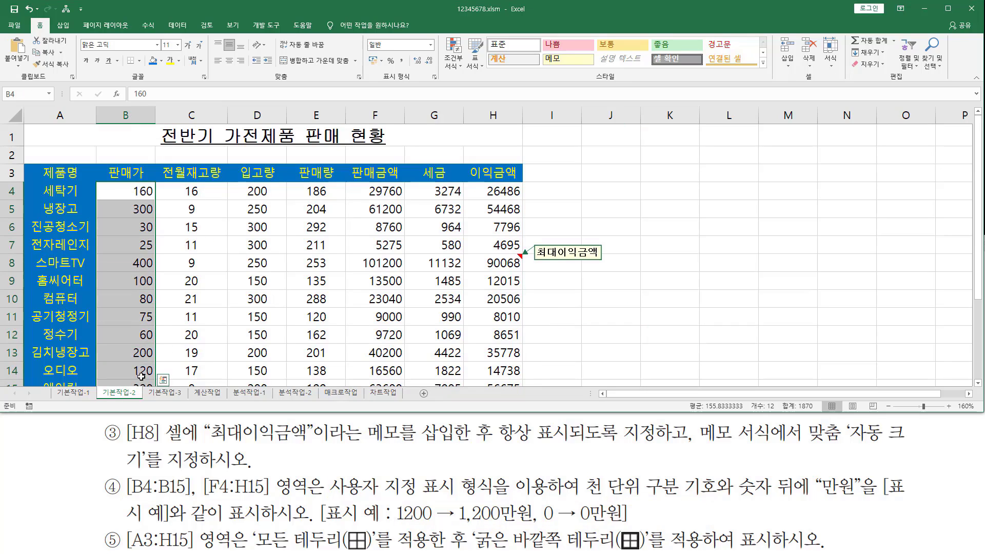
{"action": "left_click", "coordinate": [366, 190], "text": "ctrl"}
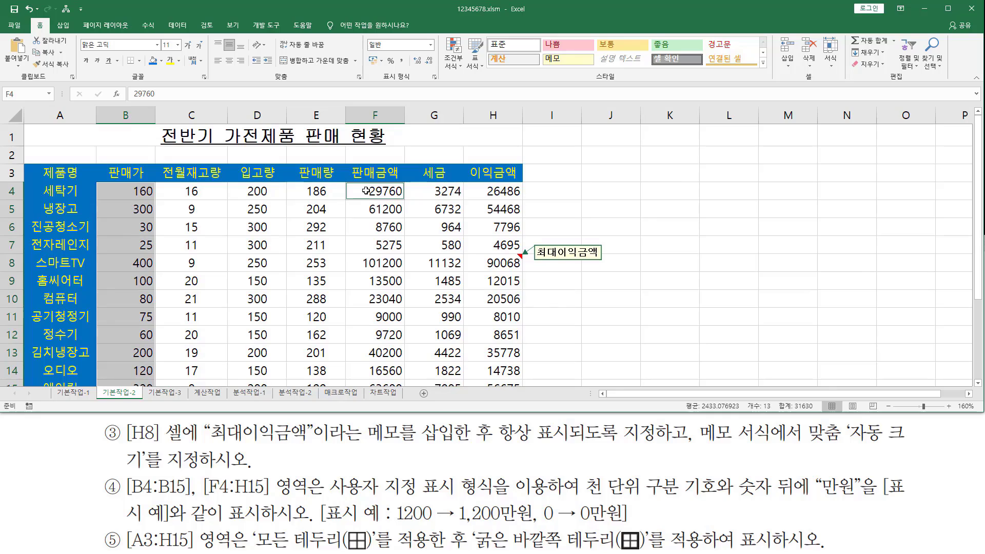
{"action": "left_click_drag", "start_coordinate": [366, 191], "coordinate": [493, 382]}
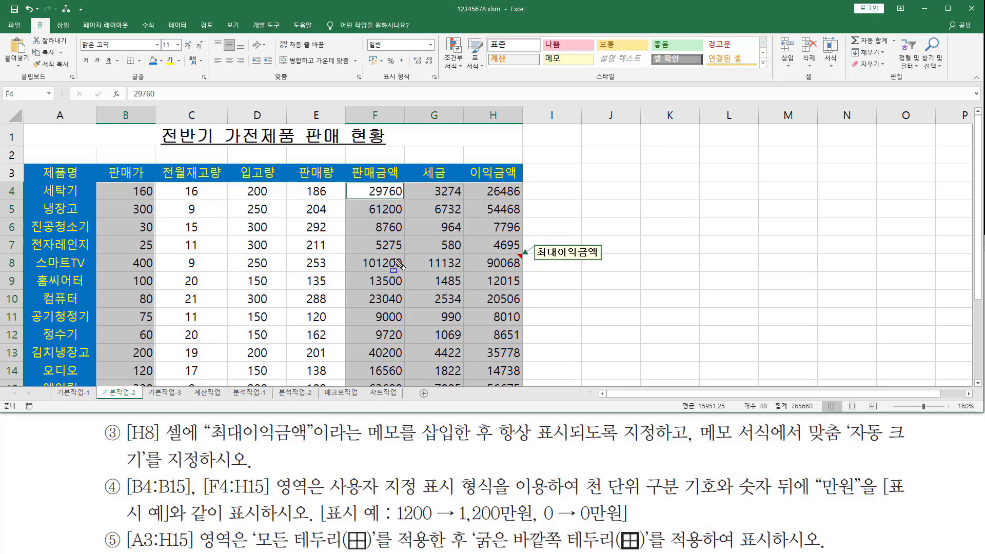
{"action": "key", "text": "ctrl+1"}
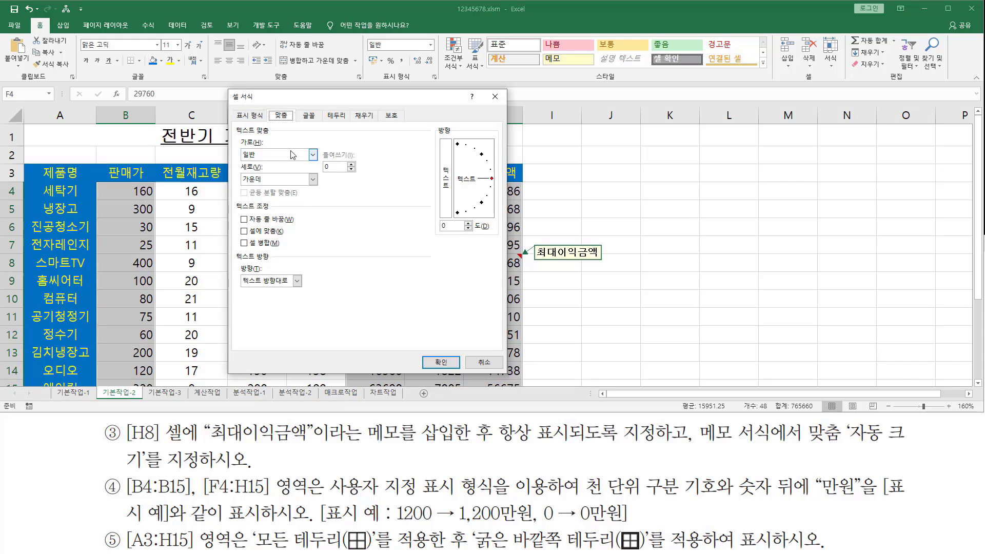
{"action": "left_click", "coordinate": [258, 119]}
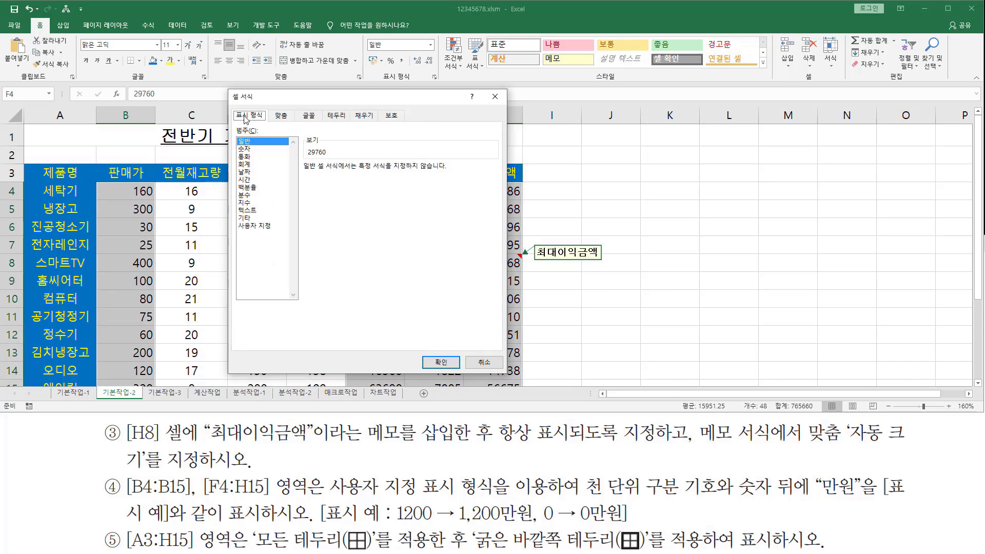
{"action": "left_click", "coordinate": [255, 225]}
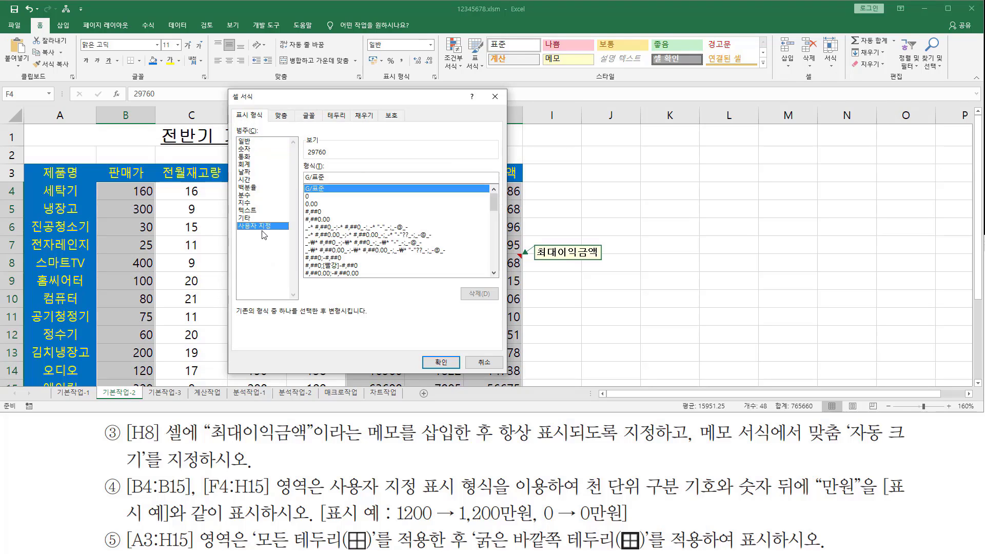
{"action": "mouse_move", "coordinate": [326, 495]}
{"action": "left_mouse_down"}
{"action": "mouse_move", "coordinate": [415, 495]}
{"action": "mouse_move", "coordinate": [422, 467]}
{"action": "mouse_move", "coordinate": [497, 499]}
{"action": "left_mouse_up"}
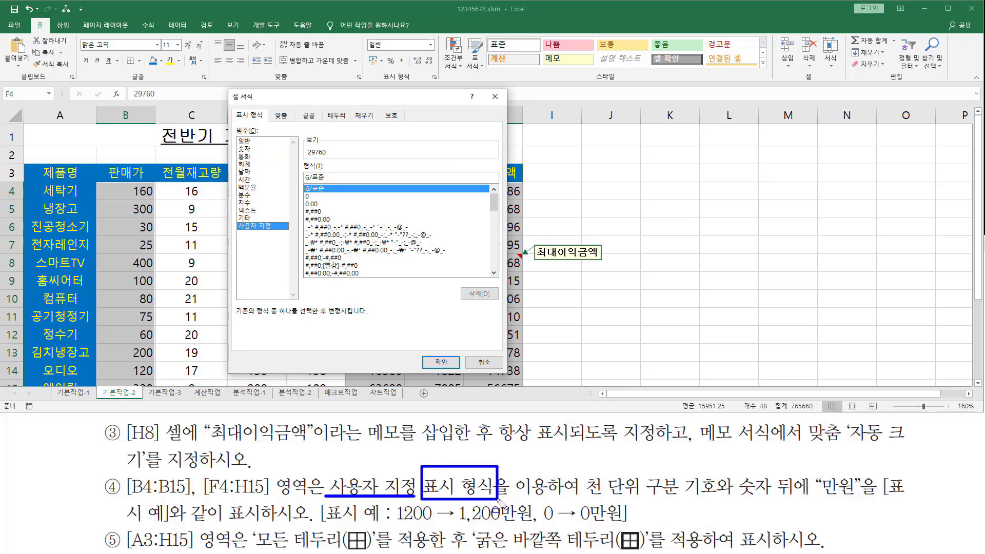
{"action": "mouse_move", "coordinate": [234, 123]}
{"action": "left_mouse_down"}
{"action": "mouse_move", "coordinate": [235, 109]}
{"action": "mouse_move", "coordinate": [270, 122]}
{"action": "left_mouse_up"}
{"action": "left_click_drag", "start_coordinate": [234, 235], "coordinate": [269, 235]}
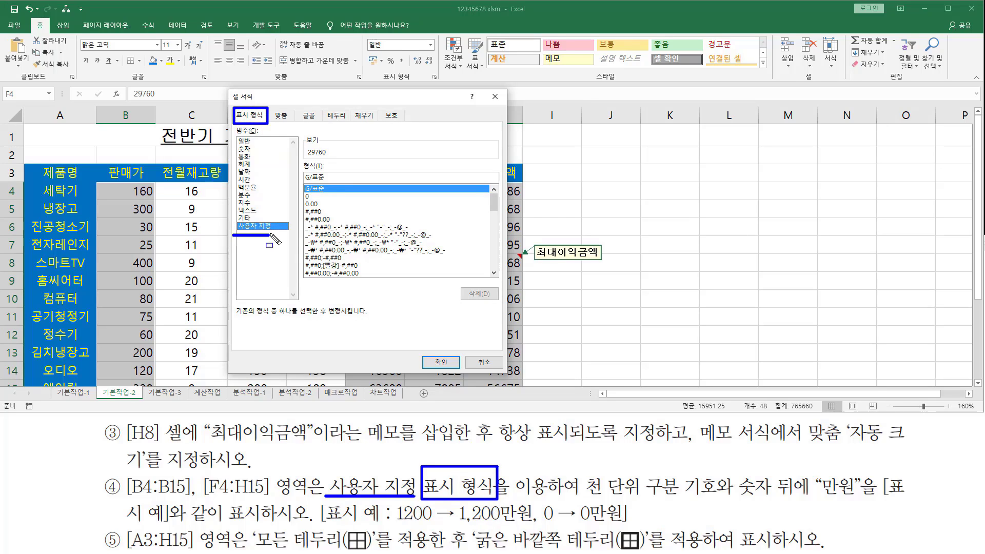
{"action": "left_click_drag", "start_coordinate": [303, 165], "coordinate": [332, 186]}
{"action": "key", "text": "Escape"}
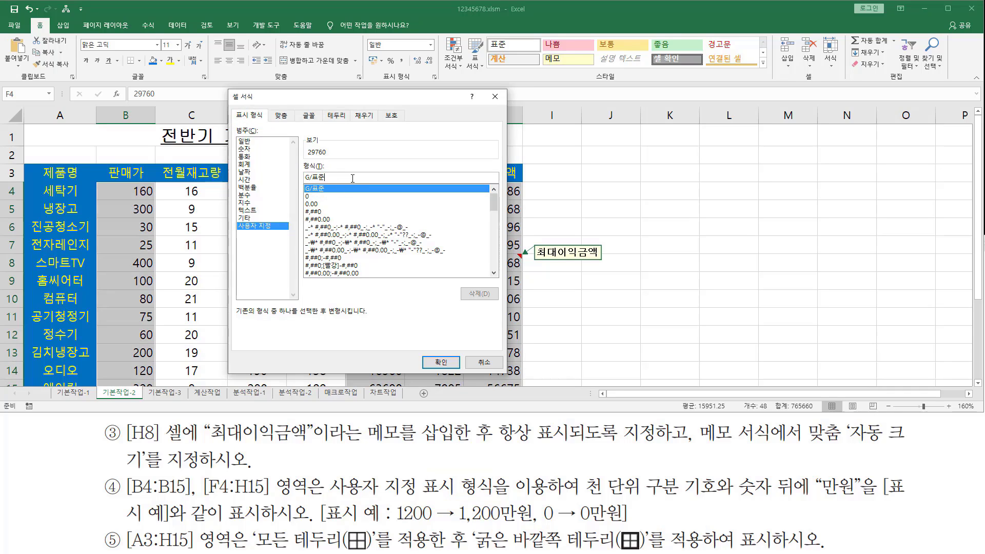
- Apply the custom number format #,##0만원 to B4:B15 and F4:H15
{"action": "key", "text": "Delete"}
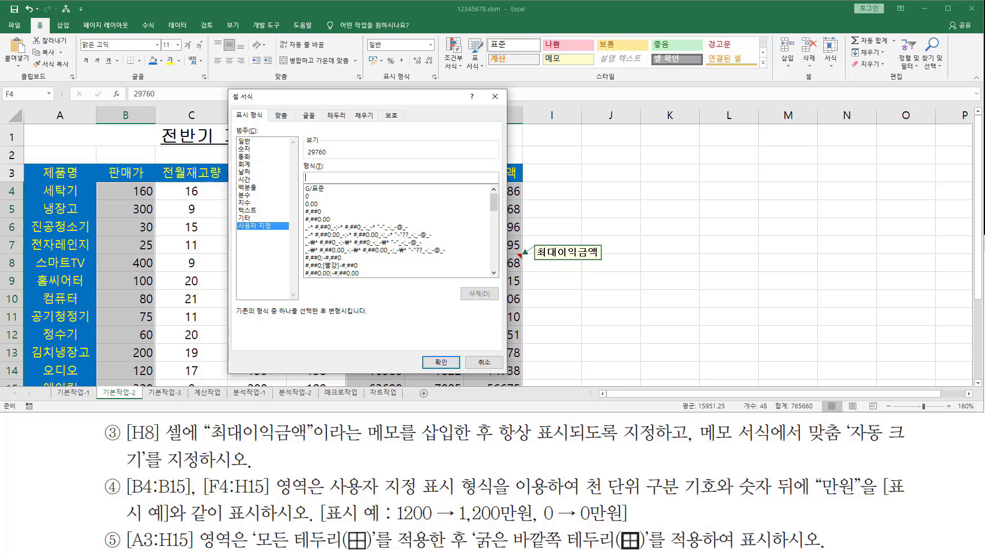
{"action": "type", "text": "#,##0aksd"}
{"action": "key", "text": "BackSpace"}
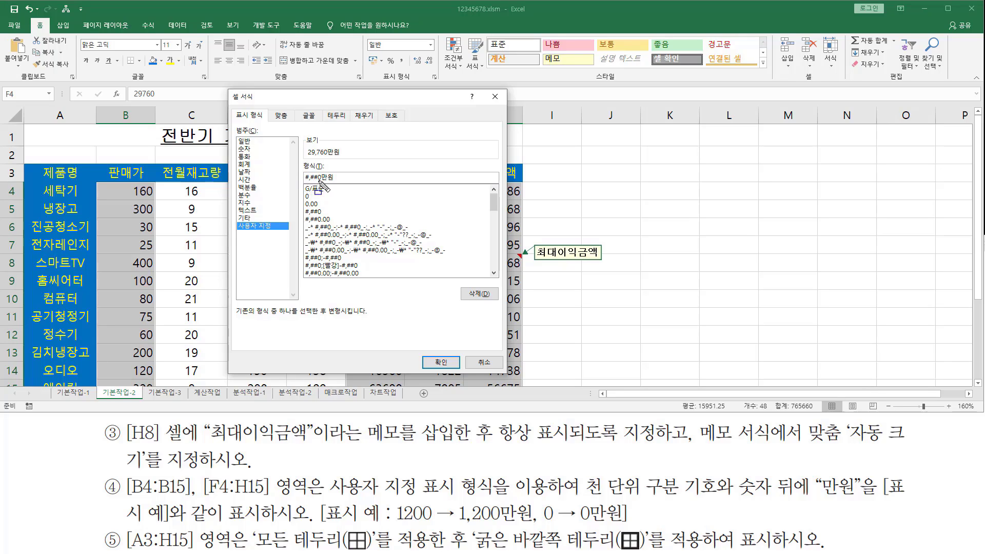
{"action": "left_click", "coordinate": [320, 180]}
{"action": "left_click_drag", "start_coordinate": [539, 522], "coordinate": [593, 522]}
{"action": "left_click", "coordinate": [440, 362]}
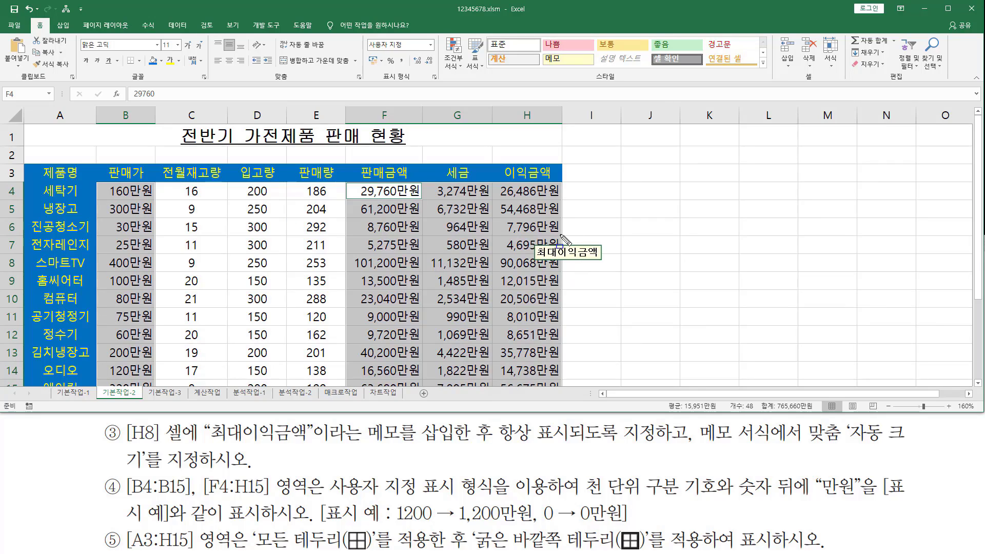
{"action": "left_click", "coordinate": [591, 281]}
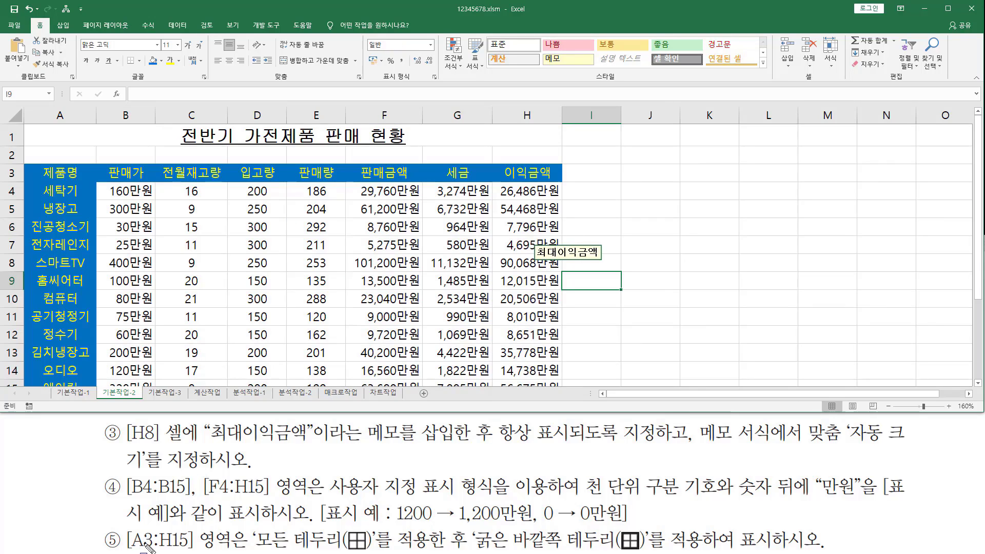
- Apply all borders (모든 테두리) to A3:H15, followed by a thick outside border (굵은 바깥쪽 테두리)
{"action": "left_click_drag", "start_coordinate": [128, 550], "coordinate": [197, 551]}
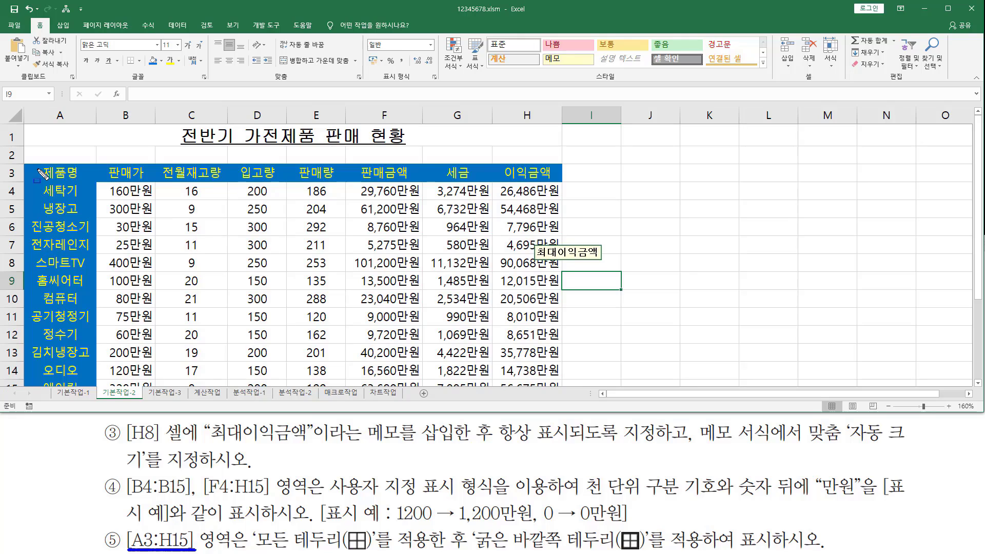
{"action": "mouse_move", "coordinate": [26, 165]}
{"action": "left_mouse_down"}
{"action": "mouse_move", "coordinate": [575, 339]}
{"action": "mouse_move", "coordinate": [567, 411]}
{"action": "mouse_move", "coordinate": [559, 390]}
{"action": "left_mouse_up"}
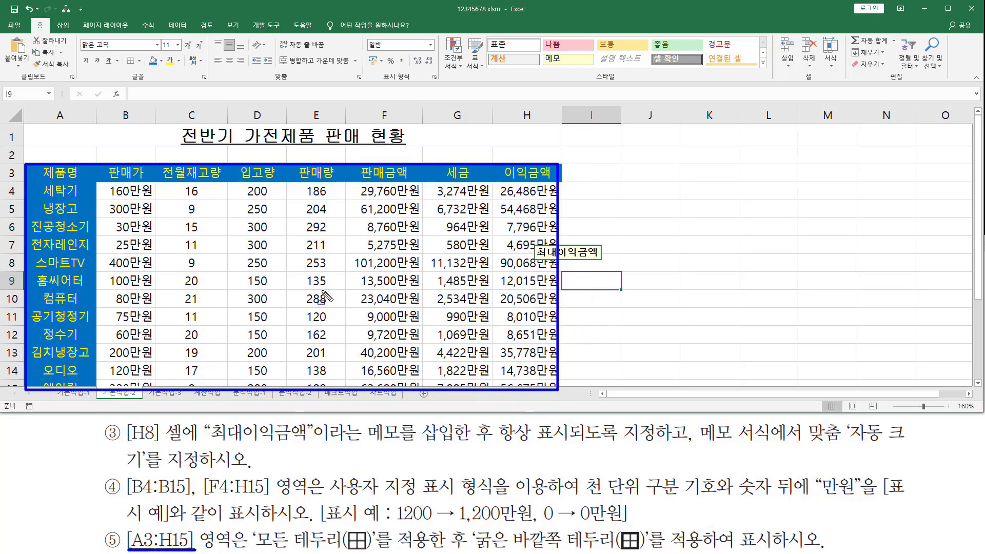
{"action": "left_click_drag", "start_coordinate": [258, 549], "coordinate": [702, 549]}
{"action": "key", "text": "Escape"}
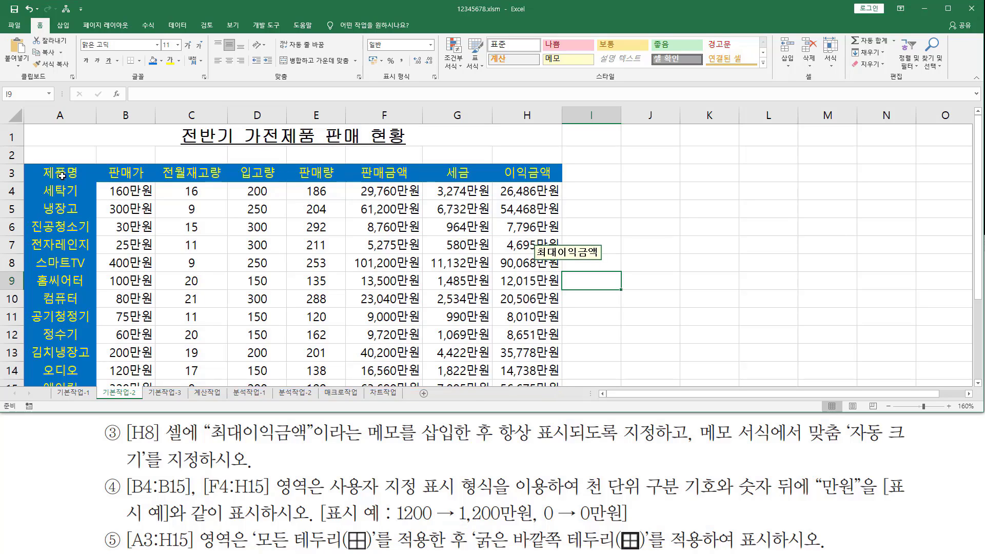
{"action": "left_click_drag", "start_coordinate": [61, 175], "coordinate": [528, 350]}
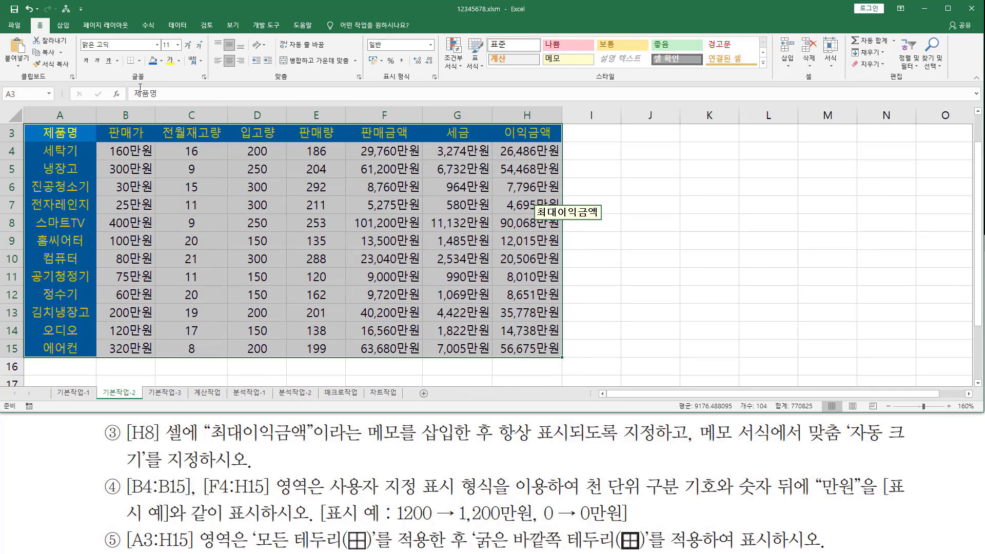
{"action": "left_click_drag", "start_coordinate": [123, 50], "coordinate": [144, 71]}
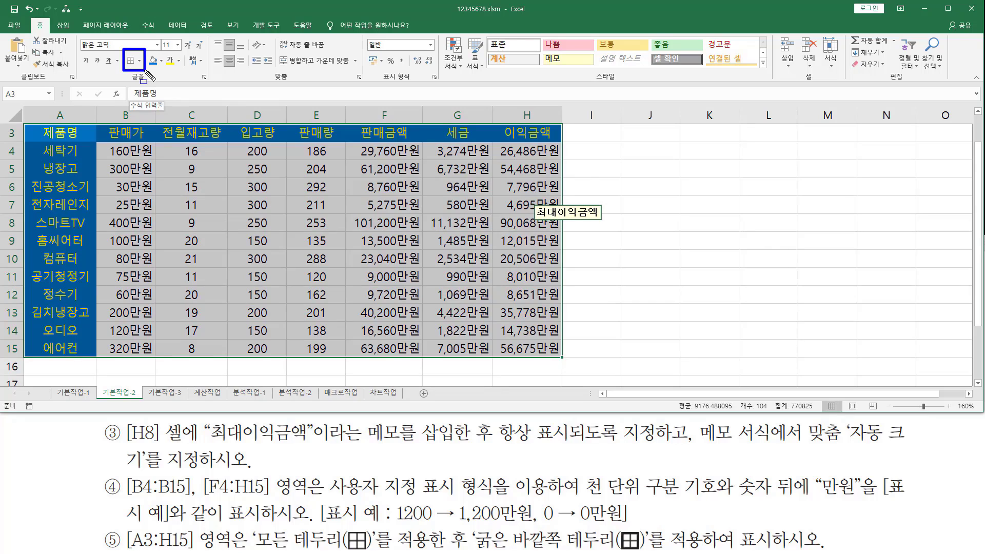
{"action": "left_click", "coordinate": [139, 61]}
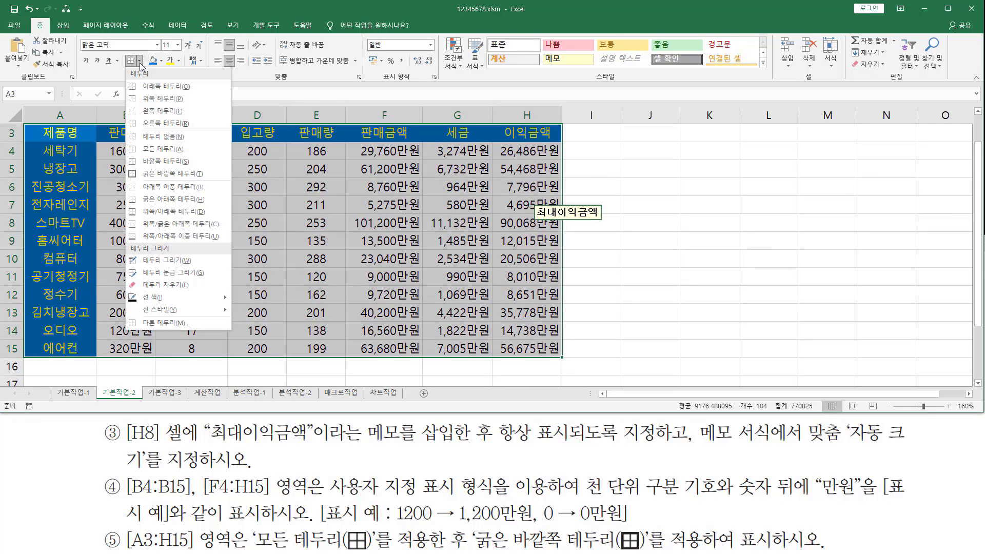
{"action": "left_click", "coordinate": [149, 150]}
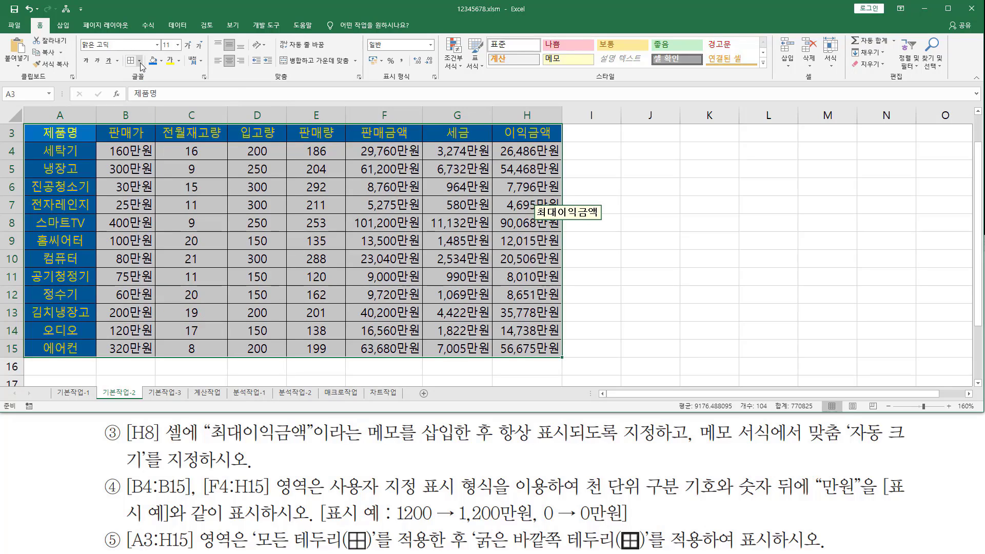
{"action": "left_click", "coordinate": [139, 60]}
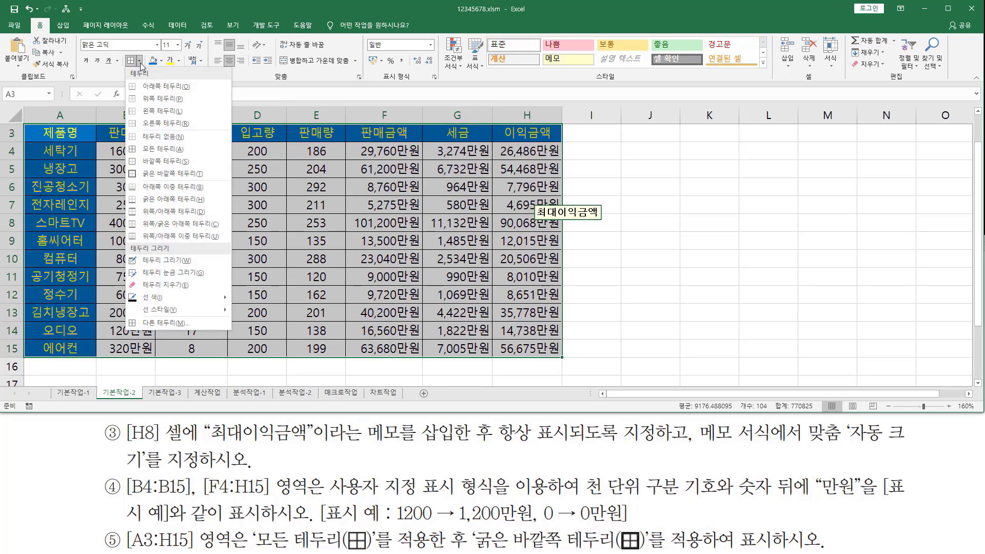
{"action": "left_click", "coordinate": [177, 174]}
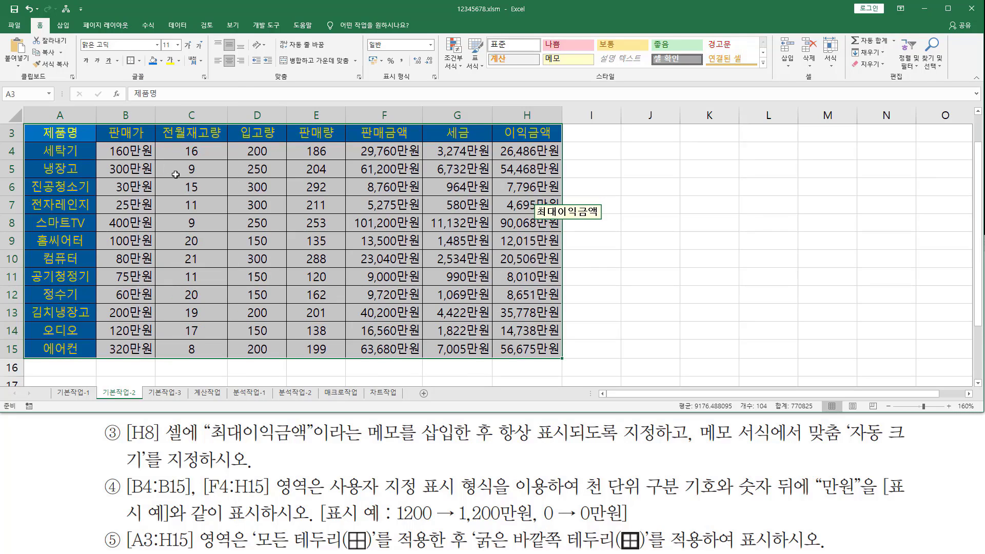
- Move the H8 memo (최대이익금액) off the table into the empty cells beside it, around columns I and J
{"action": "left_click", "coordinate": [658, 263]}
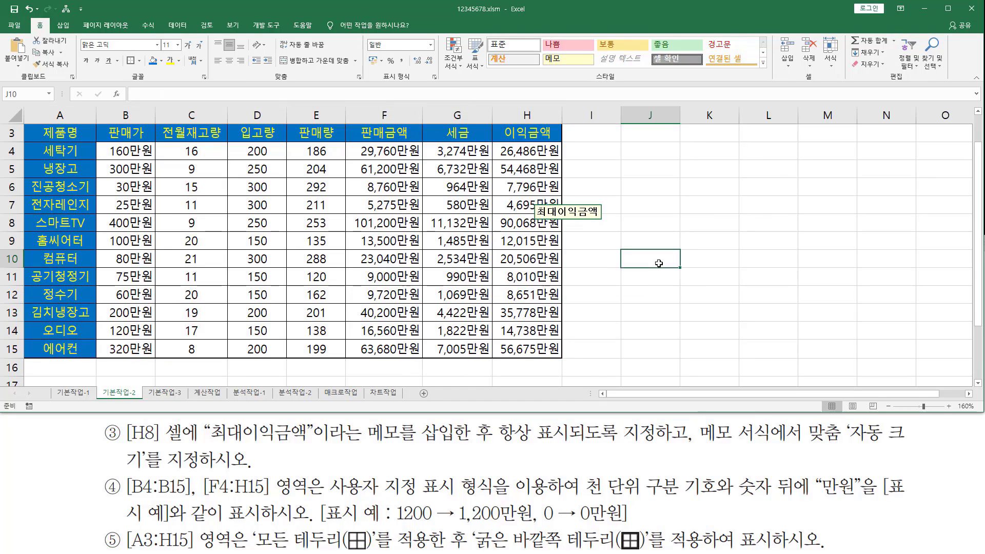
{"action": "left_click", "coordinate": [569, 233]}
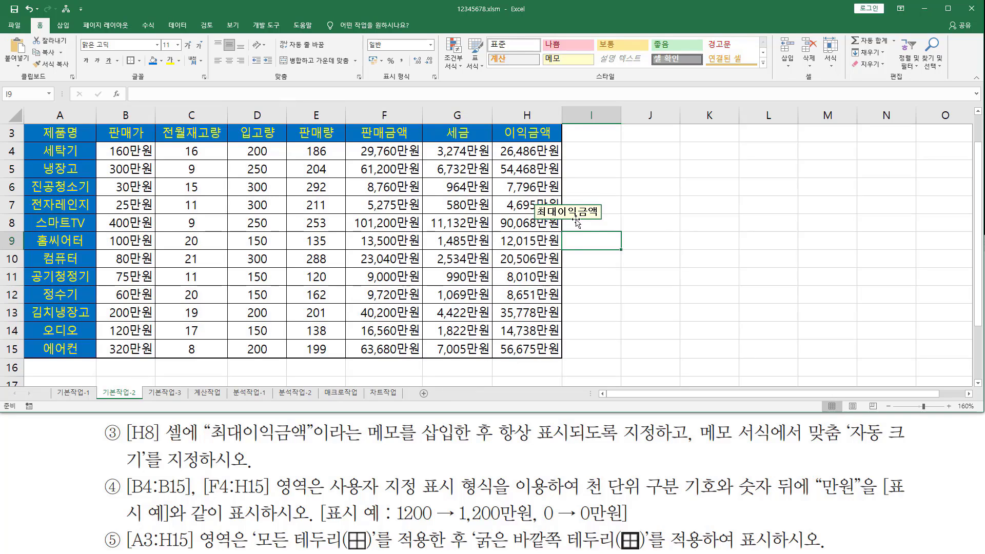
{"action": "left_click", "coordinate": [577, 221]}
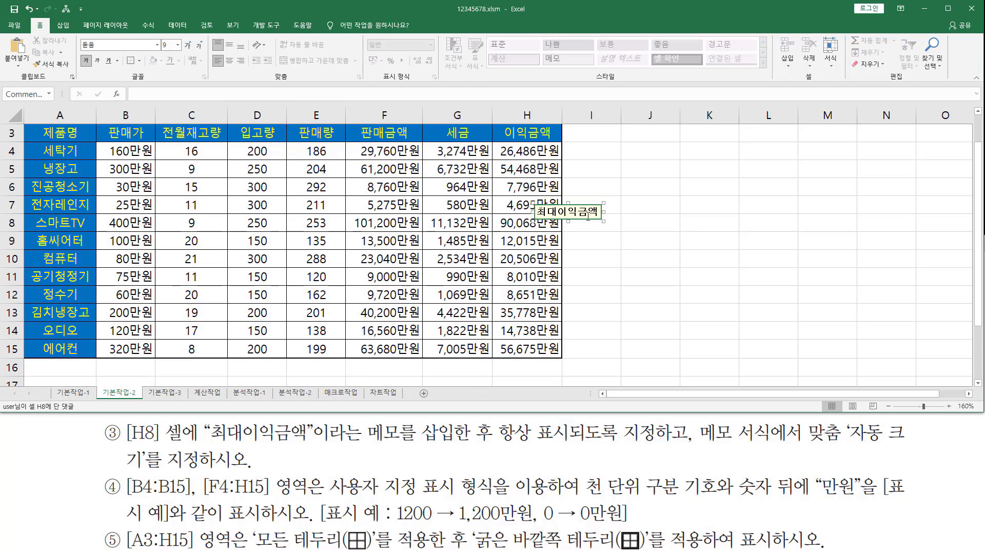
{"action": "left_click_drag", "start_coordinate": [590, 220], "coordinate": [628, 214]}
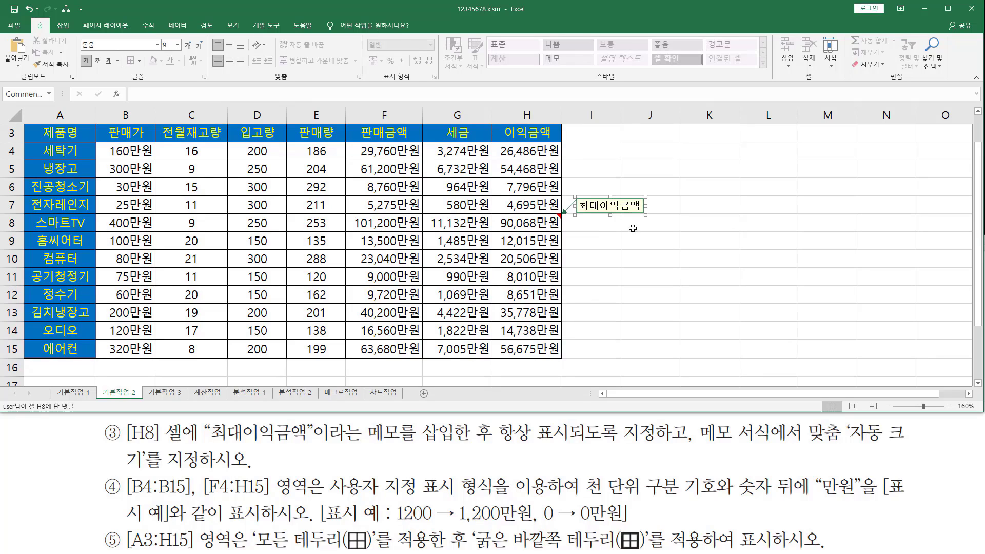
{"action": "left_click", "coordinate": [577, 241]}
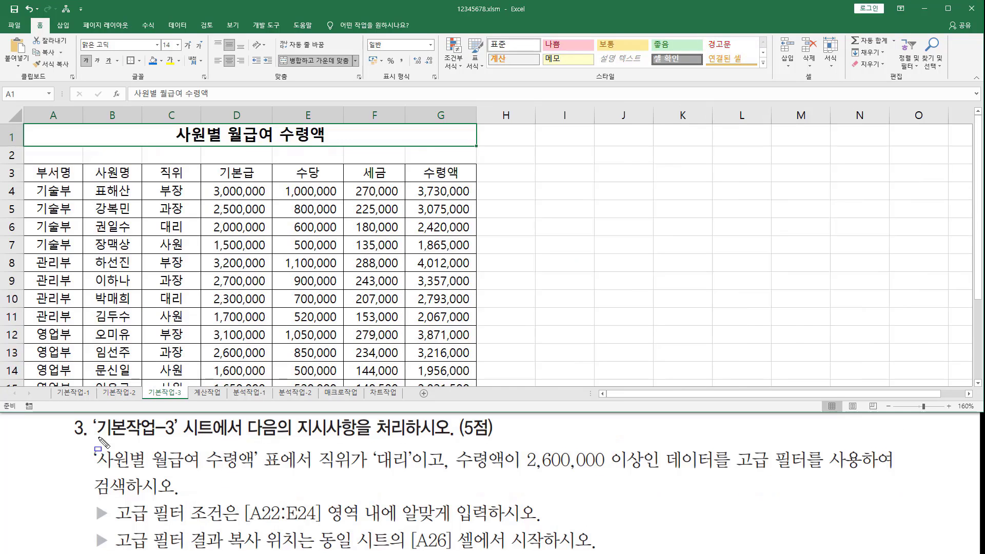
- Examine the 기본작업-3 advanced filter instructions, including the two conditions, and locate the criteria area A22:E24 on that sheet
{"action": "left_click_drag", "start_coordinate": [96, 440], "coordinate": [179, 440]}
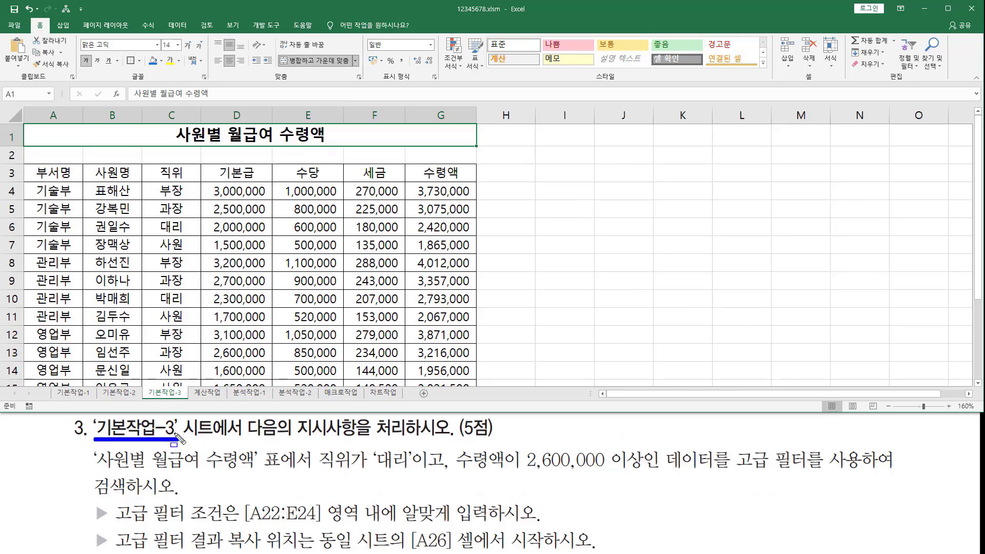
{"action": "left_click_drag", "start_coordinate": [143, 386], "coordinate": [186, 402]}
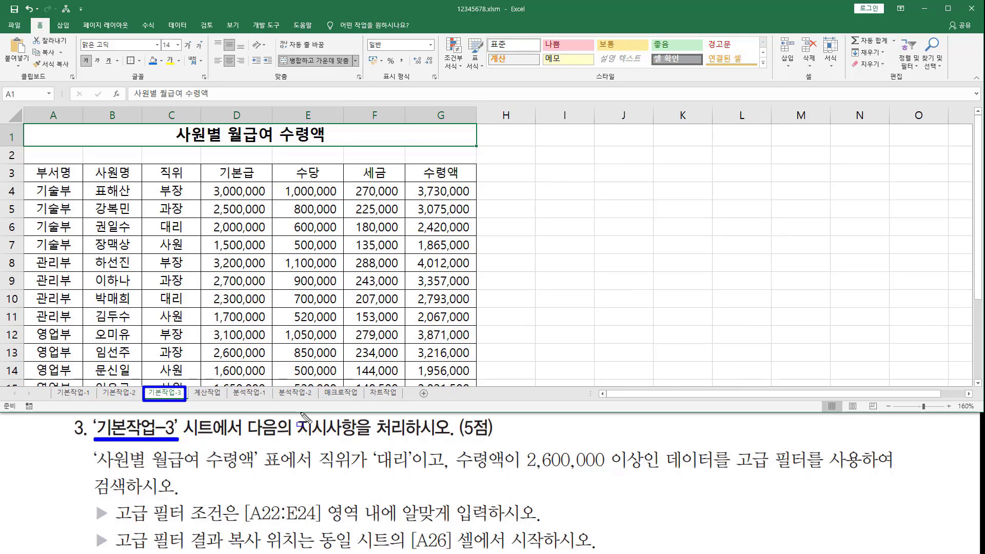
{"action": "left_click_drag", "start_coordinate": [251, 438], "coordinate": [432, 440]}
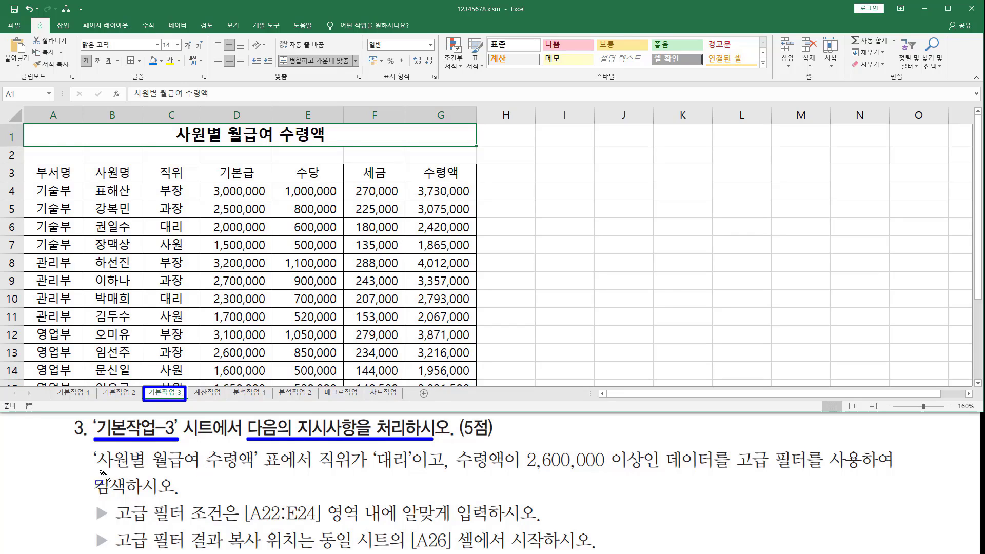
{"action": "left_click_drag", "start_coordinate": [100, 471], "coordinate": [253, 472]}
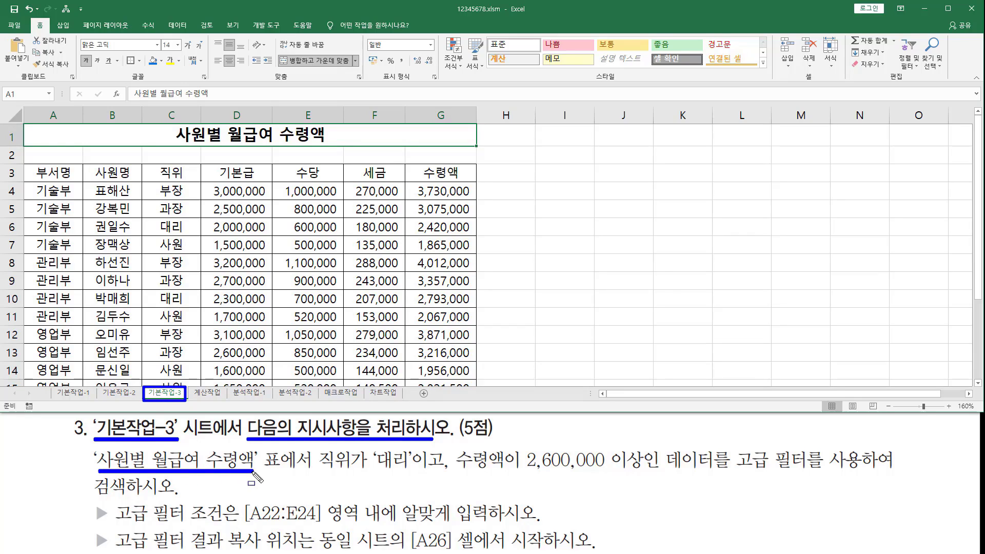
{"action": "mouse_move", "coordinate": [315, 446]}
{"action": "left_mouse_down"}
{"action": "mouse_move", "coordinate": [365, 476]}
{"action": "mouse_move", "coordinate": [650, 474]}
{"action": "left_mouse_up"}
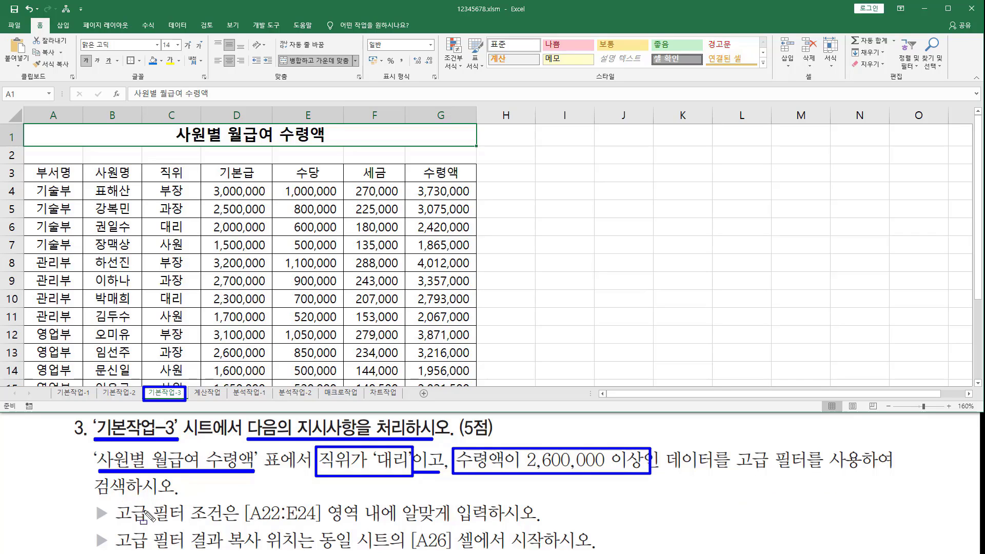
{"action": "mouse_move", "coordinate": [242, 500]}
{"action": "left_mouse_down"}
{"action": "mouse_move", "coordinate": [250, 512]}
{"action": "mouse_move", "coordinate": [322, 528]}
{"action": "left_mouse_up"}
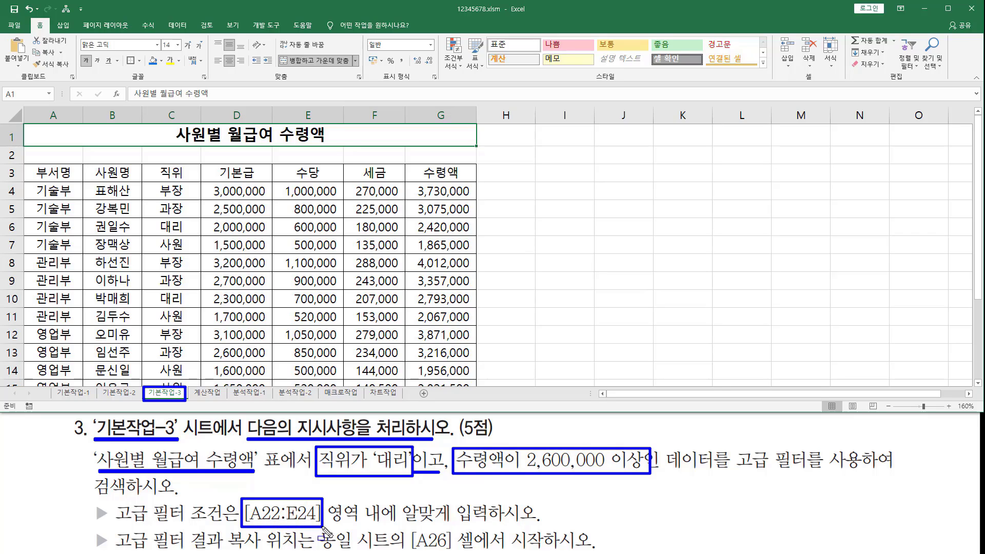
{"action": "left_click_drag", "start_coordinate": [395, 519], "coordinate": [551, 523]}
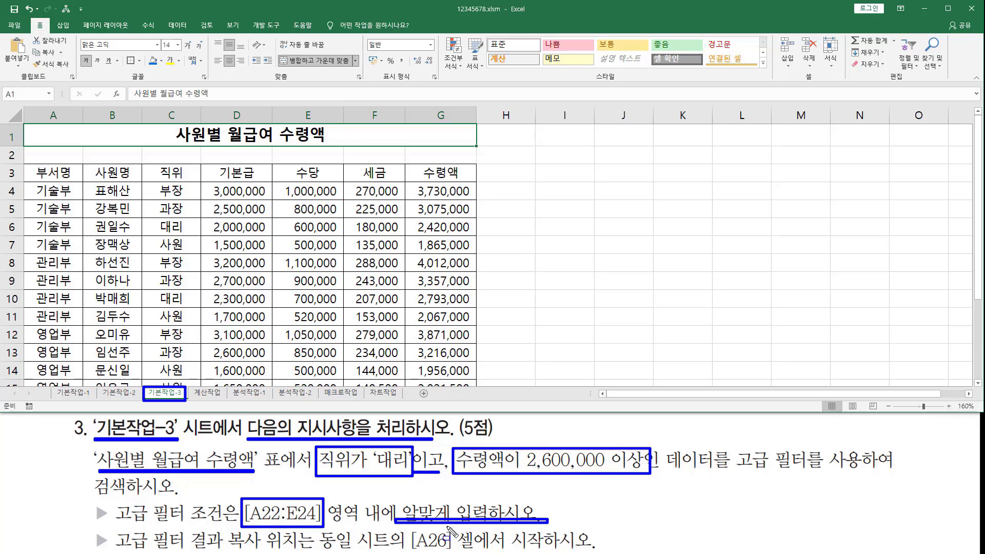
{"action": "key", "text": "Escape"}
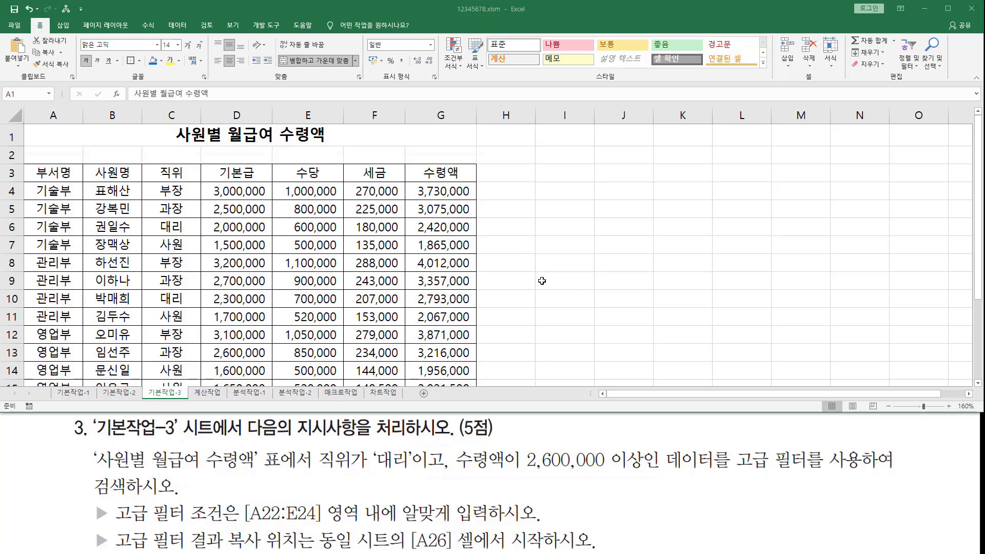
{"action": "scroll", "coordinate": [529, 282], "scroll_direction": "down", "scroll_amount": 2}
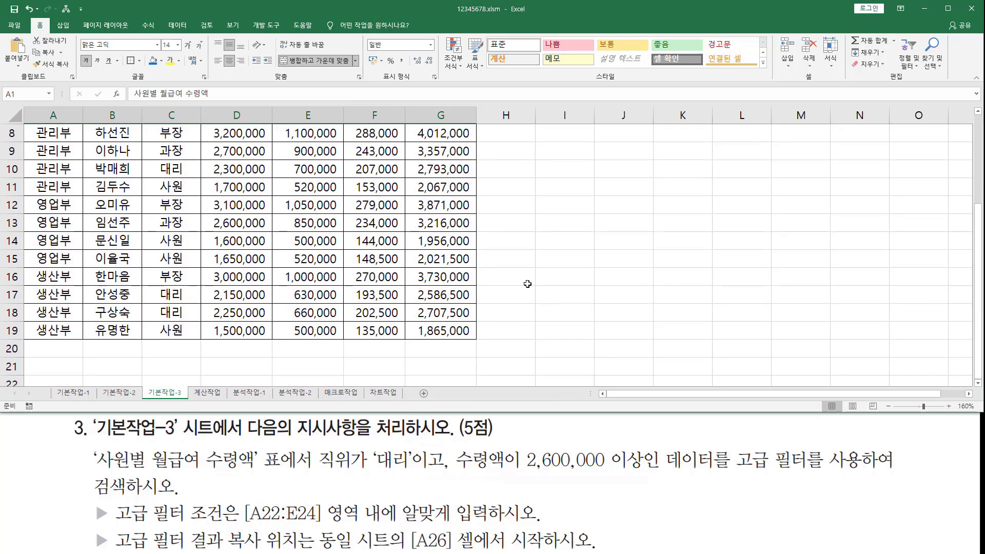
{"action": "scroll", "coordinate": [527, 284], "scroll_direction": "down", "scroll_amount": 2}
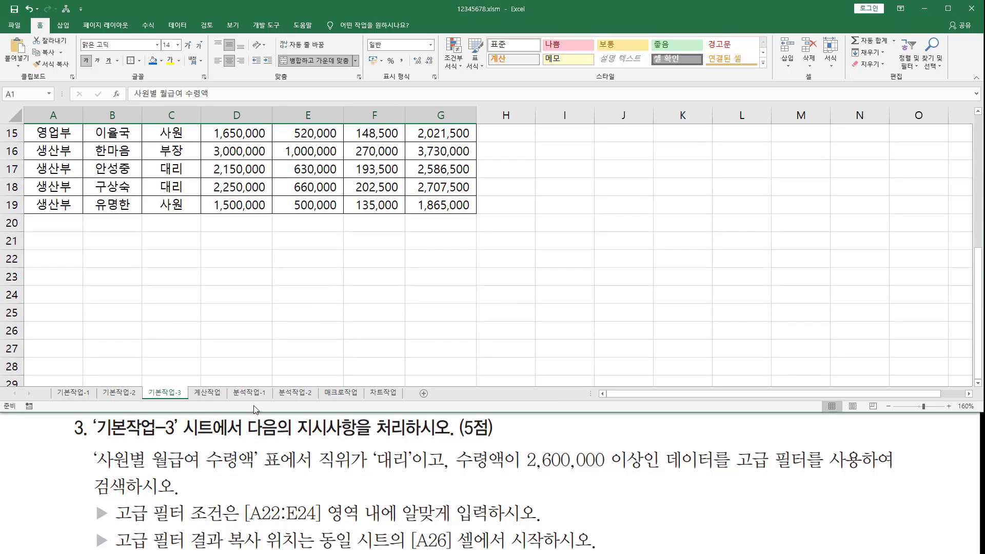
{"action": "key", "text": "ctrl+shift+d"}
{"action": "mouse_move", "coordinate": [24, 253]}
{"action": "left_mouse_down"}
{"action": "mouse_move", "coordinate": [250, 265]}
{"action": "mouse_move", "coordinate": [371, 293]}
{"action": "mouse_move", "coordinate": [339, 300]}
{"action": "left_mouse_up"}
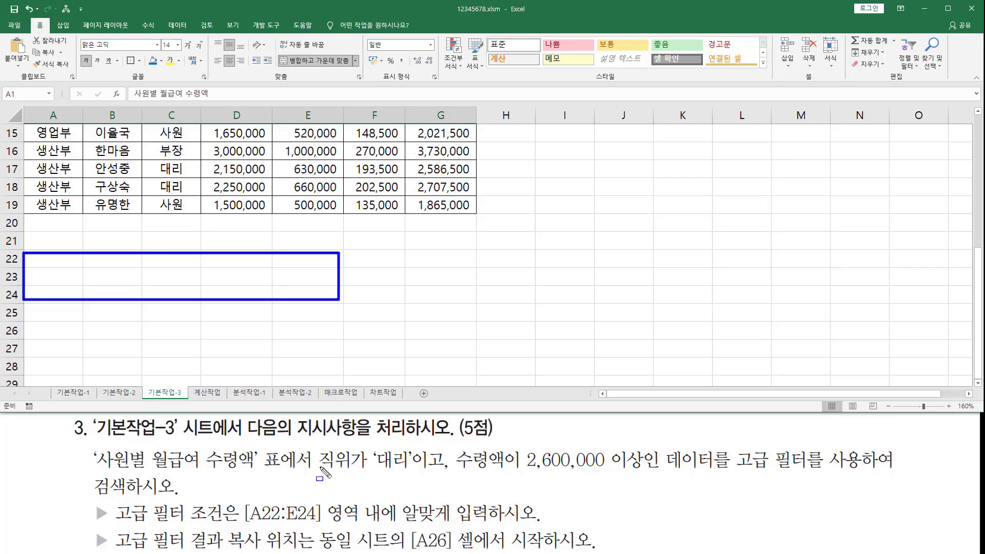
{"action": "left_click_drag", "start_coordinate": [317, 471], "coordinate": [352, 470]}
{"action": "left_click_drag", "start_coordinate": [455, 472], "coordinate": [508, 473]}
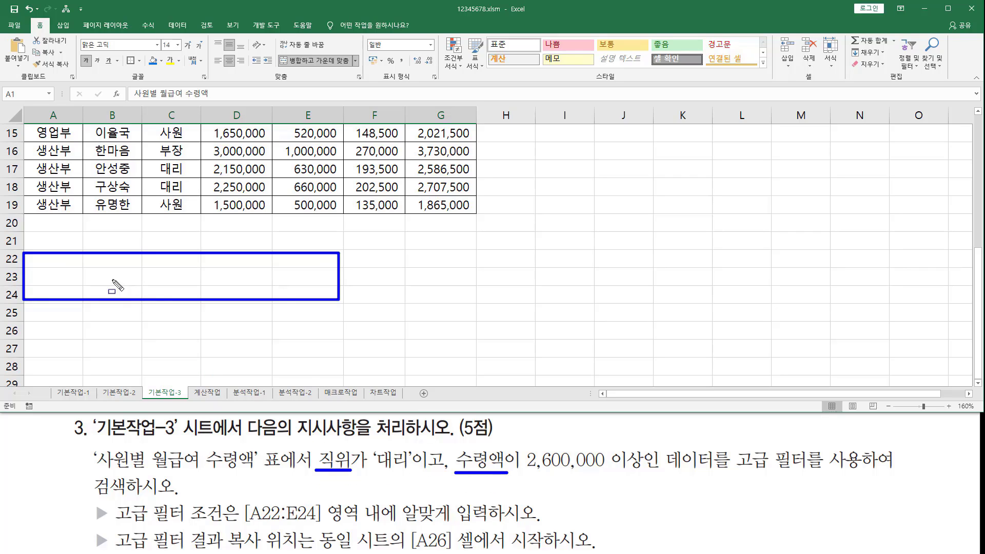
{"action": "key", "text": "Escape"}
- Enter the advanced filter criteria headings 직위 in A22 and 수령액 in B22
{"action": "left_click", "coordinate": [52, 258]}
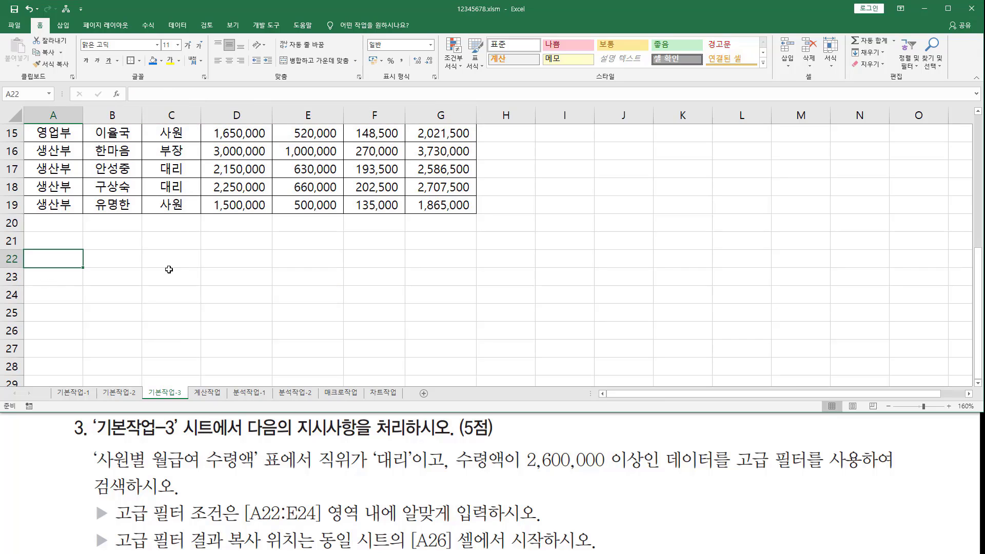
{"action": "type", "text": "지"}
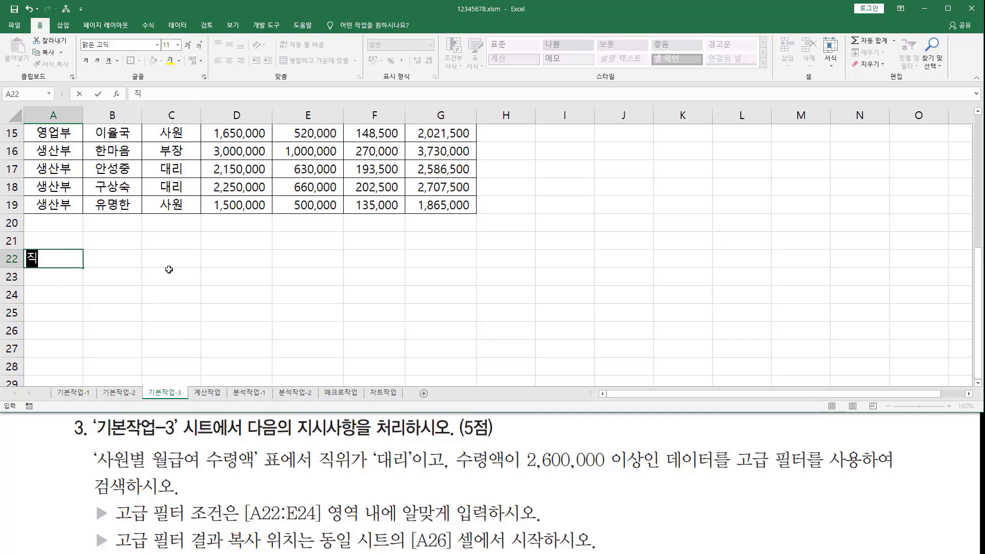
{"action": "type", "text": "우"}
{"action": "key", "text": "Tab"}
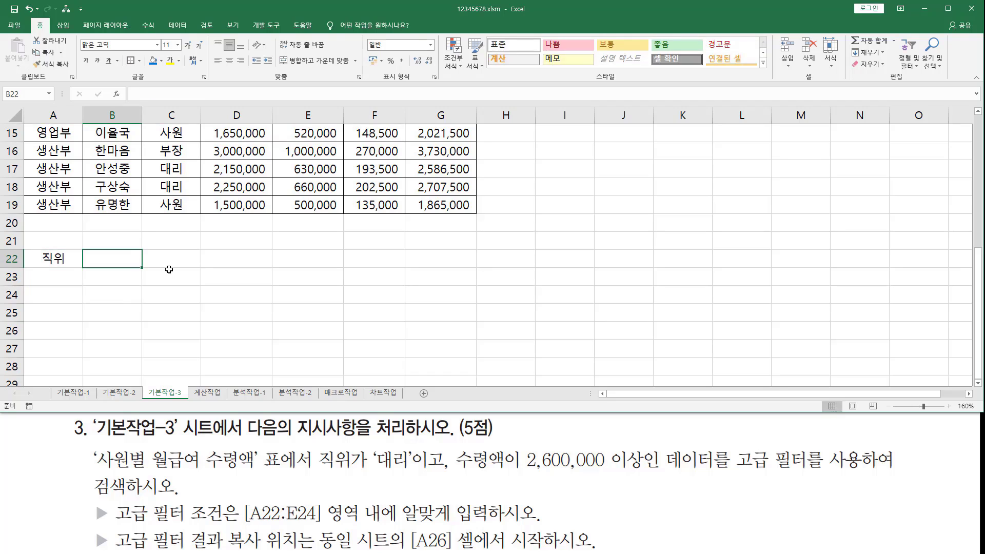
{"action": "type", "text": "수려ㅇㅇ"}
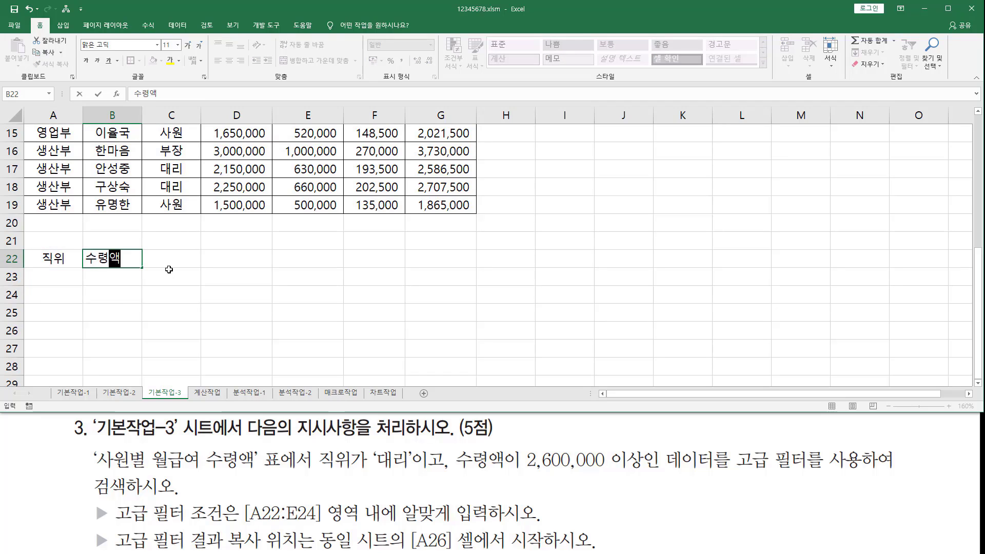
{"action": "type", "text": "ㅐㄱ"}
{"action": "key", "text": "Return"}
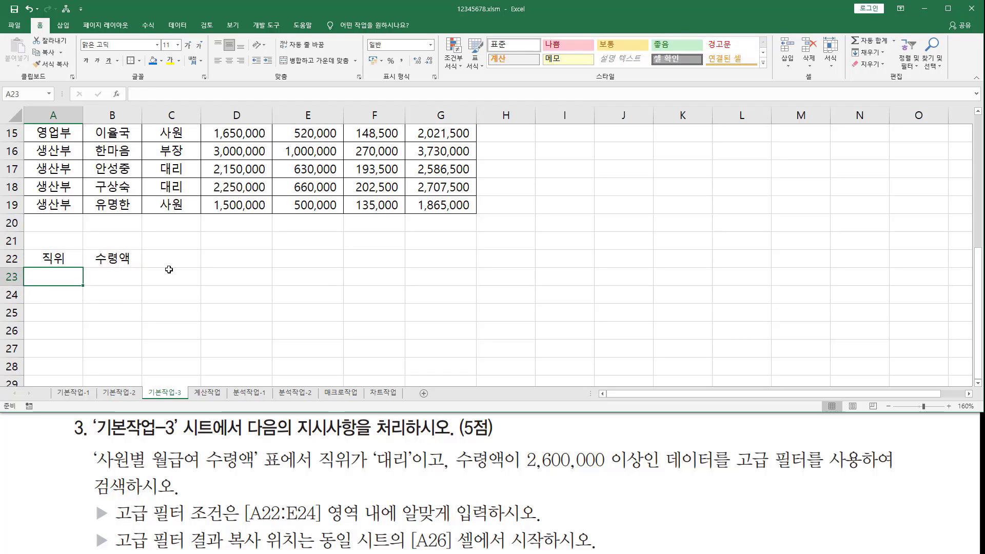
- Enter the criteria 대리 in A23 and >=2600000 in B23
{"action": "type", "text": "대리"}
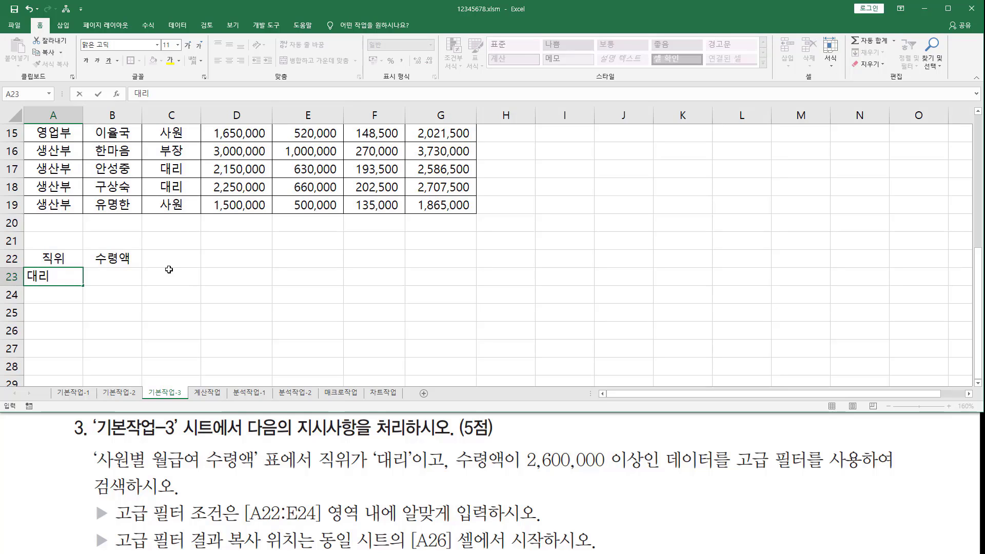
{"action": "key", "text": "Tab"}
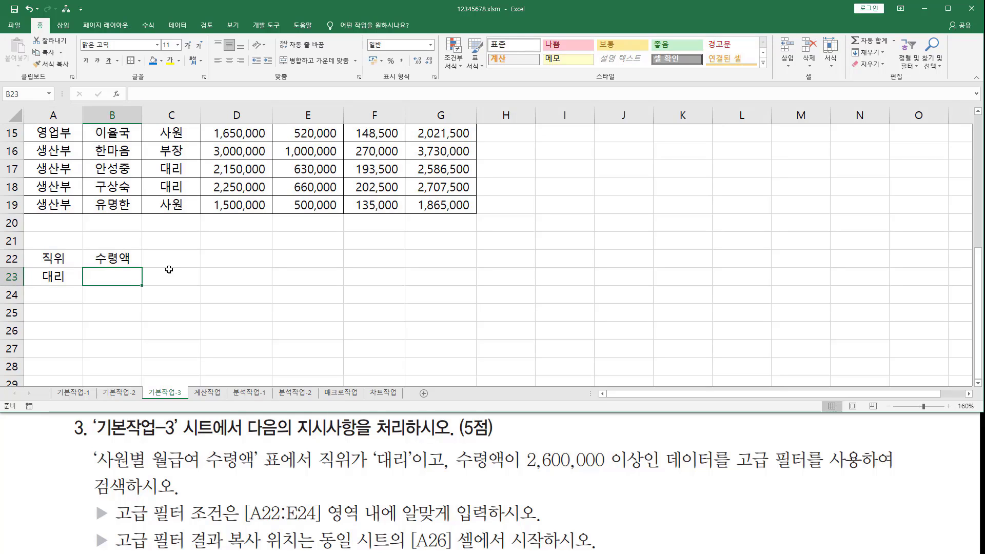
{"action": "type", "text": ">=2600000"}
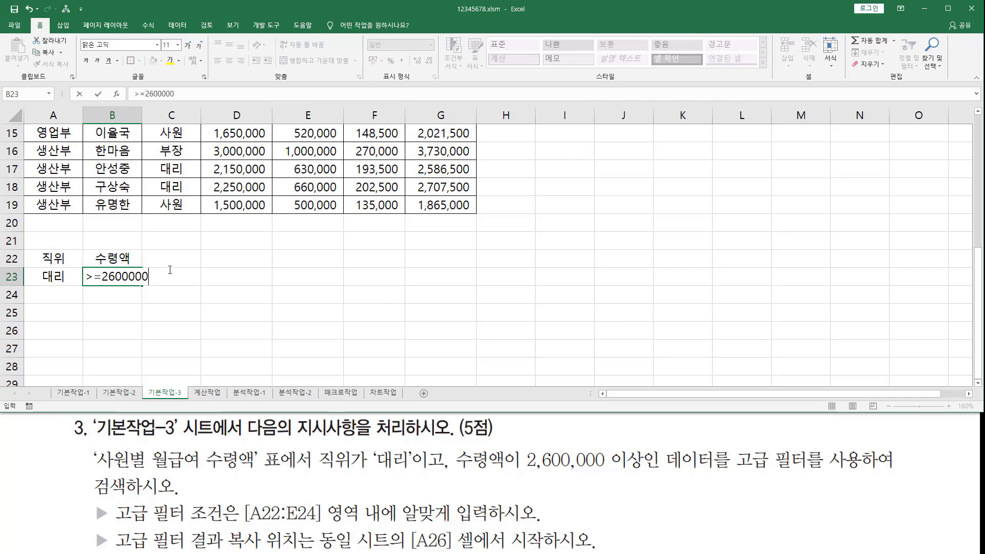
{"action": "key", "text": "Return"}
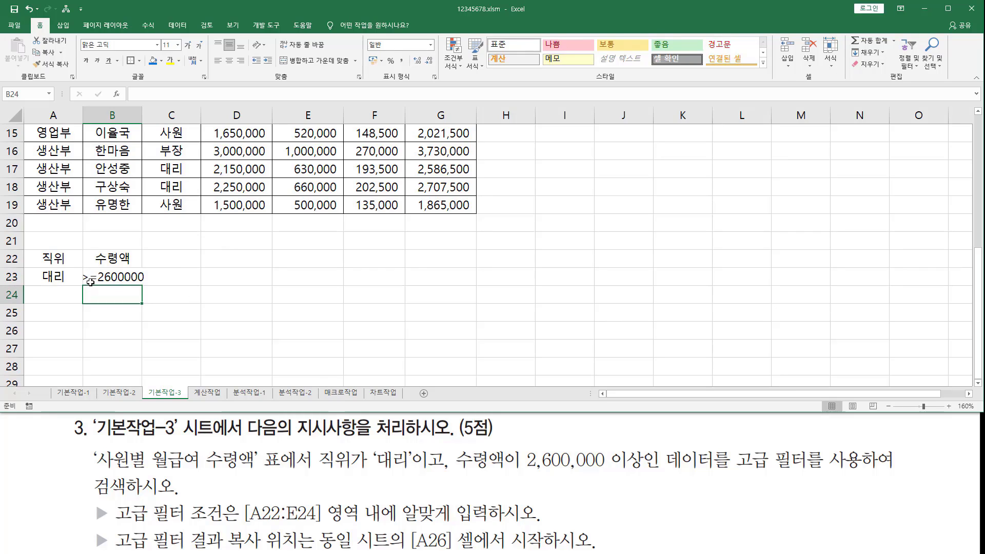
- Compare the criteria in row 23 with the two conditions joined by 이고 (AND) in the instructions
{"action": "mouse_move", "coordinate": [314, 470]}
{"action": "left_mouse_down"}
{"action": "mouse_move", "coordinate": [385, 470]}
{"action": "mouse_move", "coordinate": [411, 448]}
{"action": "mouse_move", "coordinate": [595, 474]}
{"action": "mouse_move", "coordinate": [648, 471]}
{"action": "left_mouse_up"}
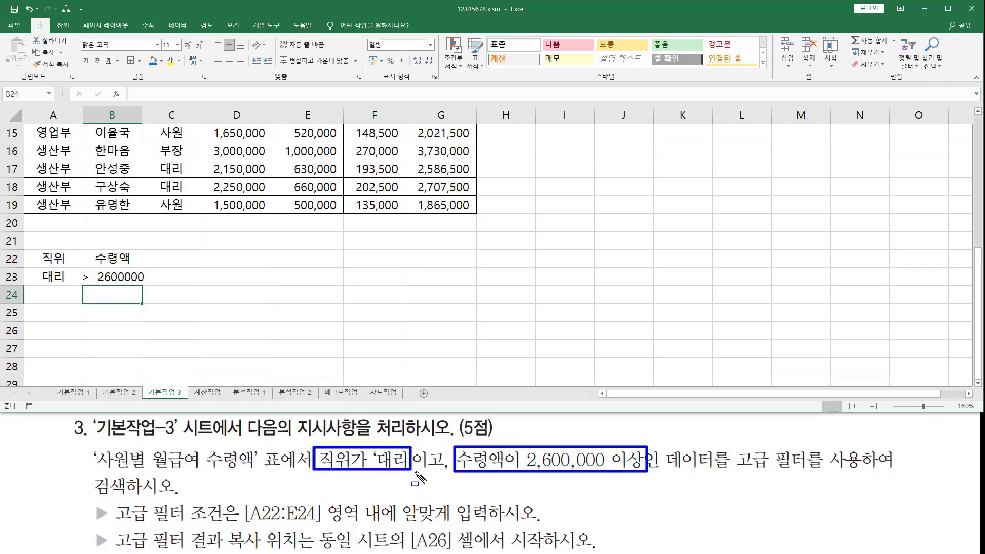
{"action": "left_click_drag", "start_coordinate": [414, 472], "coordinate": [446, 472]}
{"action": "mouse_move", "coordinate": [31, 268]}
{"action": "left_mouse_down"}
{"action": "mouse_move", "coordinate": [103, 291]}
{"action": "mouse_move", "coordinate": [33, 269]}
{"action": "left_mouse_up"}
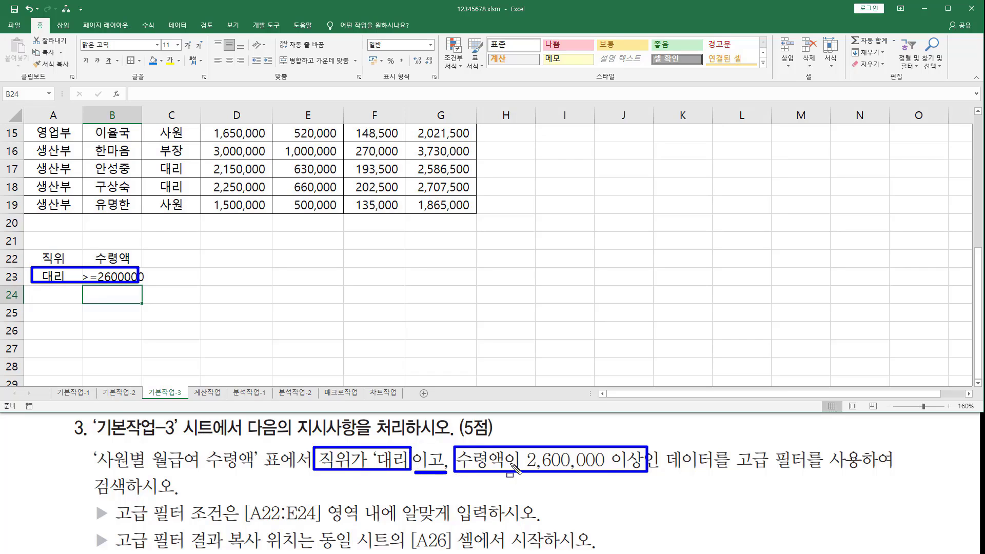
{"action": "key", "text": "Escape"}
- Try the different-row (OR) layout by moving the >=2600000 criterion to B24, and return it to B23 for the AND layout
{"action": "left_click", "coordinate": [130, 291]}
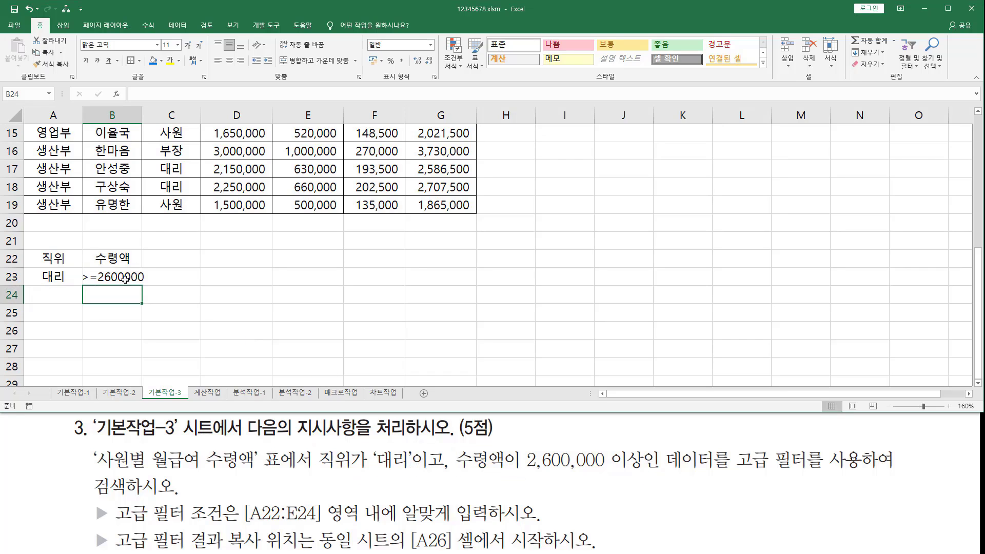
{"action": "left_click", "coordinate": [125, 280]}
{"action": "left_click_drag", "start_coordinate": [127, 289], "coordinate": [137, 296]}
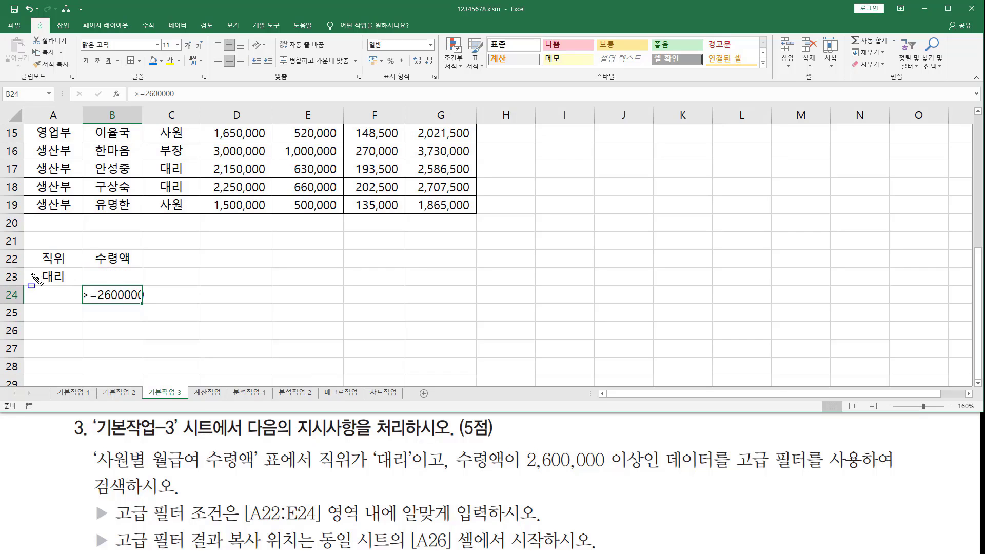
{"action": "left_click_drag", "start_coordinate": [32, 276], "coordinate": [121, 275]}
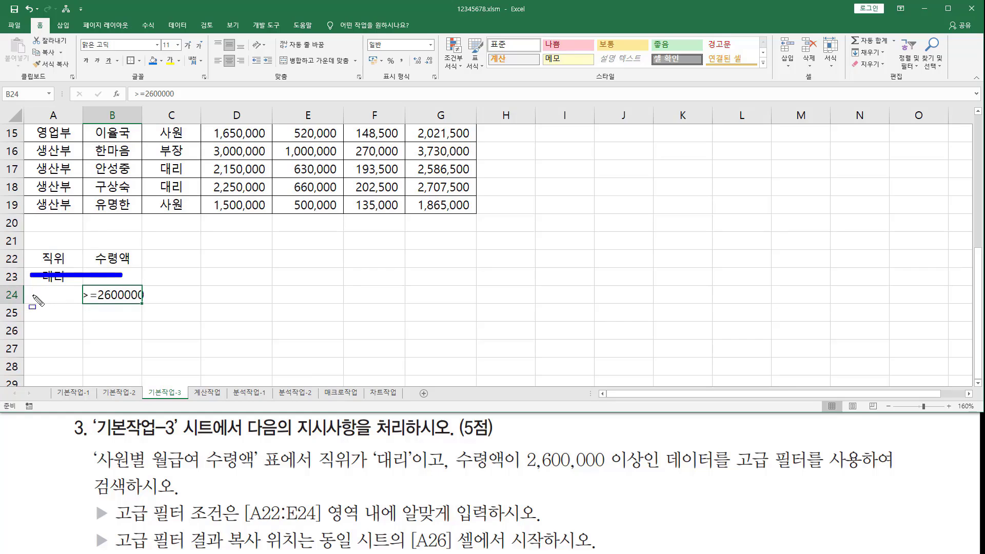
{"action": "left_click_drag", "start_coordinate": [32, 295], "coordinate": [130, 295]}
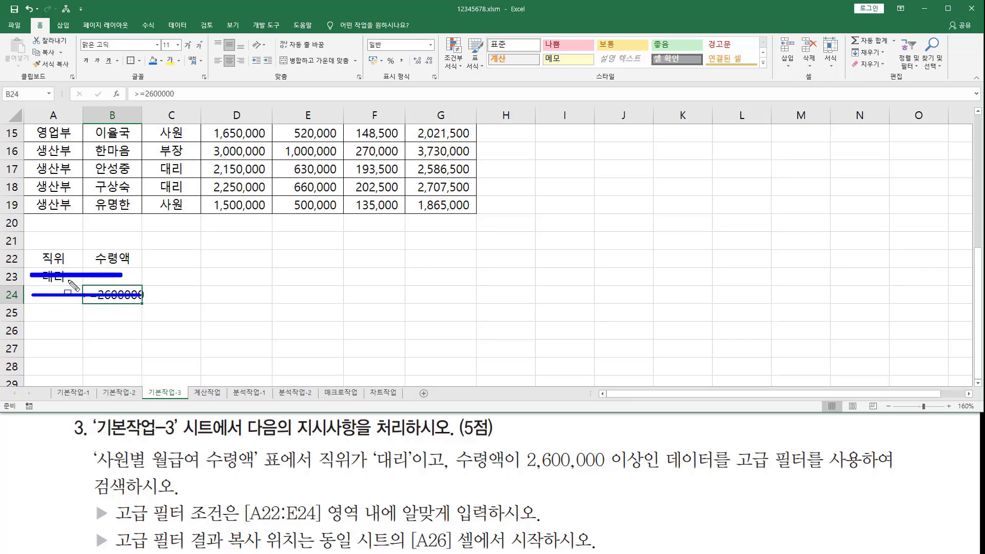
{"action": "key", "text": "Escape"}
{"action": "left_click", "coordinate": [105, 292]}
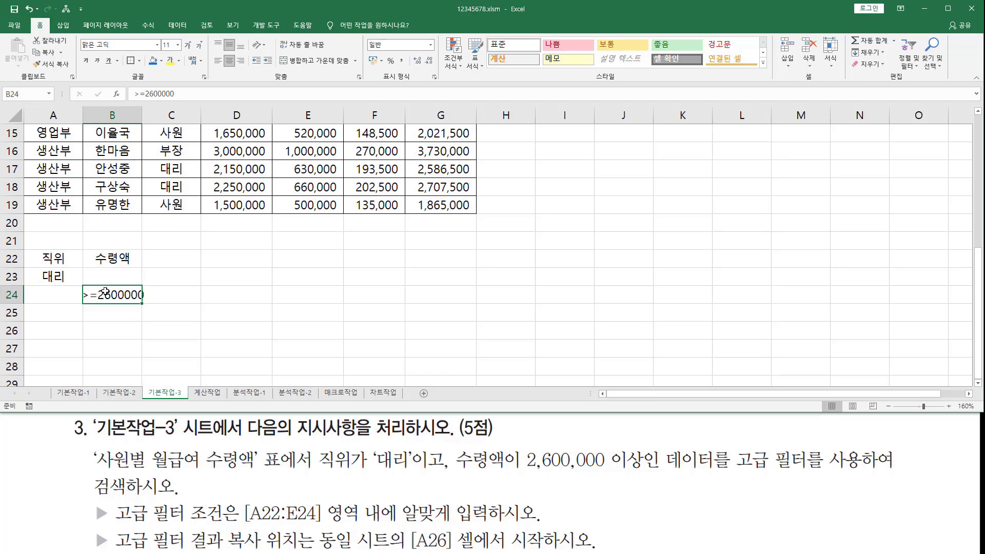
{"action": "left_click_drag", "start_coordinate": [106, 289], "coordinate": [107, 272]}
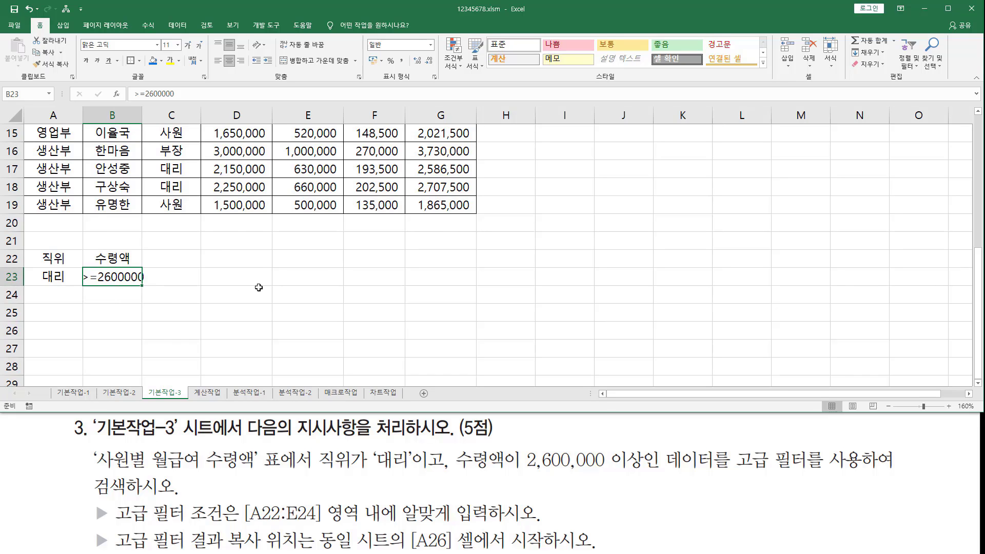
{"action": "scroll", "coordinate": [258, 288], "scroll_direction": "up", "scroll_amount": 5}
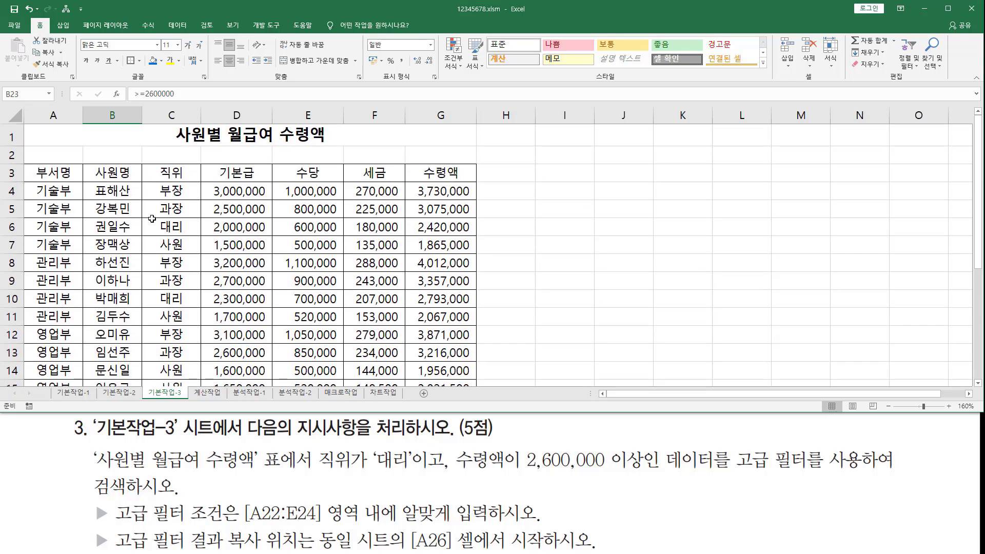
- Open the Advanced Filter for the 사원별 월급여 수령액 table from a single cell inside its data
{"action": "left_click", "coordinate": [113, 226]}
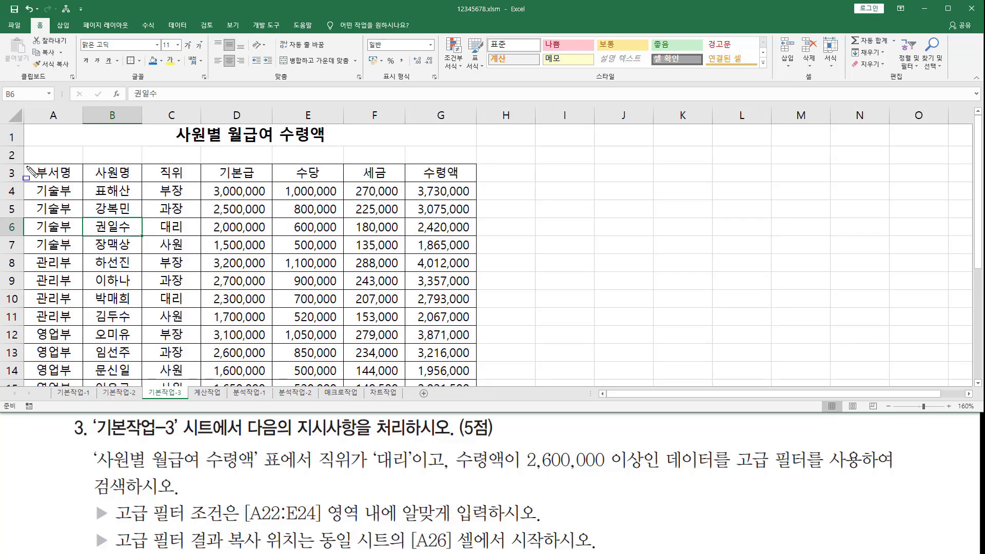
{"action": "mouse_move", "coordinate": [25, 166]}
{"action": "left_mouse_down"}
{"action": "mouse_move", "coordinate": [495, 430]}
{"action": "mouse_move", "coordinate": [467, 413]}
{"action": "mouse_move", "coordinate": [468, 390]}
{"action": "left_mouse_up"}
{"action": "key", "text": "Escape"}
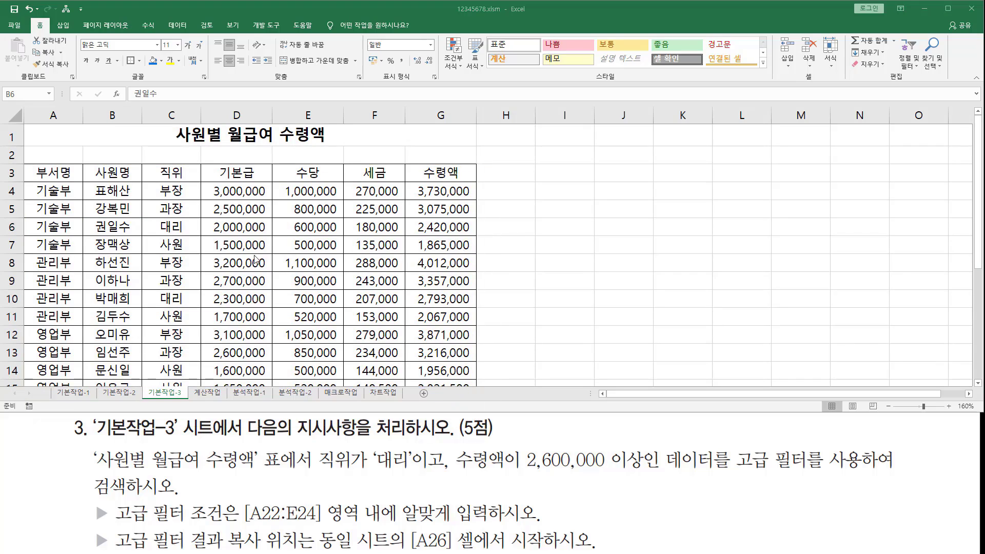
{"action": "left_click", "coordinate": [315, 211]}
{"action": "left_click", "coordinate": [364, 222]}
{"action": "left_click", "coordinate": [308, 280]}
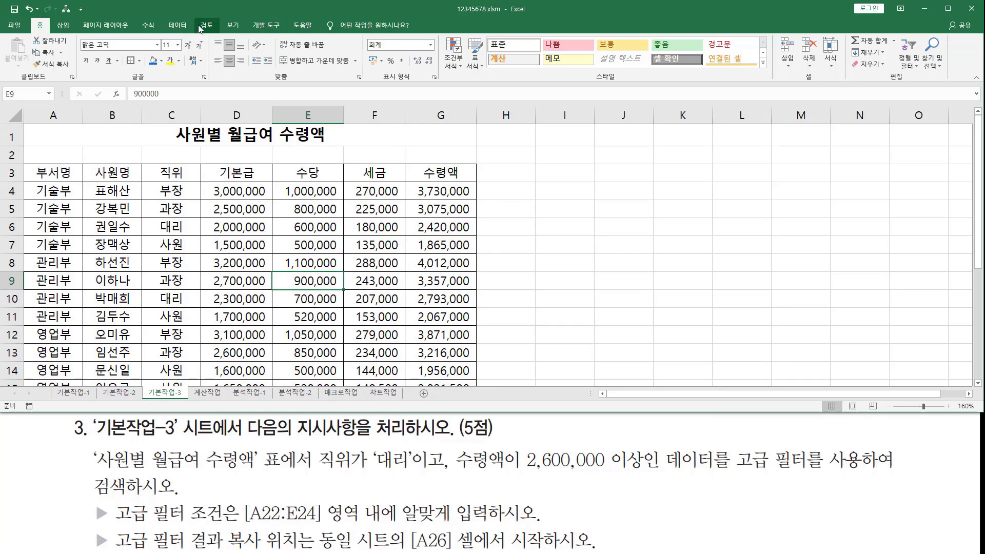
{"action": "left_click", "coordinate": [177, 25]}
{"action": "left_click_drag", "start_coordinate": [161, 16], "coordinate": [196, 33]}
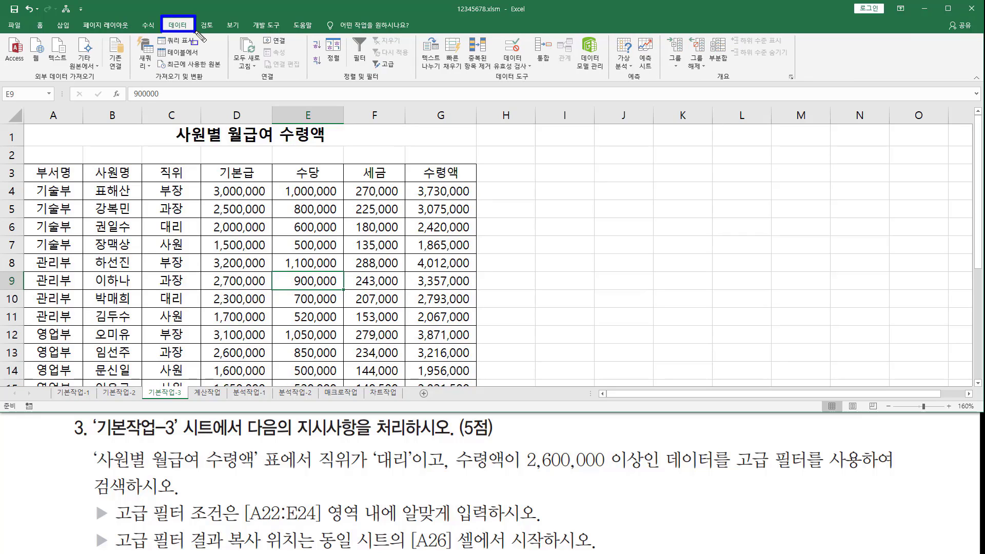
{"action": "left_click_drag", "start_coordinate": [371, 57], "coordinate": [400, 74]}
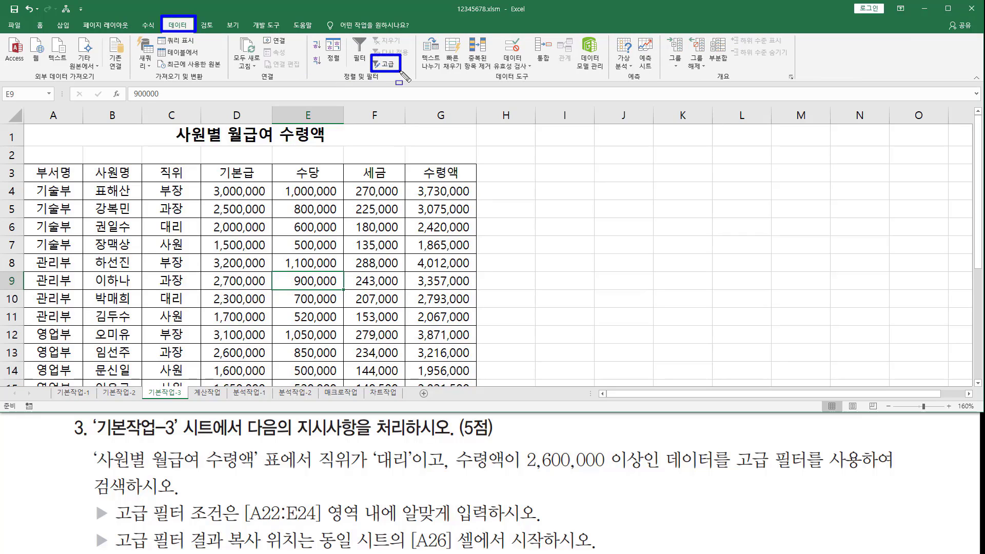
{"action": "key", "text": "Escape"}
{"action": "left_click", "coordinate": [383, 64]}
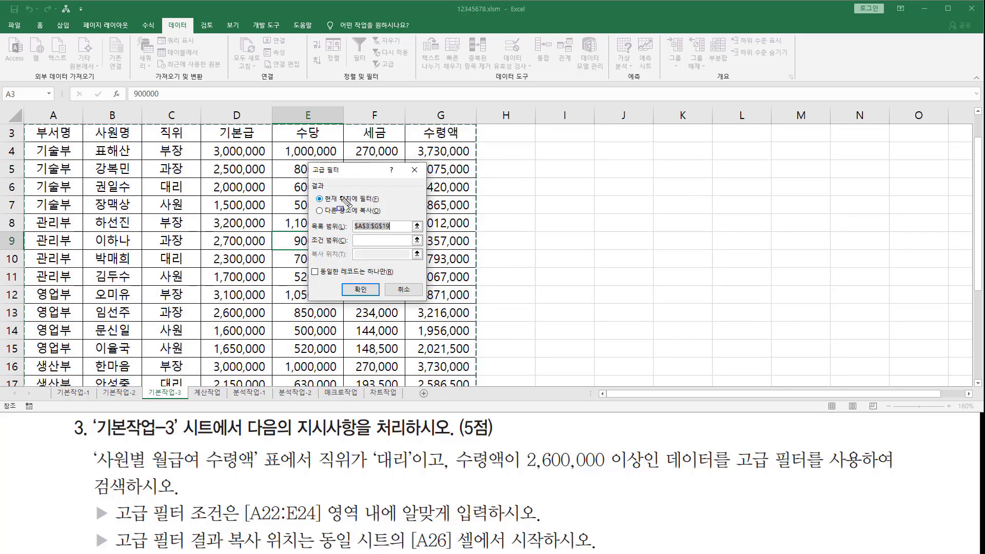
- Choose copying the filter results to another location (다른 장소에 복사), with $A$3:$G$19 as the list range
{"action": "mouse_move", "coordinate": [308, 192]}
{"action": "left_mouse_down"}
{"action": "mouse_move", "coordinate": [316, 218]}
{"action": "mouse_move", "coordinate": [388, 217]}
{"action": "left_mouse_up"}
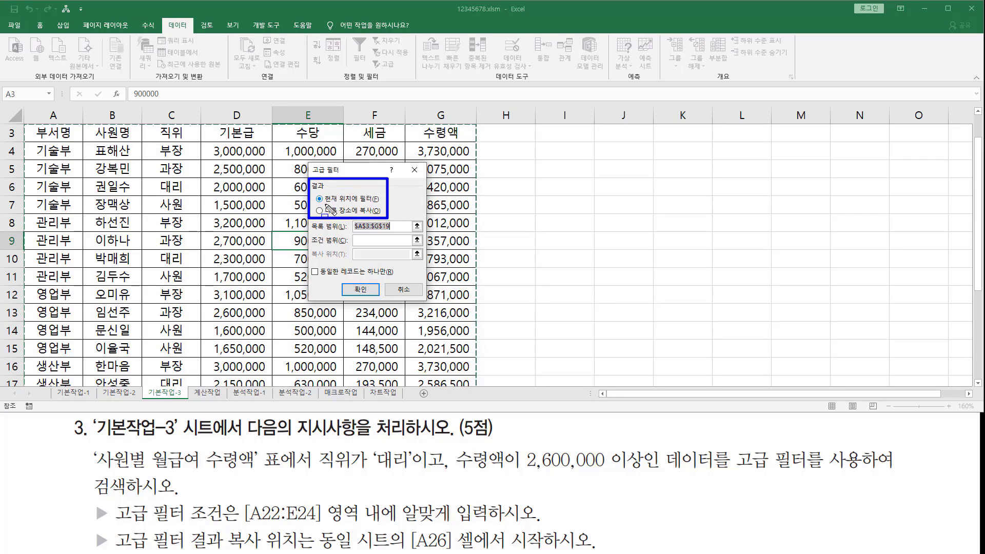
{"action": "mouse_move", "coordinate": [326, 204]}
{"action": "left_mouse_down"}
{"action": "mouse_move", "coordinate": [353, 206]}
{"action": "mouse_move", "coordinate": [339, 214]}
{"action": "mouse_move", "coordinate": [350, 214]}
{"action": "left_mouse_up"}
{"action": "left_click", "coordinate": [320, 211]}
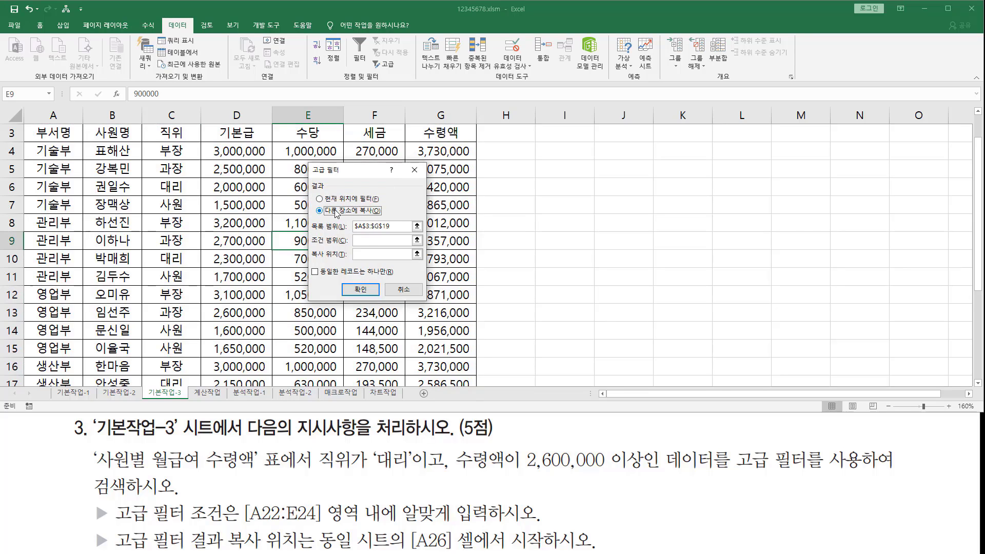
{"action": "left_click", "coordinate": [371, 226]}
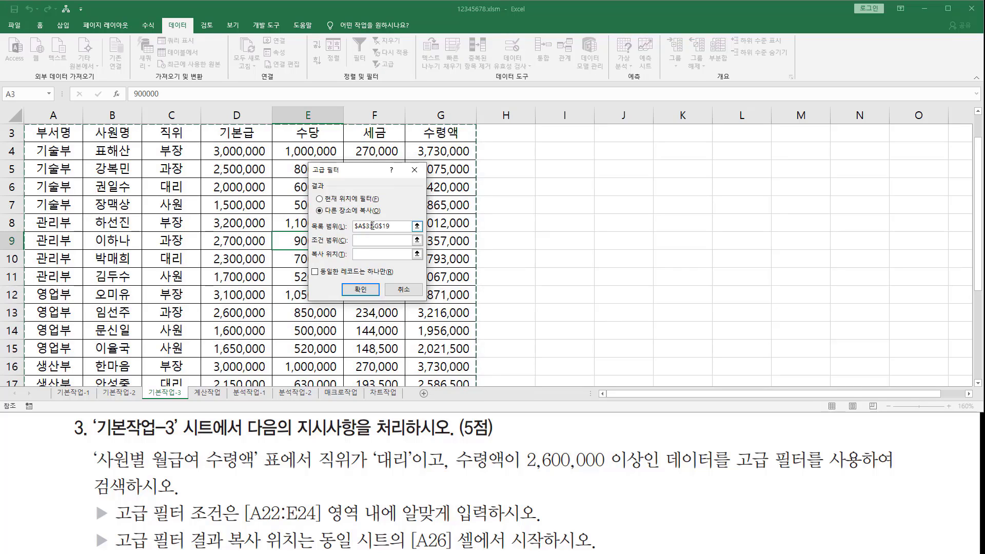
- Set the filter's criteria range to A22:B23
{"action": "left_click", "coordinate": [371, 240]}
{"action": "key", "text": "ctrl+2"}
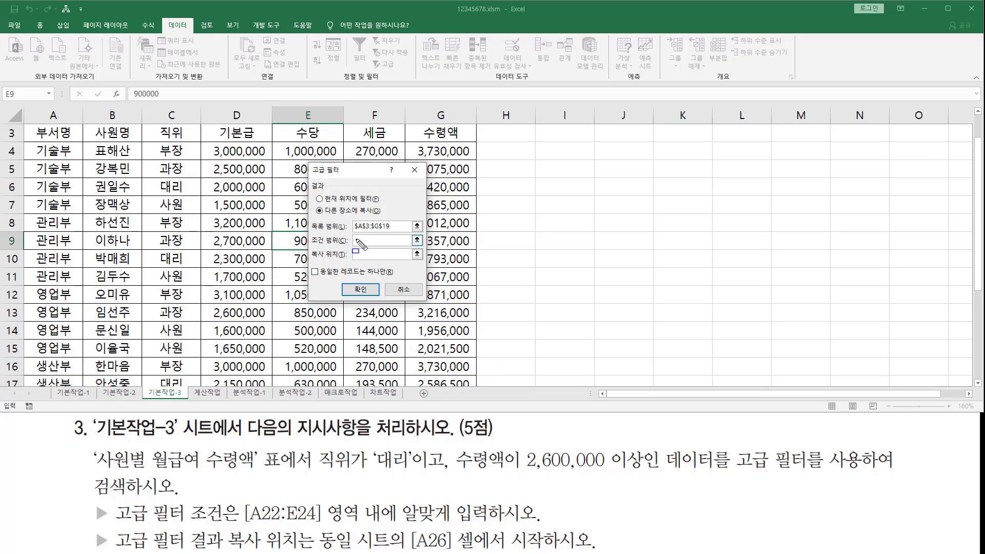
{"action": "left_click_drag", "start_coordinate": [352, 234], "coordinate": [405, 246]}
{"action": "key", "text": "Escape"}
{"action": "scroll", "coordinate": [232, 259], "scroll_direction": "down", "scroll_amount": 5}
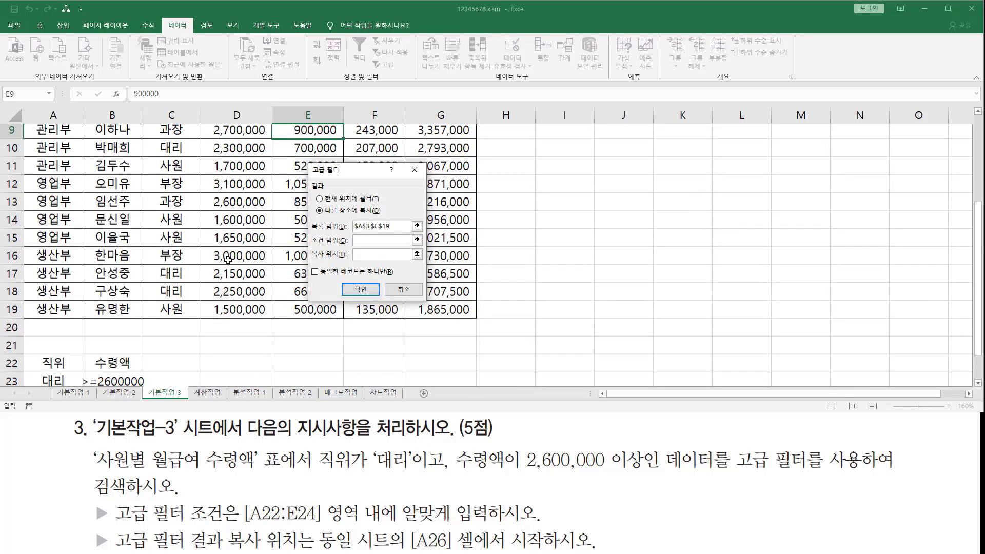
{"action": "left_click_drag", "start_coordinate": [48, 222], "coordinate": [123, 248]}
- Set the copy destination to cell A26 and run the advanced filter
{"action": "left_click", "coordinate": [357, 254]}
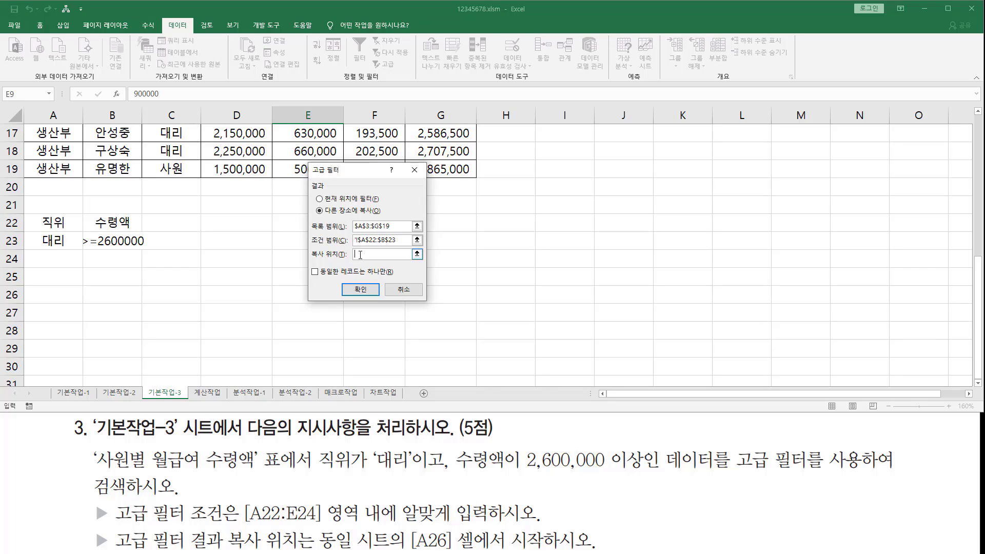
{"action": "left_click", "coordinate": [58, 294]}
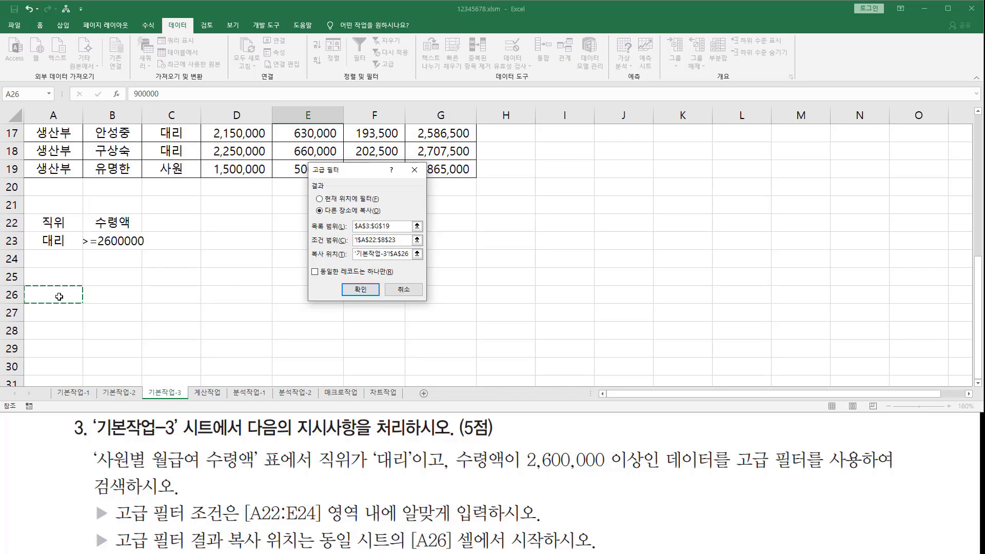
{"action": "left_click", "coordinate": [359, 291]}
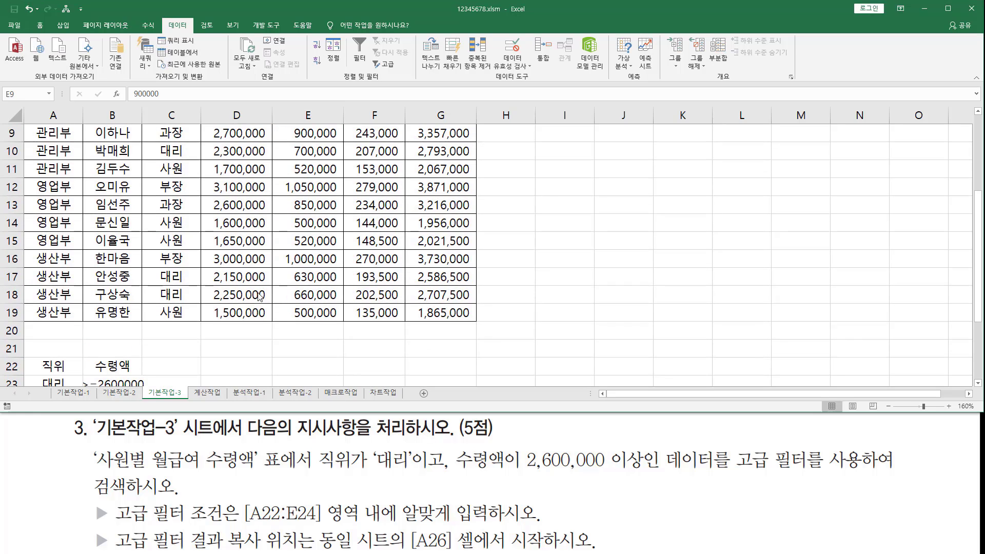
- Check the 직위 and 수령액 values in the filtered results against the criteria in A23:B23
{"action": "scroll", "coordinate": [259, 297], "scroll_direction": "down", "scroll_amount": 5}
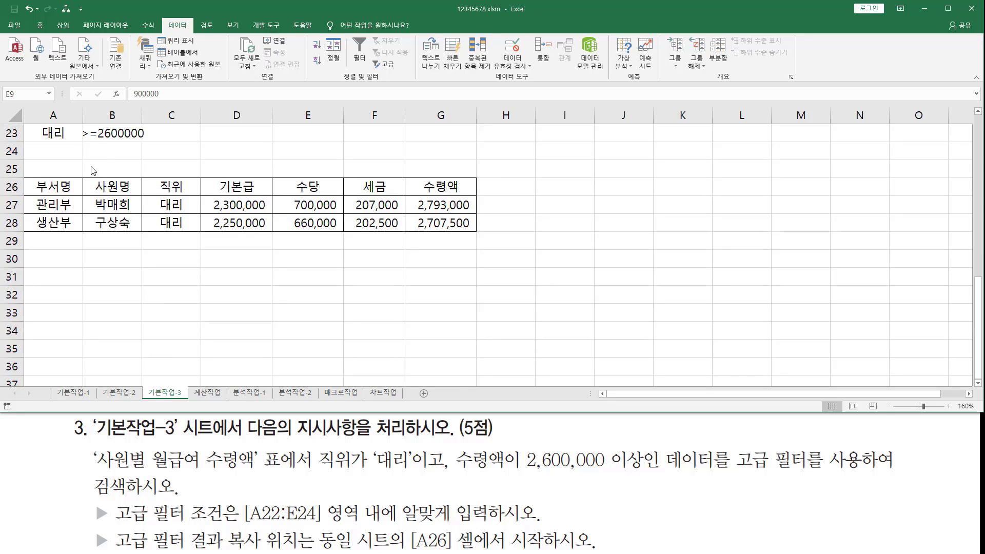
{"action": "left_click_drag", "start_coordinate": [57, 135], "coordinate": [136, 135]}
{"action": "scroll", "coordinate": [139, 175], "scroll_direction": "up", "scroll_amount": 2}
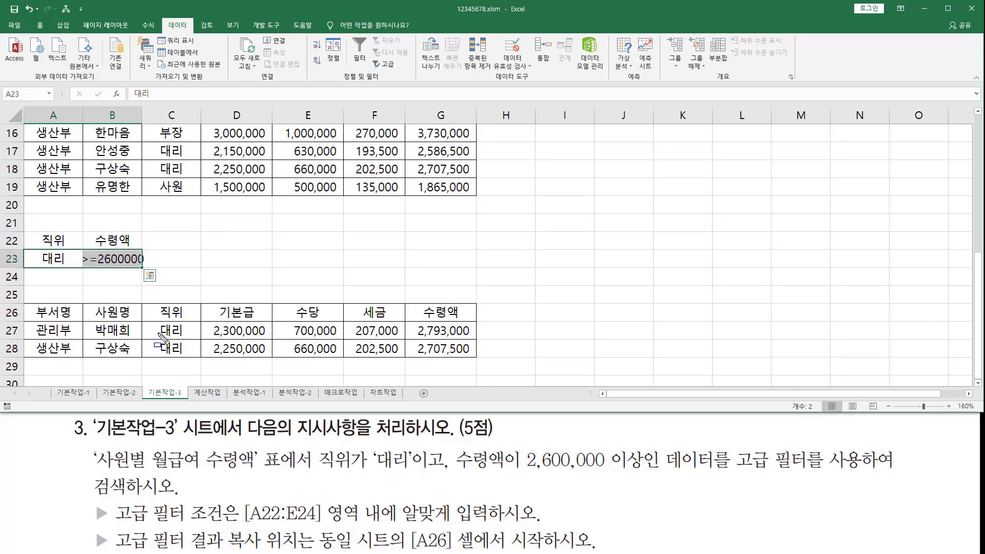
{"action": "left_click_drag", "start_coordinate": [155, 325], "coordinate": [192, 359]}
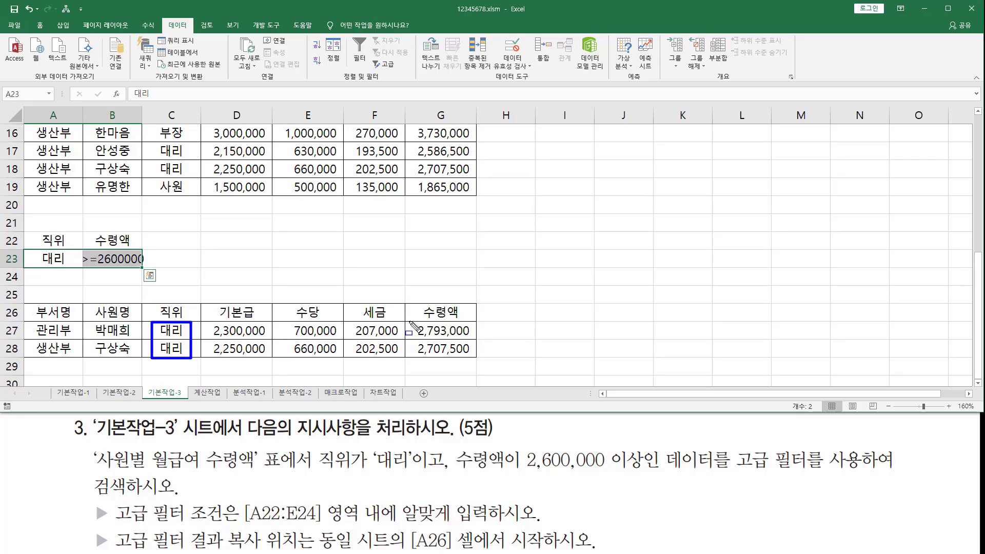
{"action": "mouse_move", "coordinate": [413, 323]}
{"action": "left_mouse_down"}
{"action": "mouse_move", "coordinate": [438, 353]}
{"action": "mouse_move", "coordinate": [475, 359]}
{"action": "left_mouse_up"}
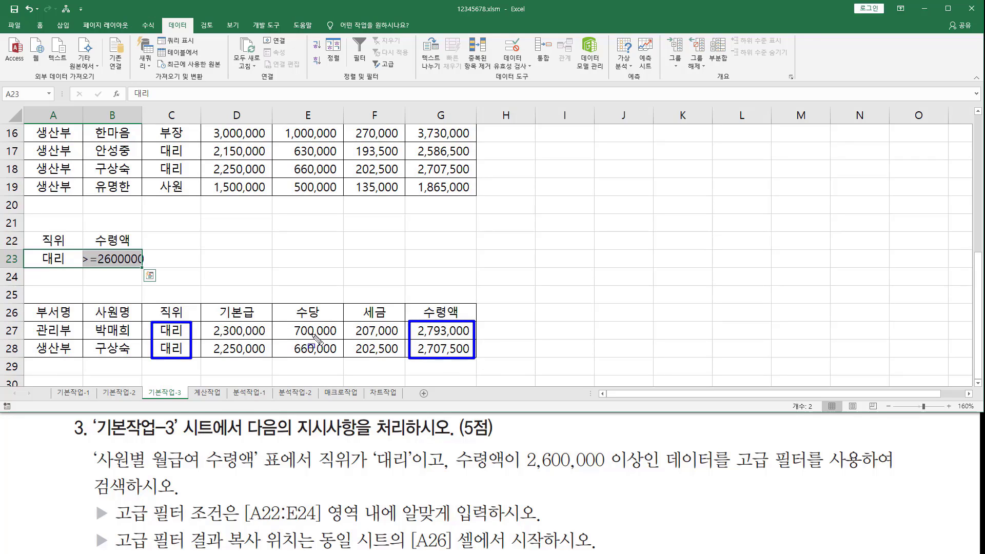